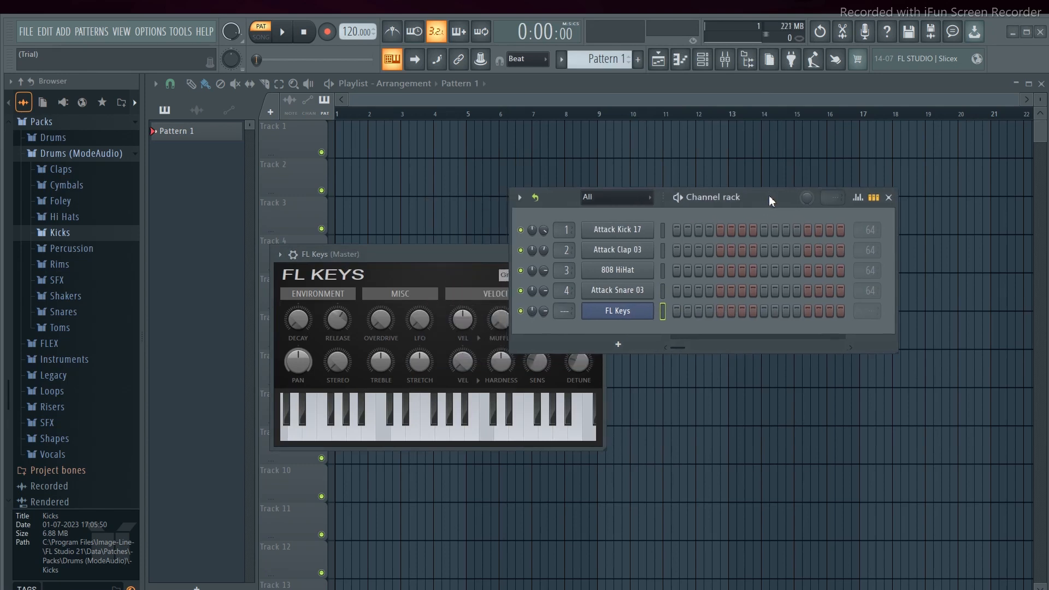
Close the channel rack, move the FL Keys window clear, and open the FL Keys piano roll.
left_click(904, 198)
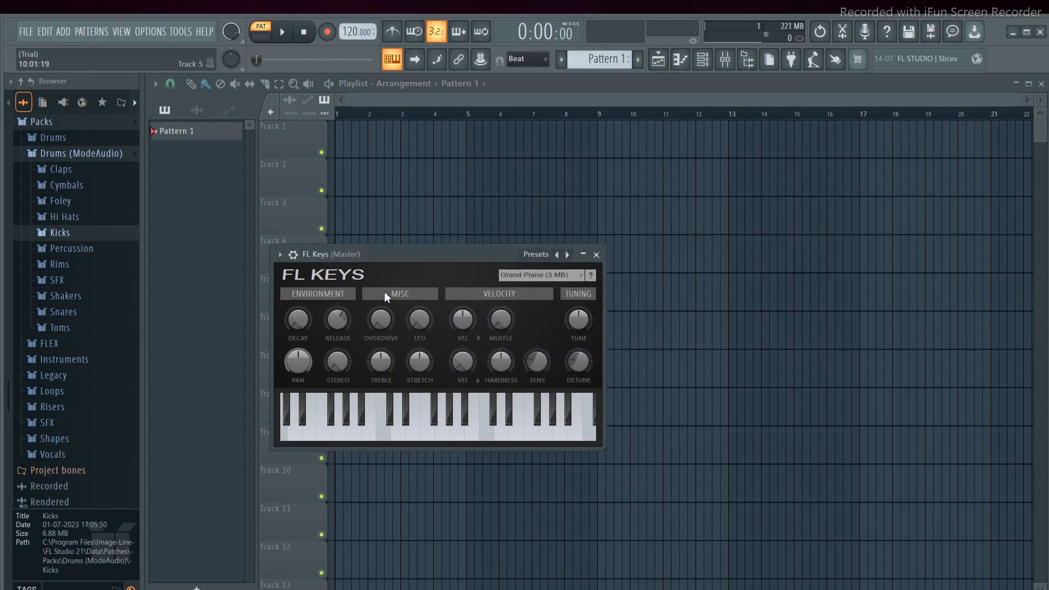
left_click_drag(429, 257, 594, 208)
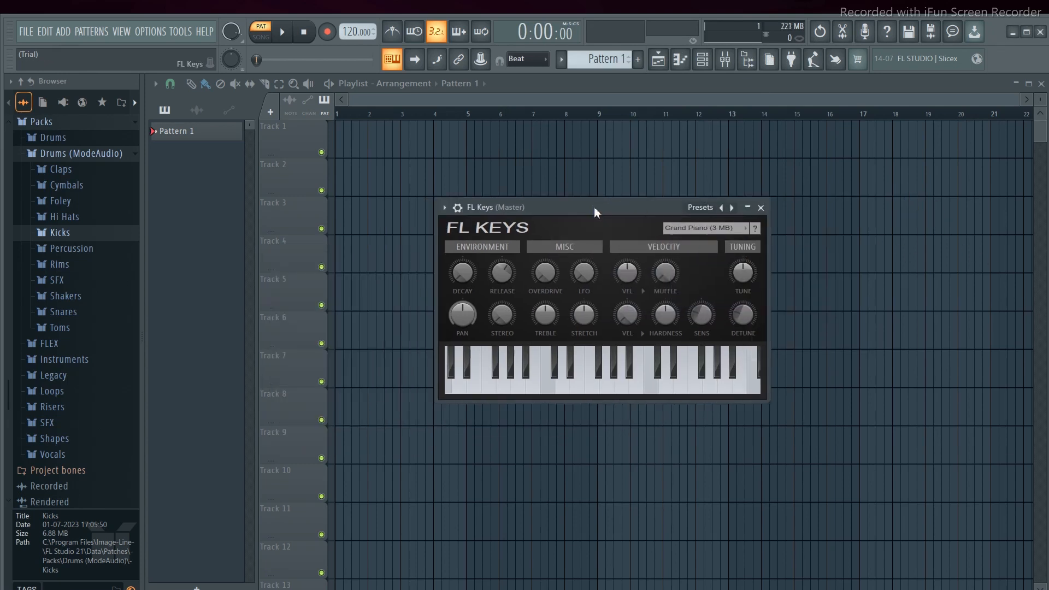
left_click(443, 208)
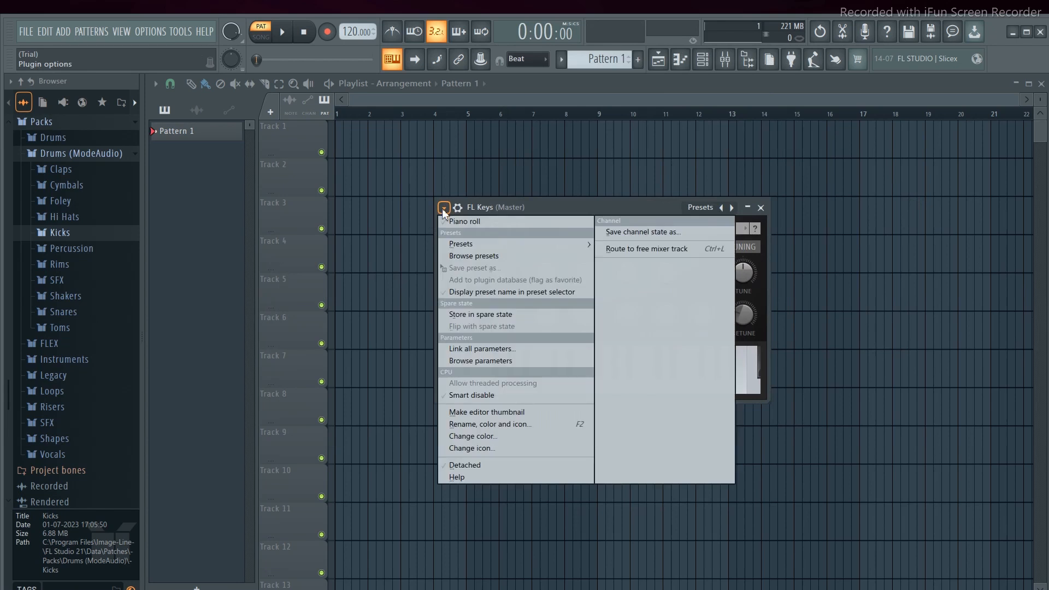
left_click(479, 224)
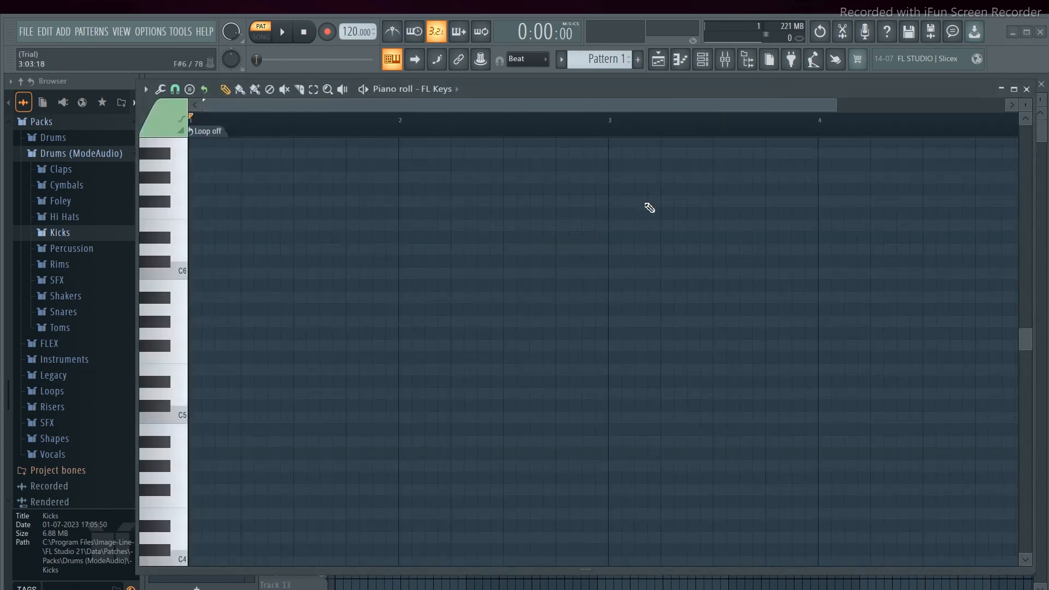
Draw a one-bar chord in bar 1 with the notes C5, D#5 and G5.
scroll(508, 363, "up", 3)
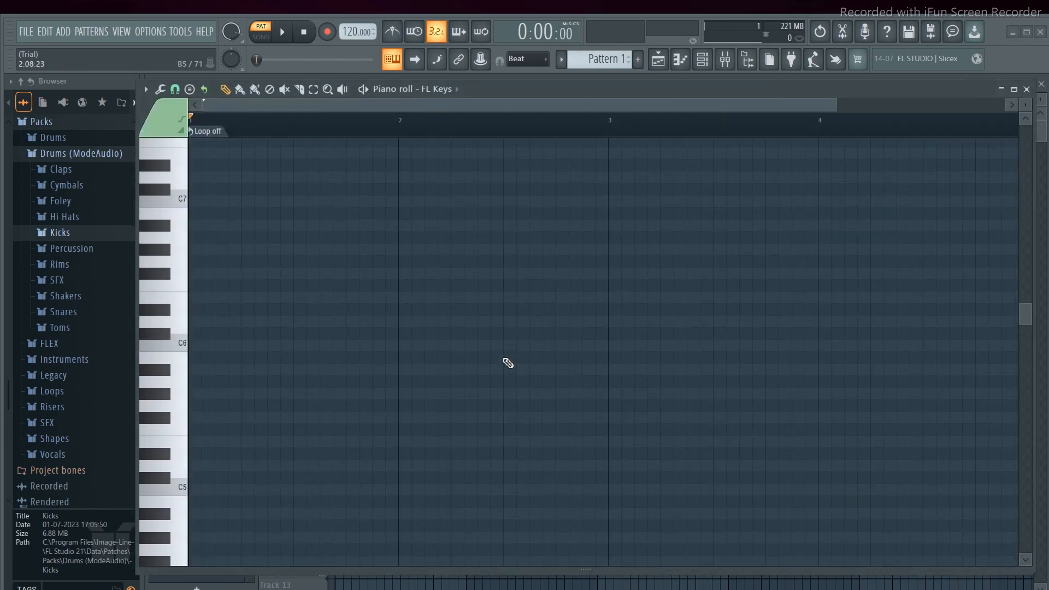
scroll(508, 363, "down", 3)
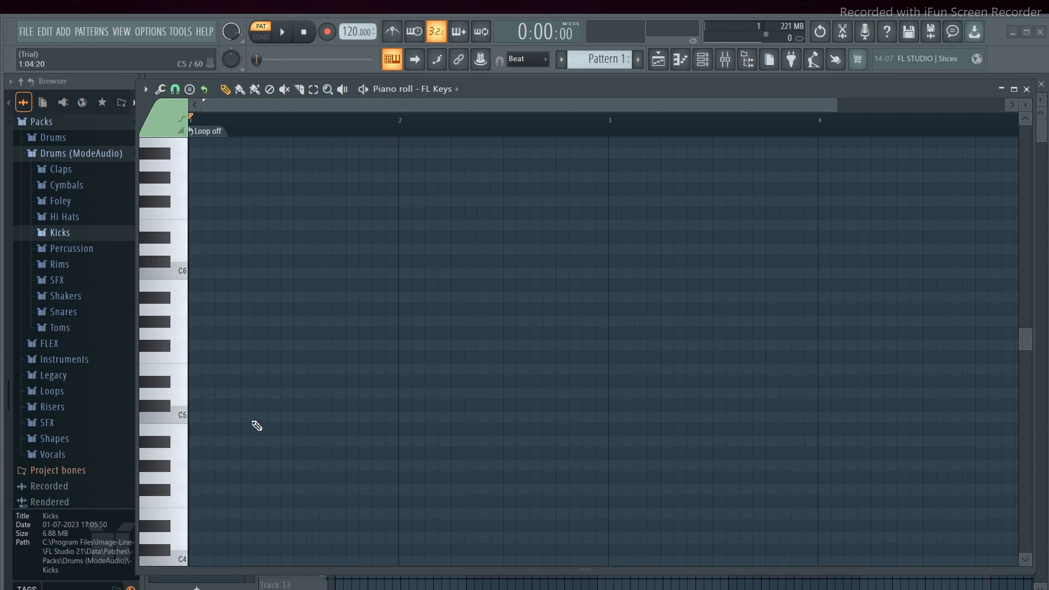
left_click(196, 423)
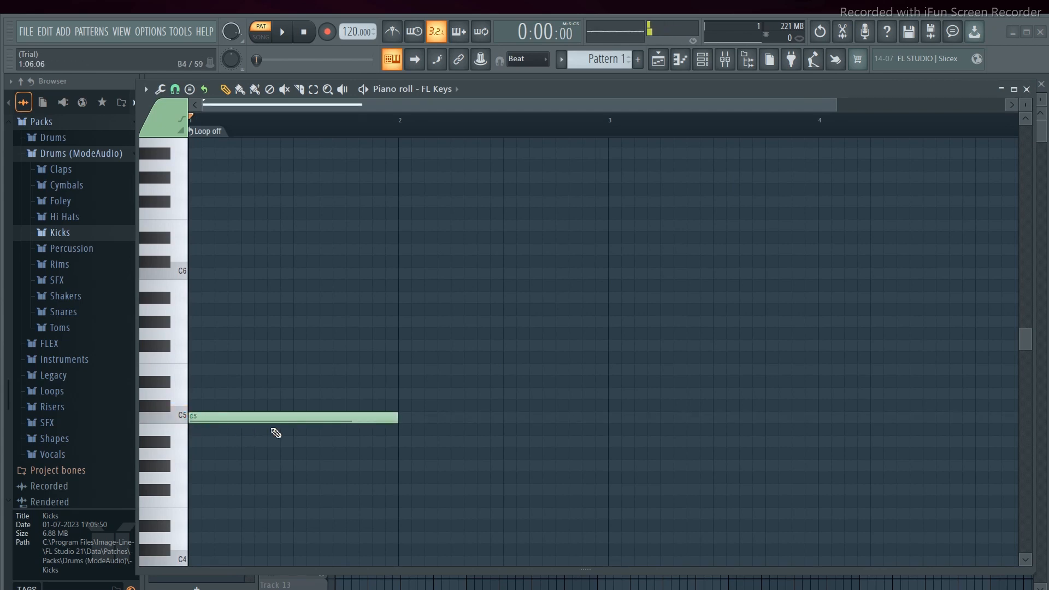
left_click(334, 421)
left_click(191, 380)
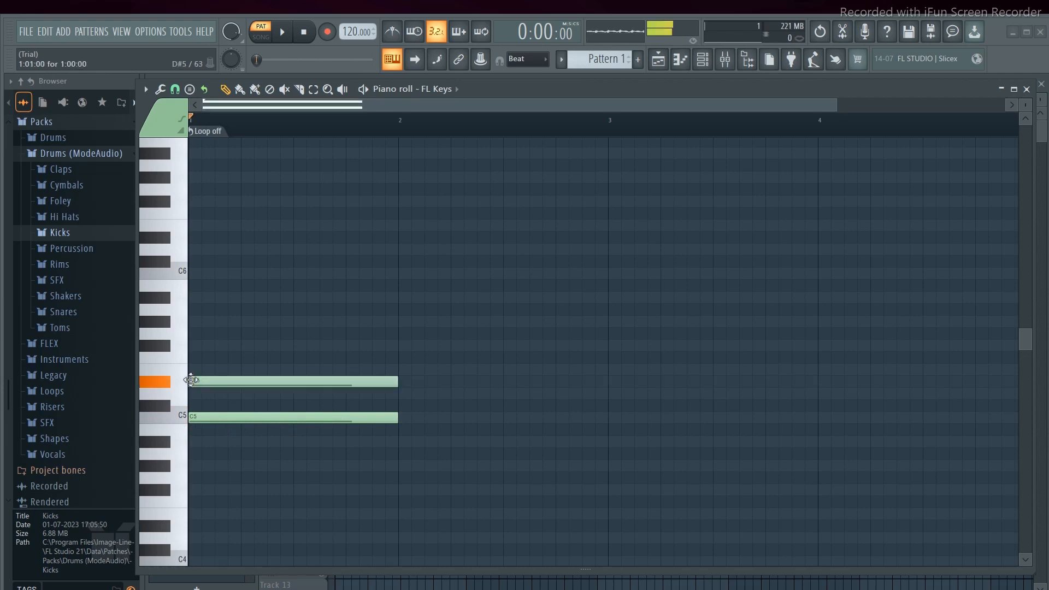
left_click(192, 334)
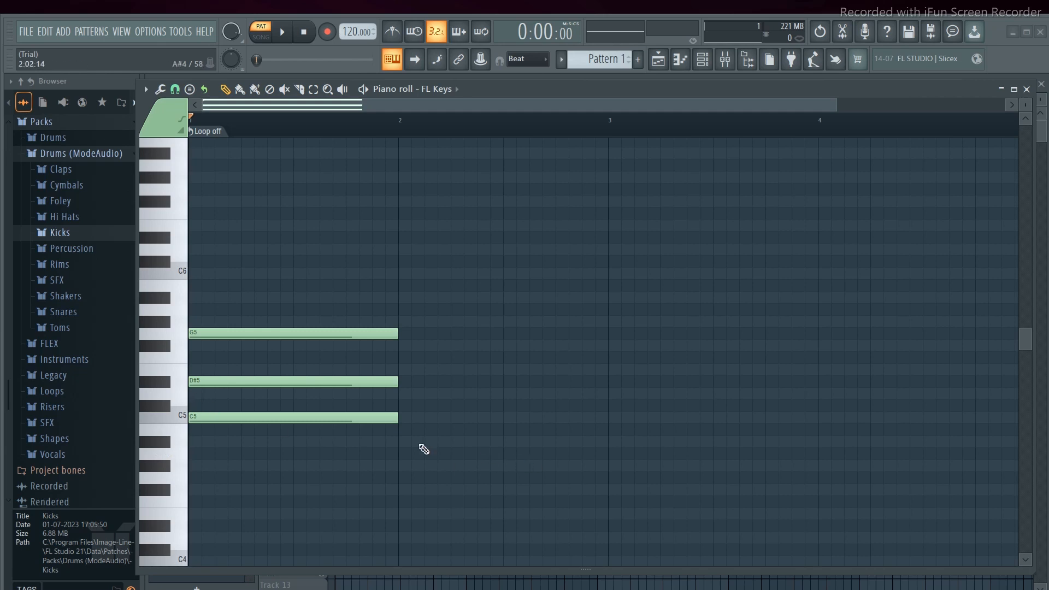
Add a one-bar chord in bar 2 with the notes A#4, D5 and F5.
left_click(403, 442)
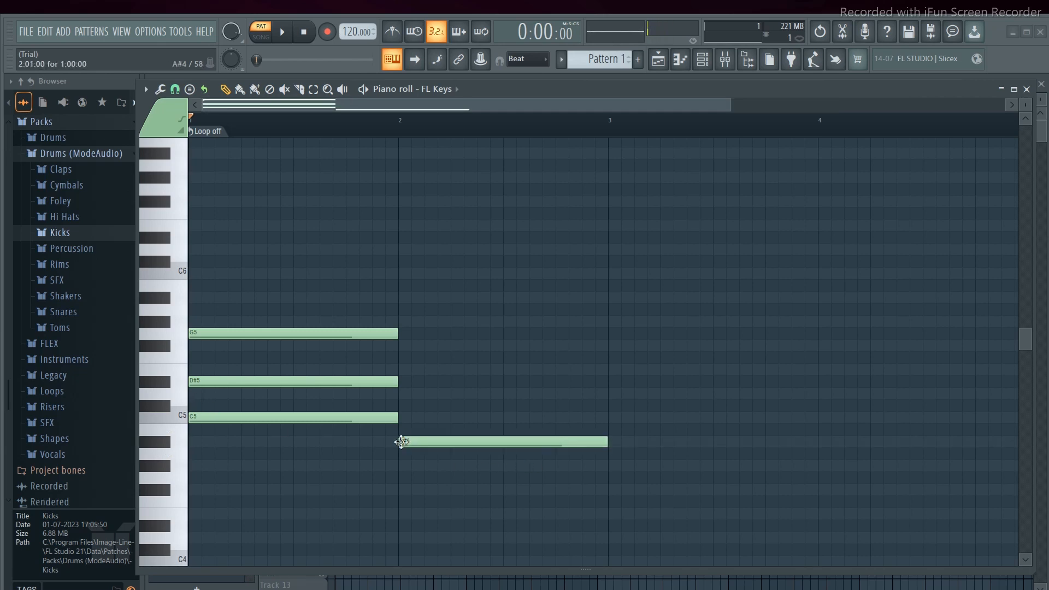
left_click(402, 393)
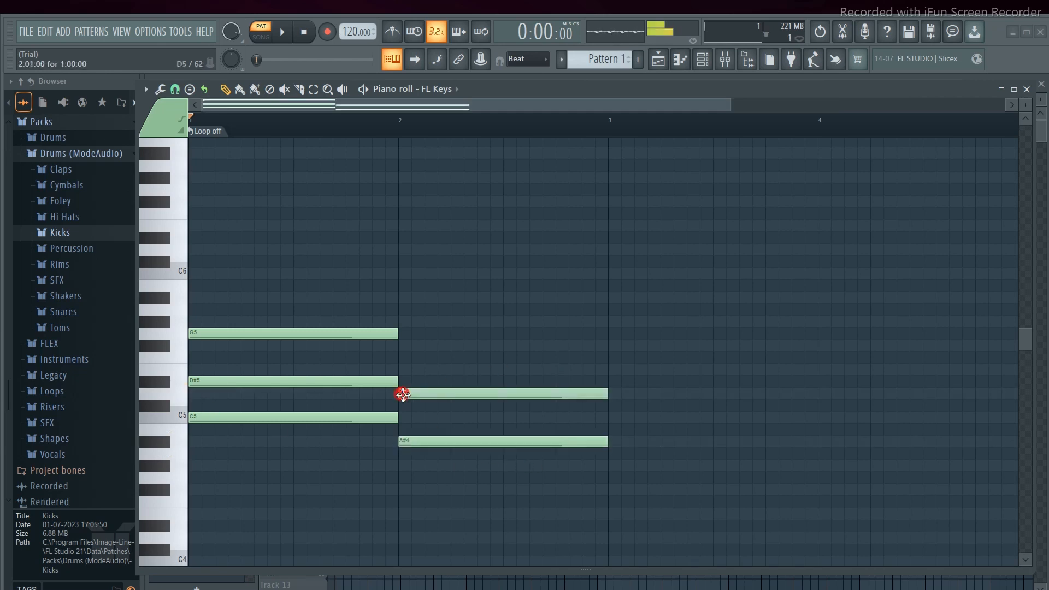
left_click(407, 351)
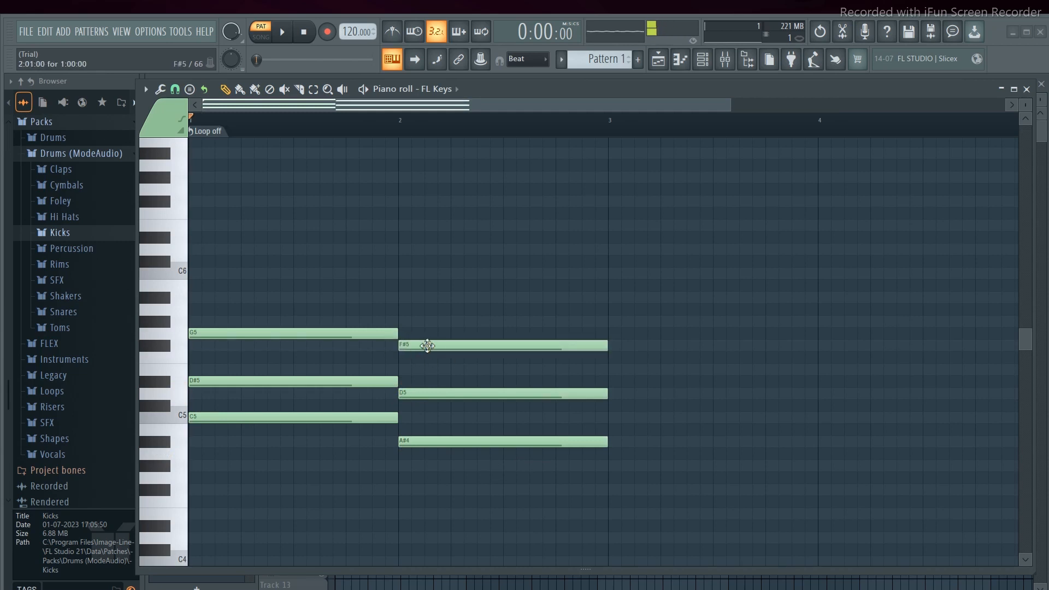
left_click_drag(424, 346, 442, 360)
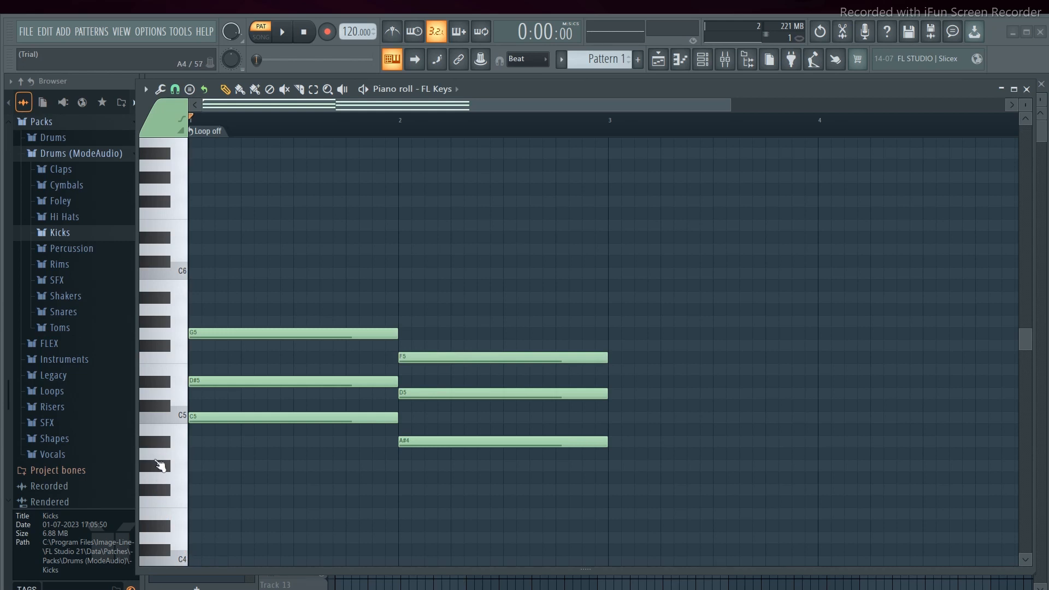
Audition G#4 and build a one-bar chord in bar 3 with the notes G#4, C5 and D#5.
left_click(163, 468)
left_click(164, 468)
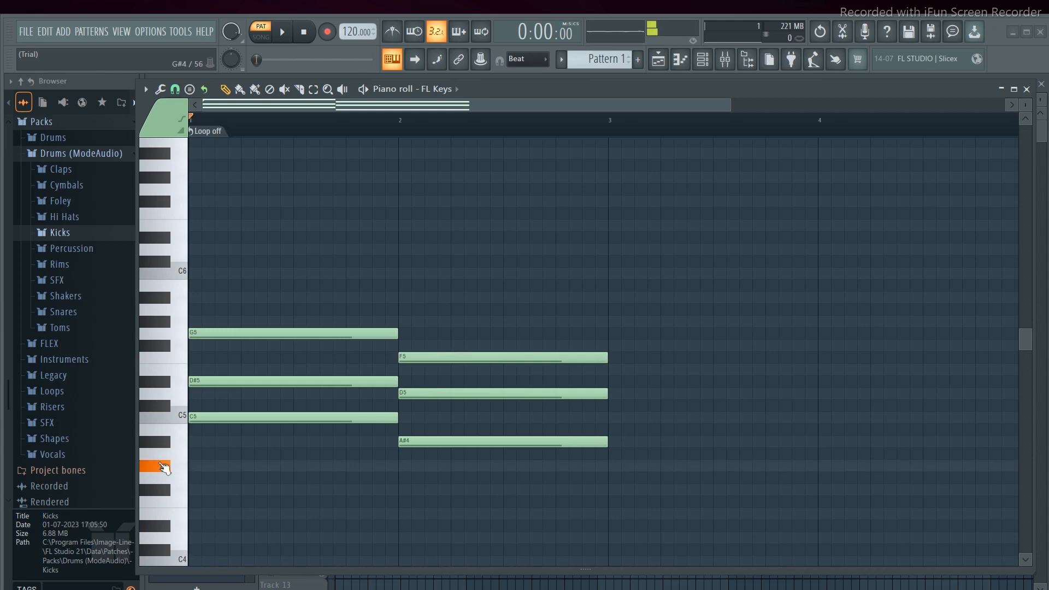
left_click(612, 468)
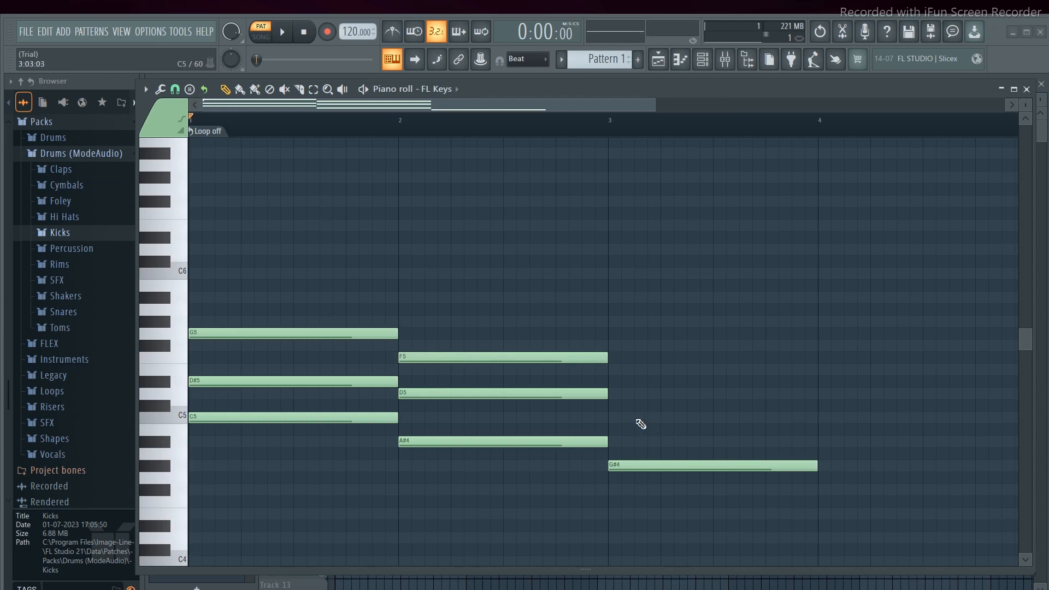
left_click(614, 418)
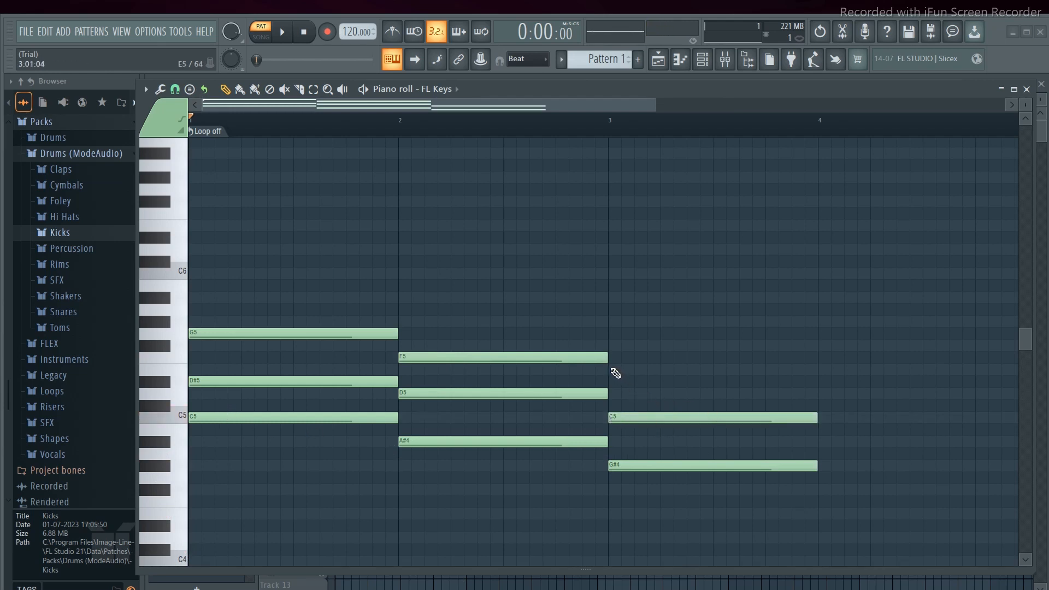
left_click(613, 370)
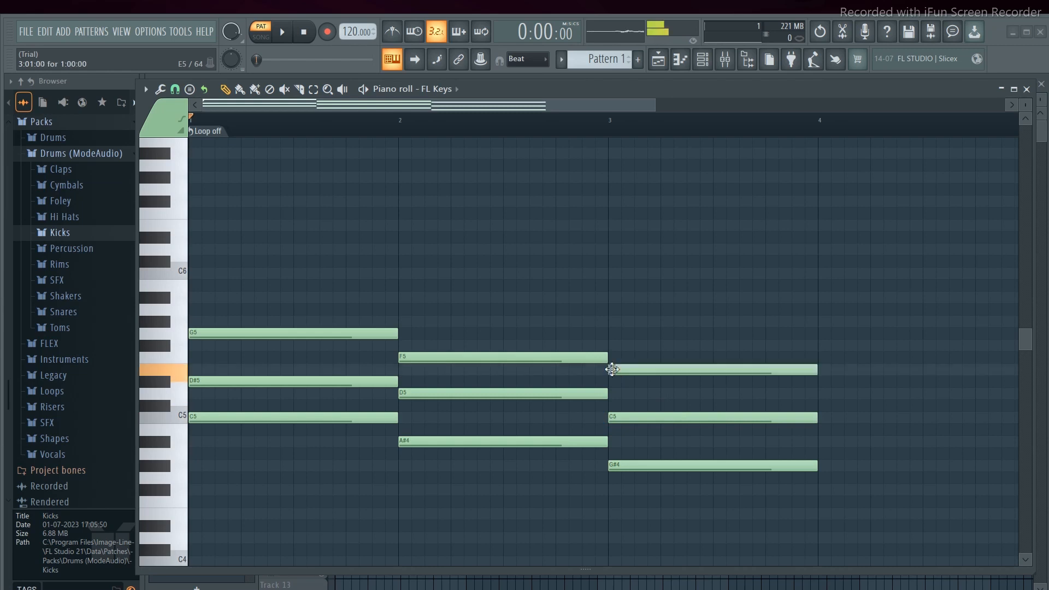
left_click_drag(613, 370, 643, 385)
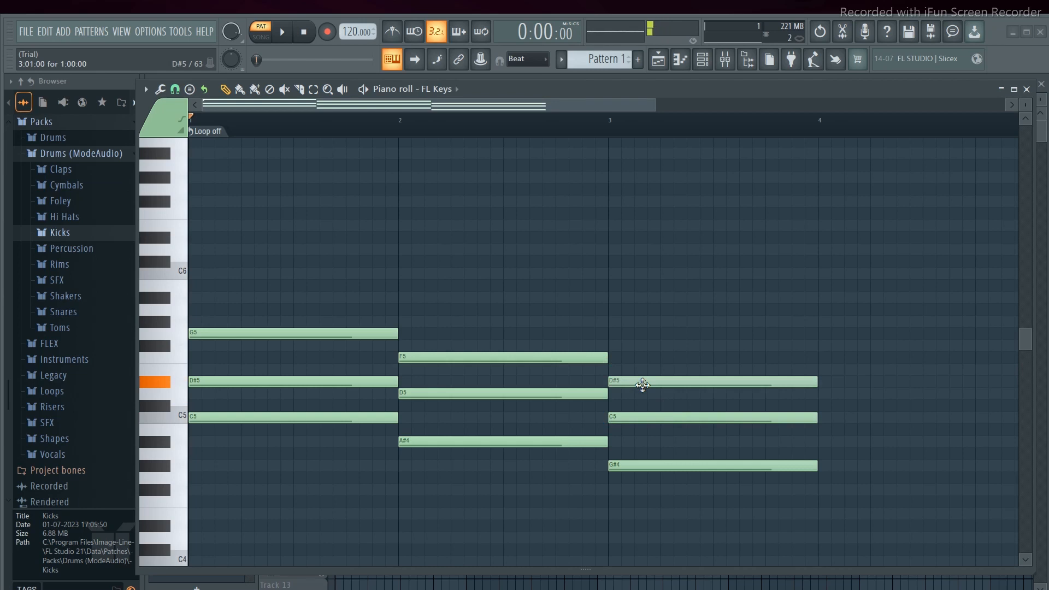
left_click(653, 386)
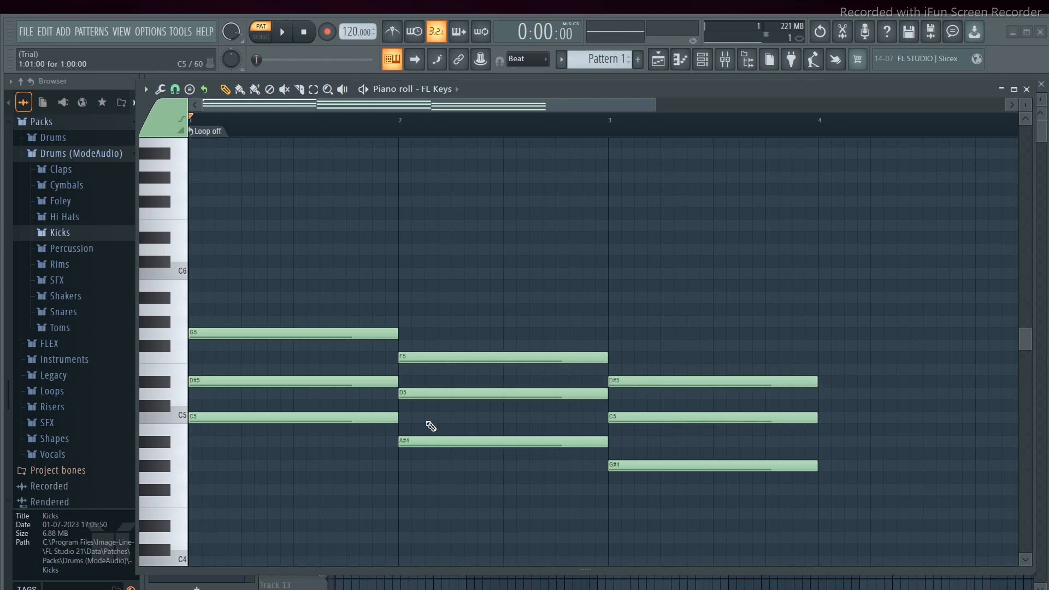
Build a one-bar chord in bar 4 with the notes C5, D#5 and G5.
left_click_drag(927, 428, 305, 473)
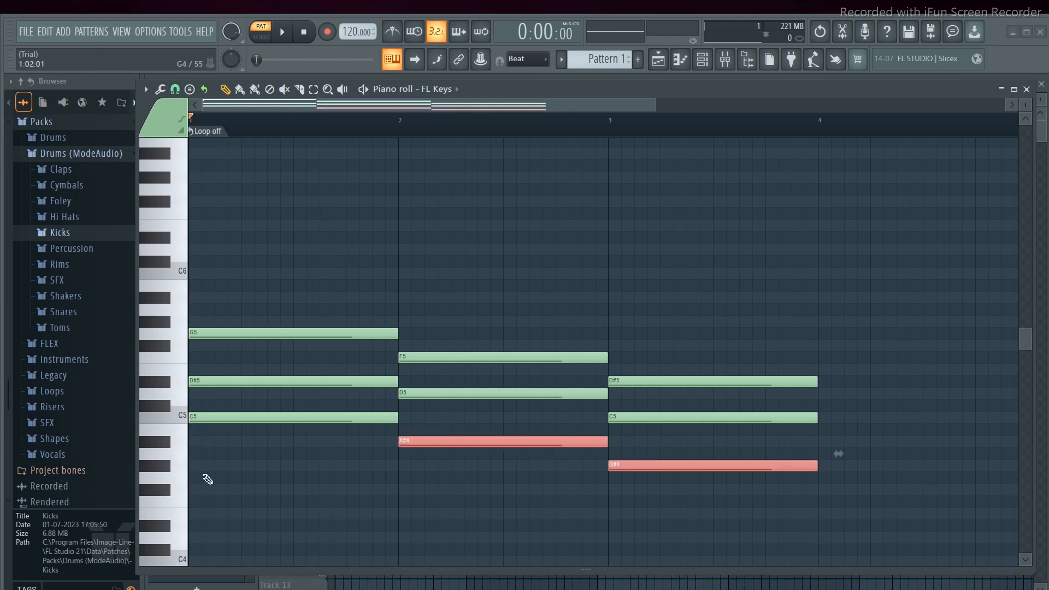
left_click(858, 442)
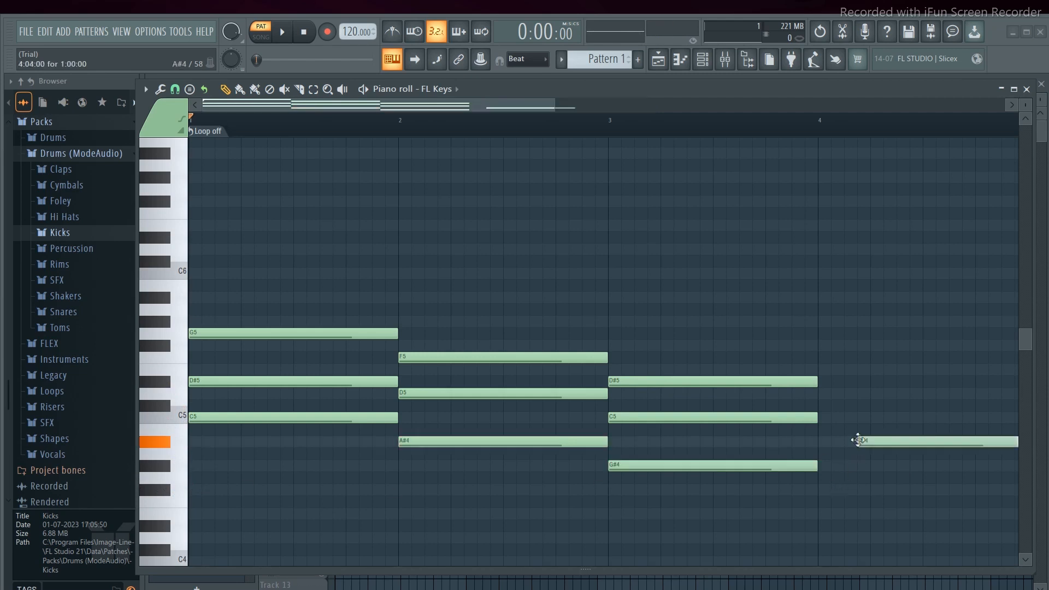
left_click_drag(888, 442, 847, 477)
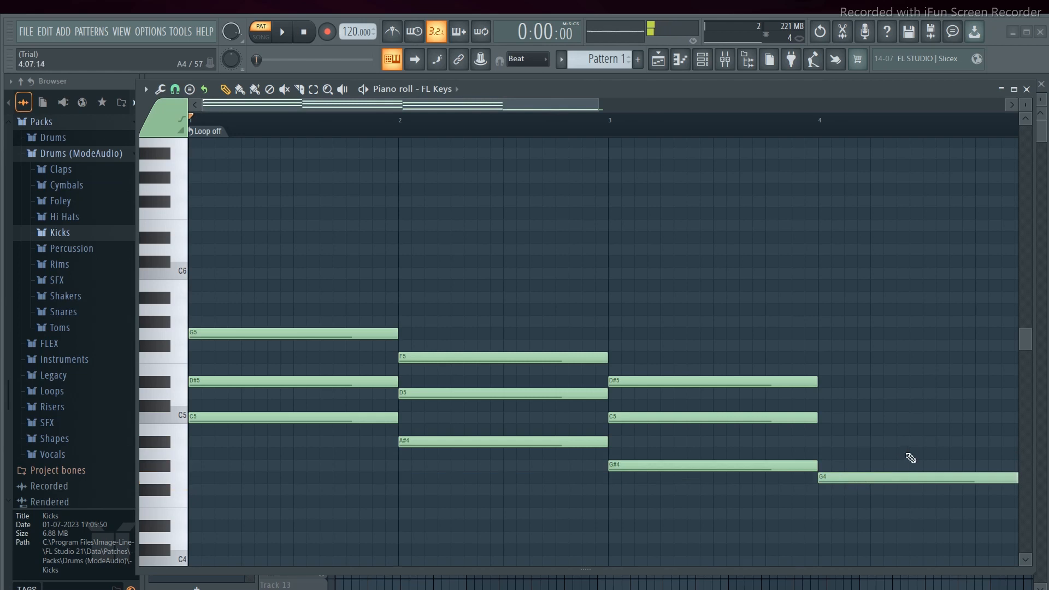
left_click(827, 420)
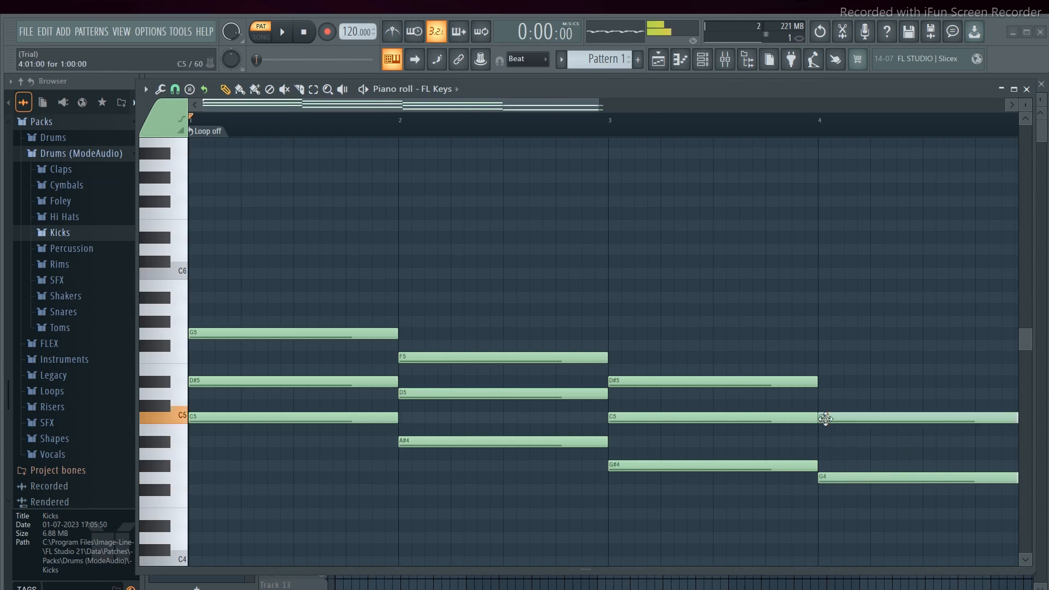
left_click(831, 382)
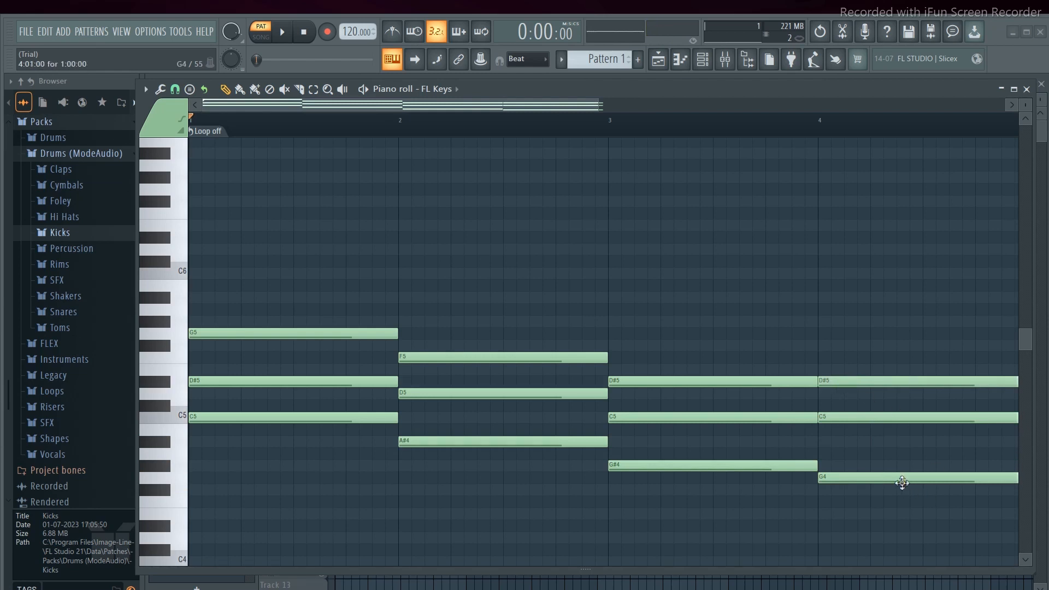
left_click_drag(901, 480, 893, 340)
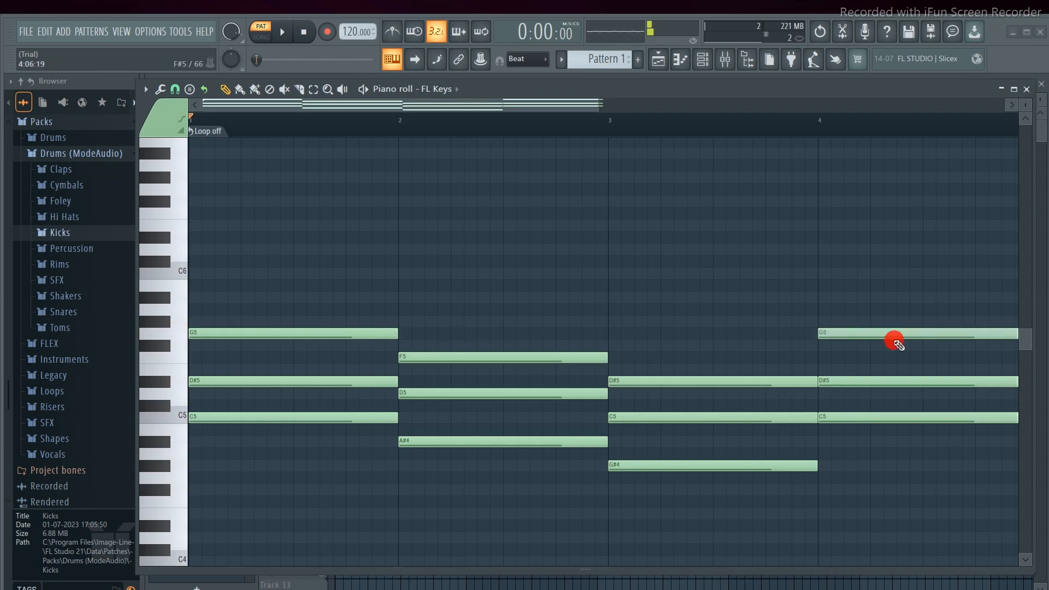
Fit all four bars in the piano roll view and play the chord progression, pausing it during bar 4.
left_click_drag(601, 106, 694, 110)
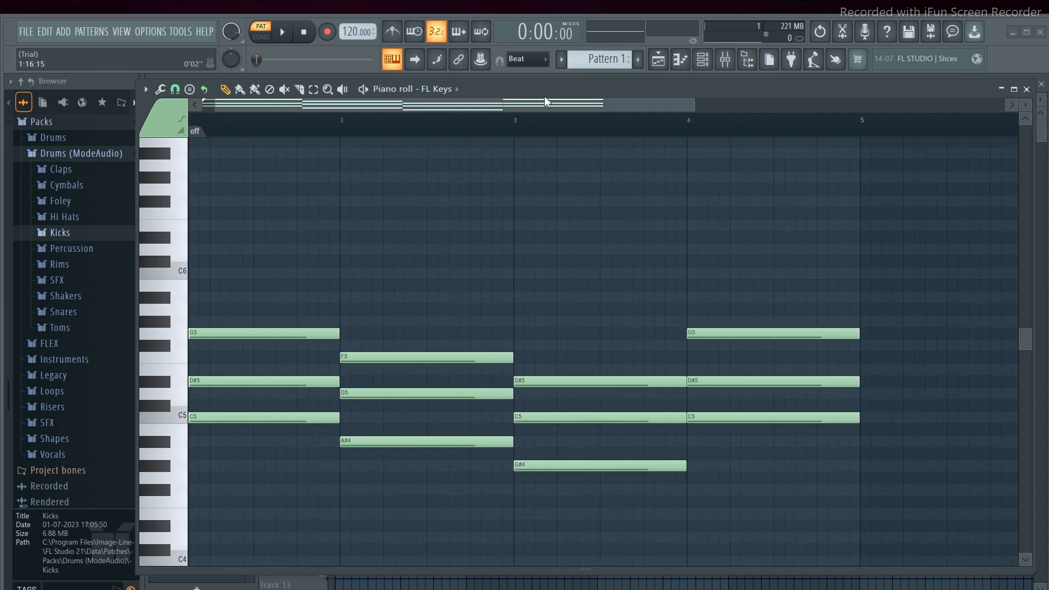
left_click_drag(553, 103, 495, 106)
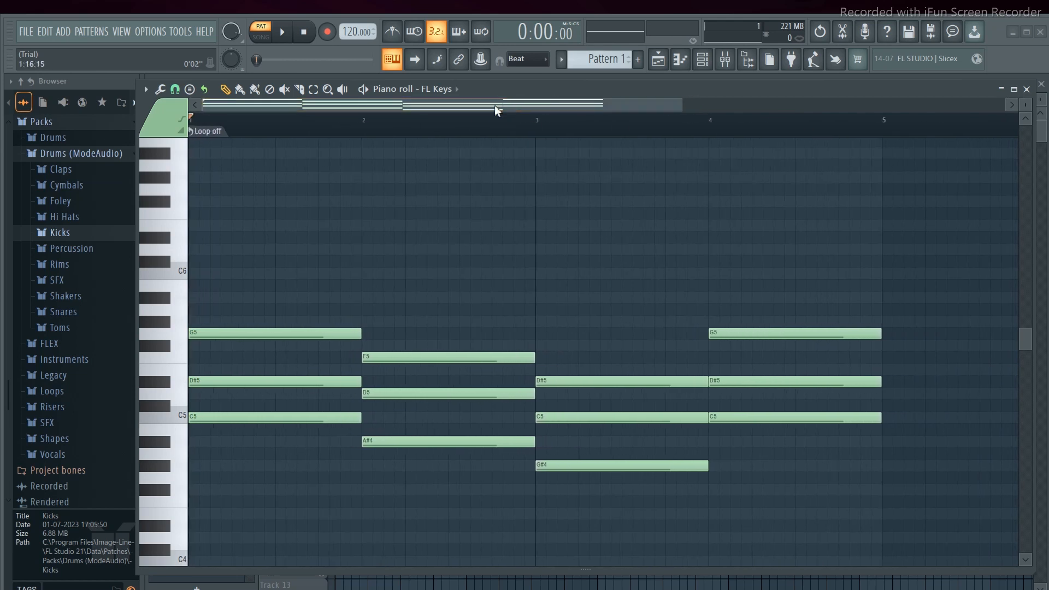
left_click(362, 89)
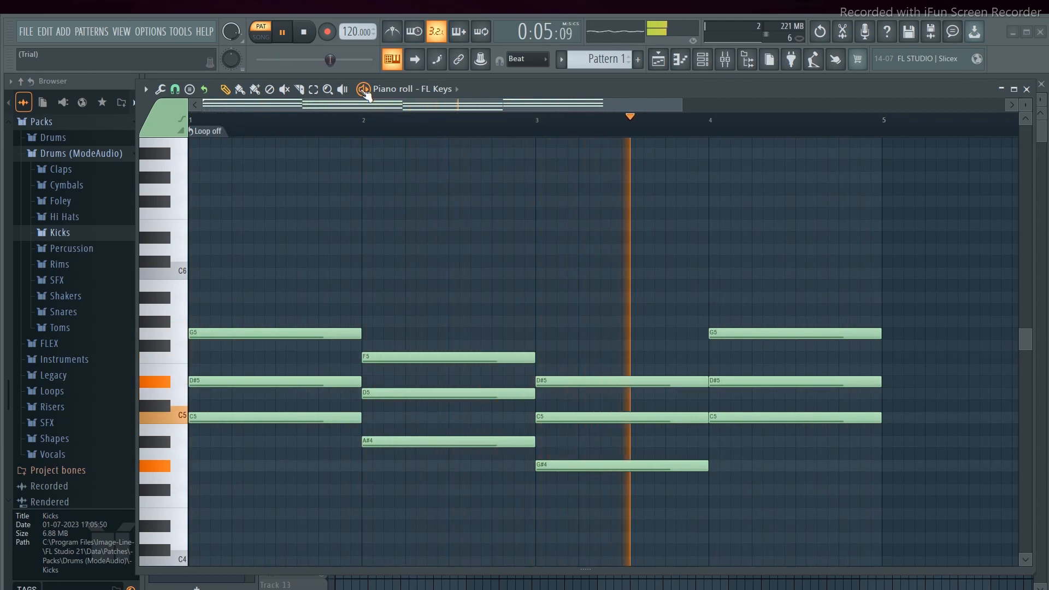
key("space")
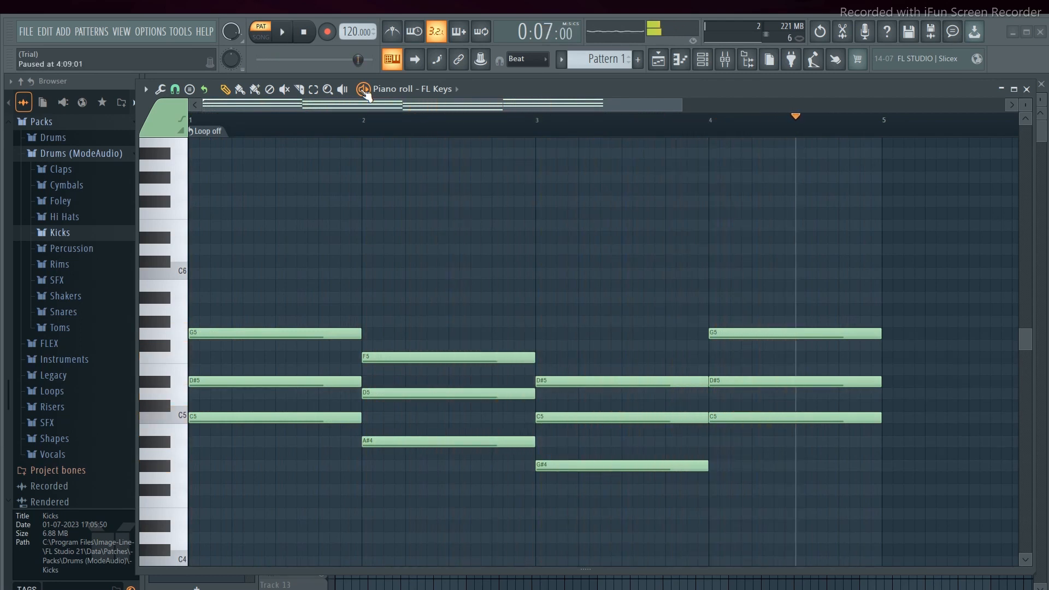
Close the piano roll and FL Keys windows, then fill each 4 steps on the Attack Kick 17 channel in the channel rack.
left_click(1026, 89)
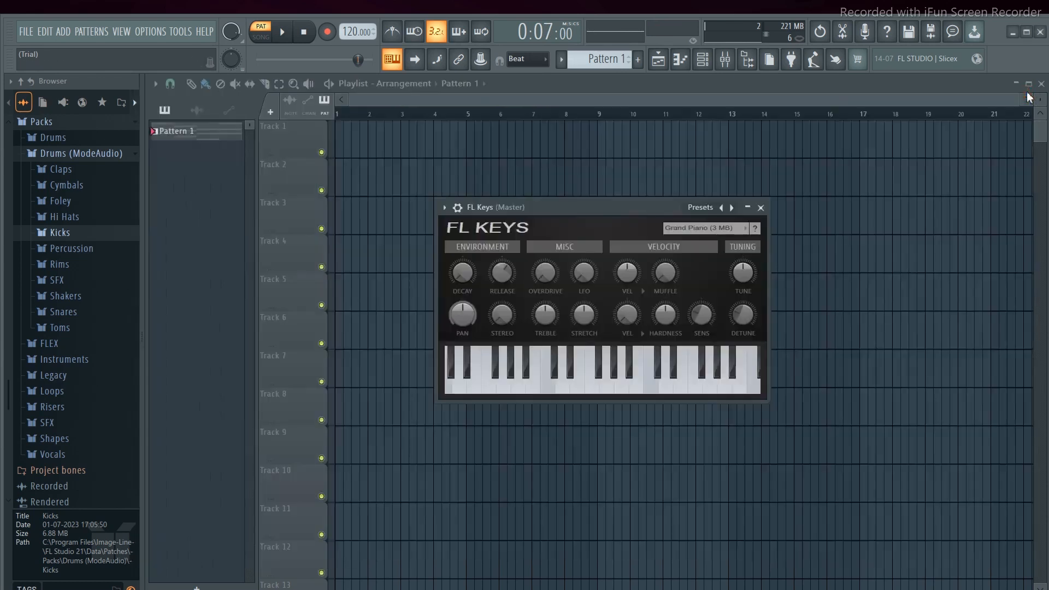
left_click(760, 207)
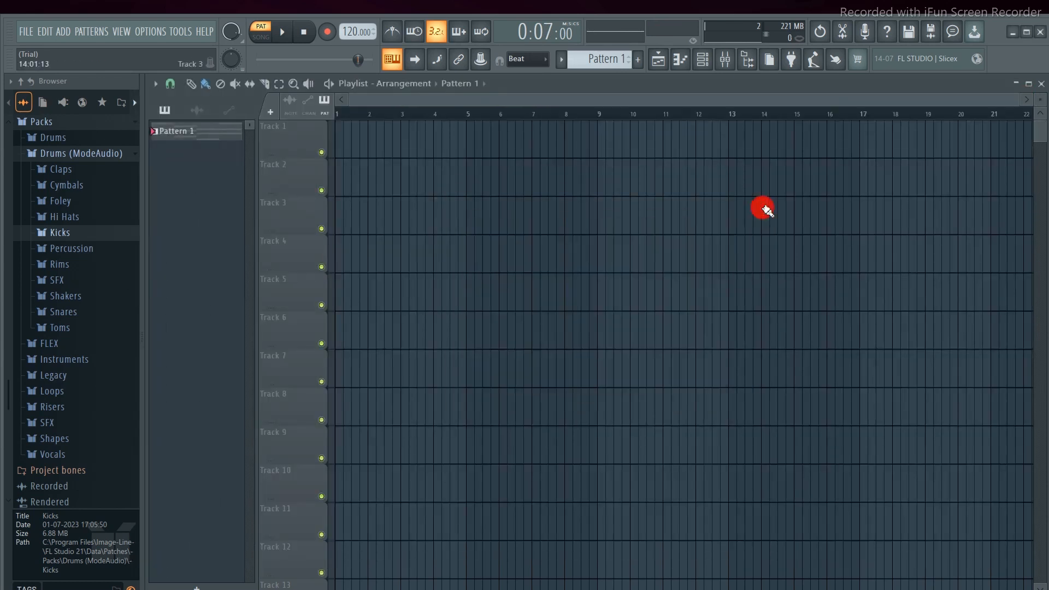
left_click(705, 60)
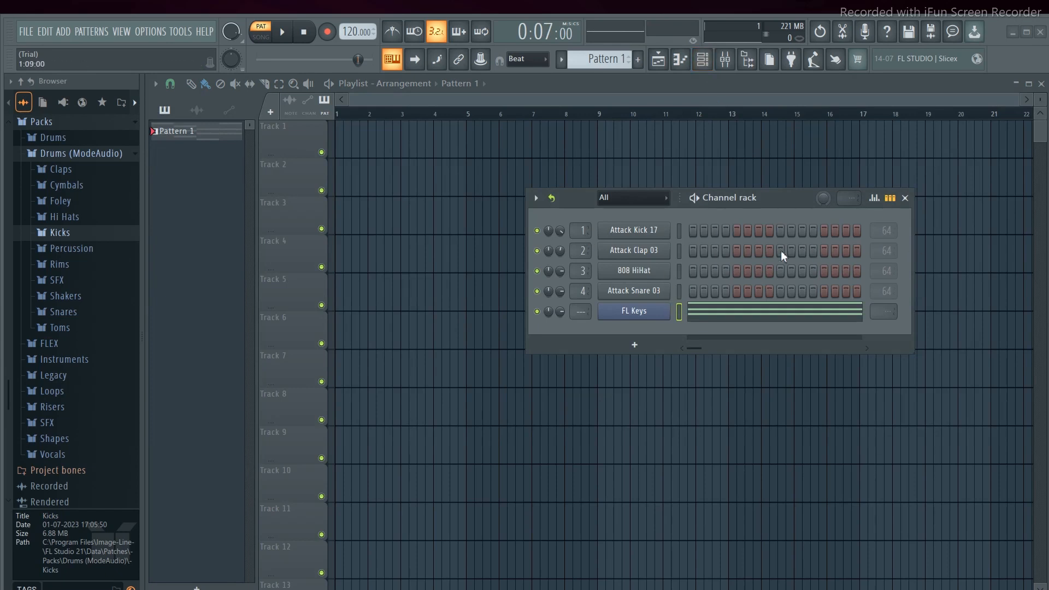
right_click(645, 233)
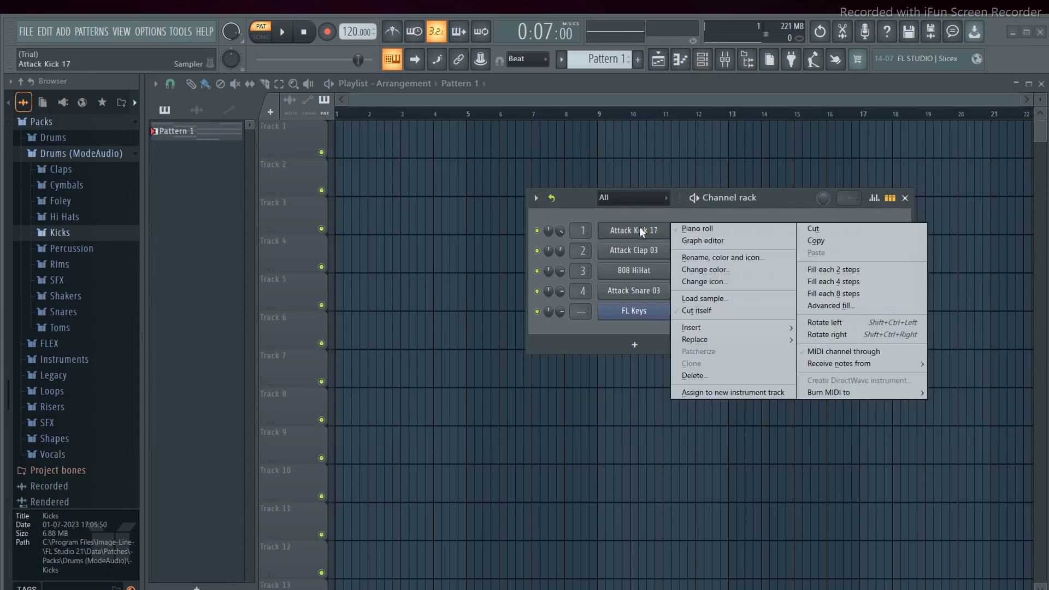
left_click(841, 284)
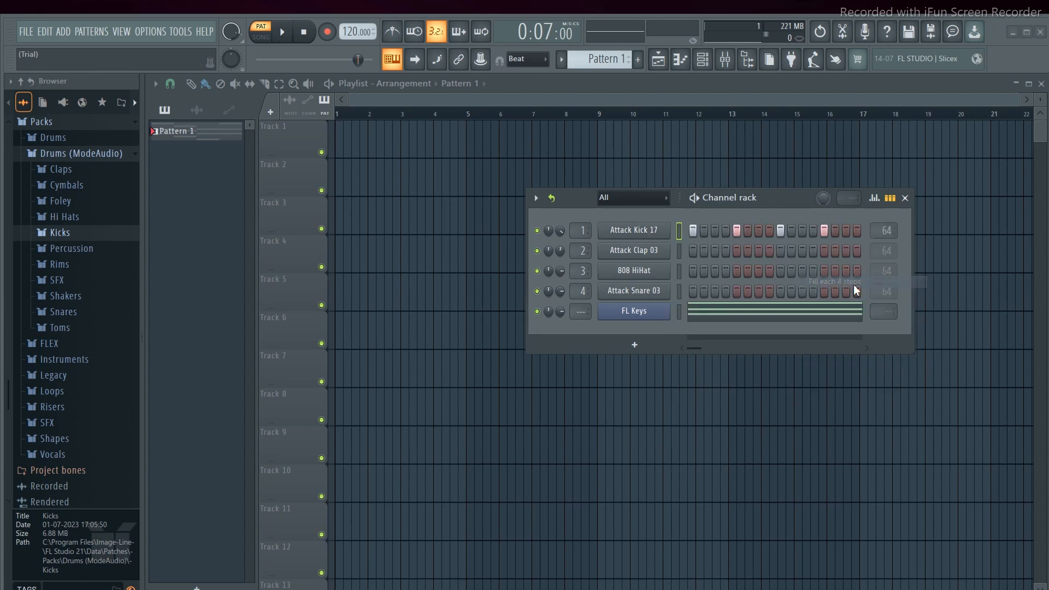
Fill each 4 steps on the Attack Clap 03 channel and each 2 steps on the 808 HiHat channel.
right_click(645, 254)
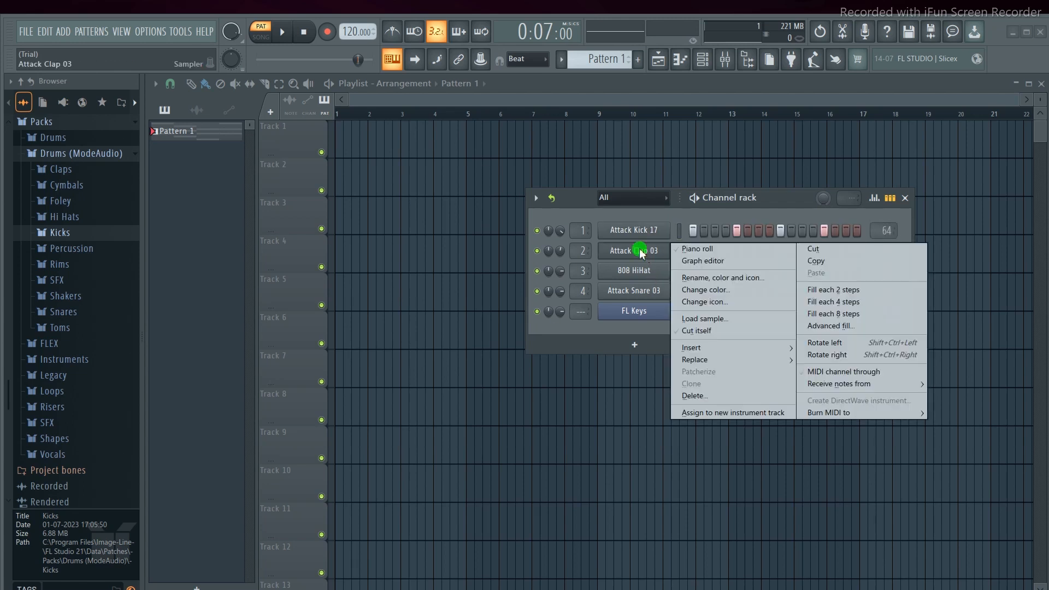
left_click(834, 313)
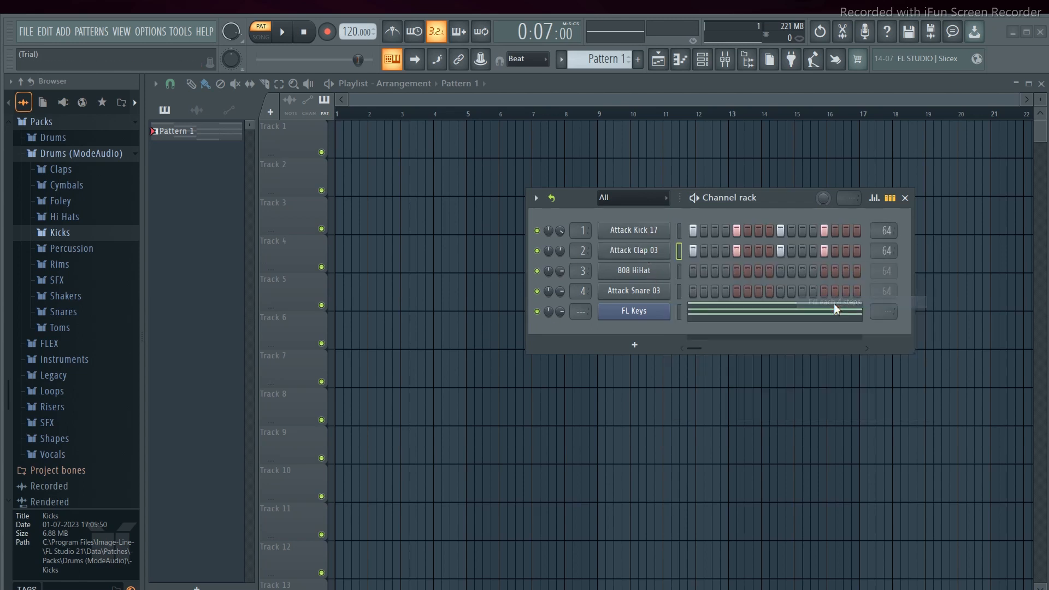
right_click(640, 271)
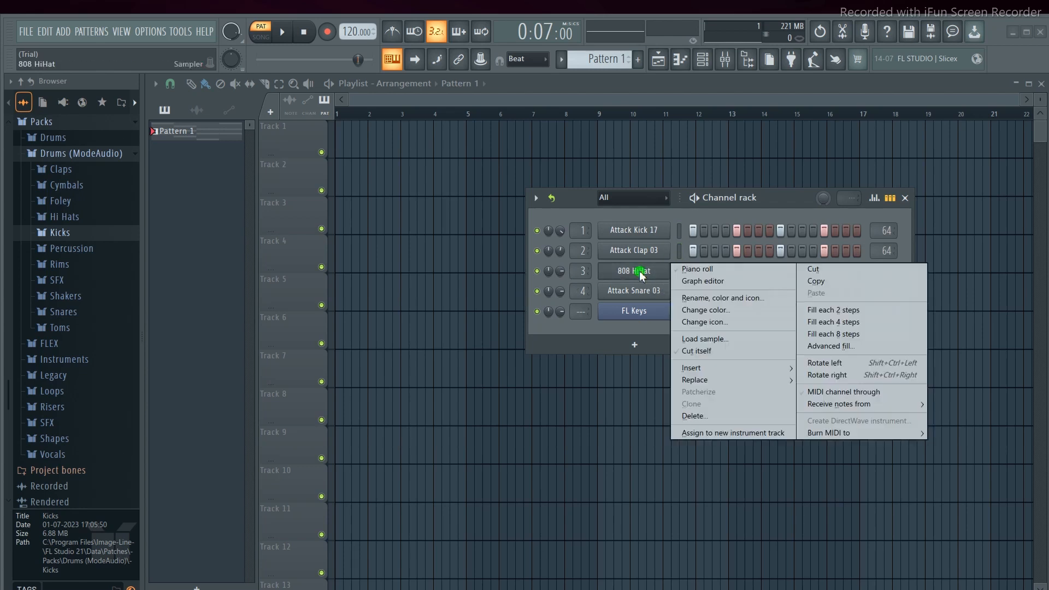
left_click(841, 310)
Move and widen the channel rack window until all 64 steps of the pattern fit in it.
left_click_drag(797, 195, 753, 236)
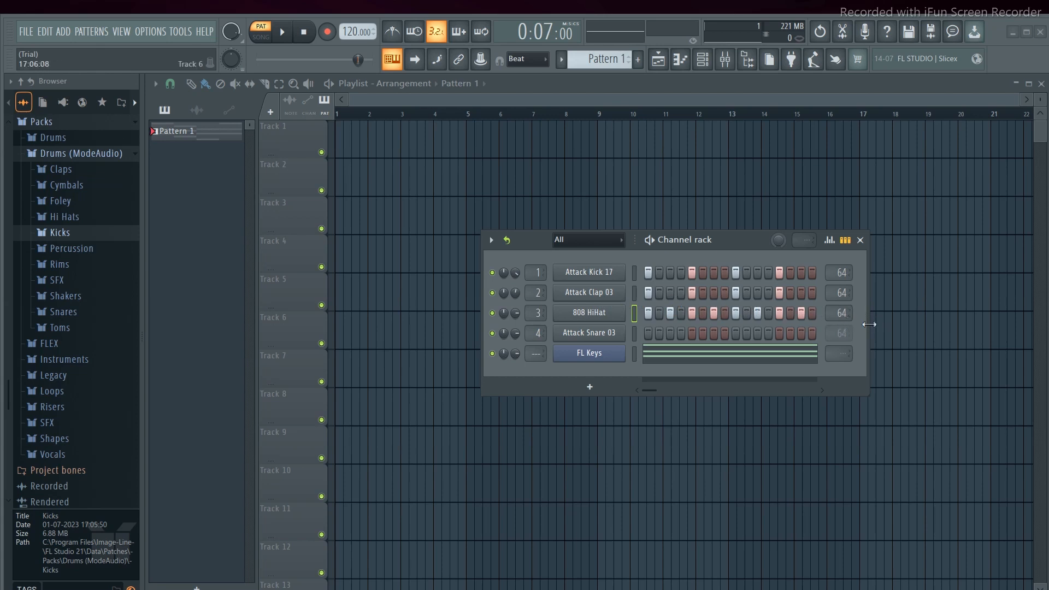
left_click_drag(869, 321, 1041, 322)
left_click_drag(806, 240, 601, 246)
left_click_drag(842, 321, 1045, 326)
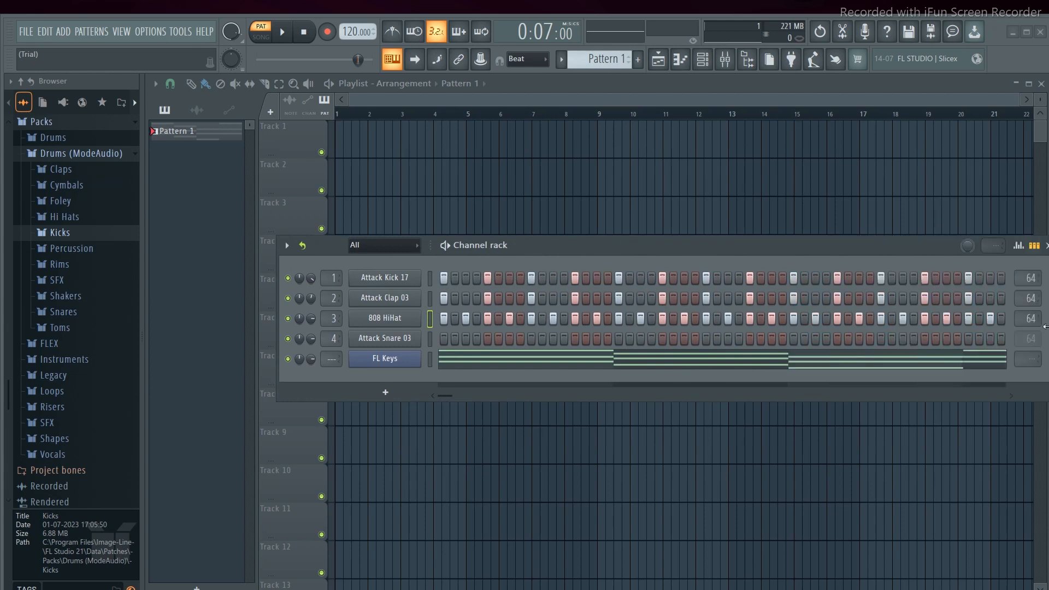
left_click_drag(827, 251, 678, 248)
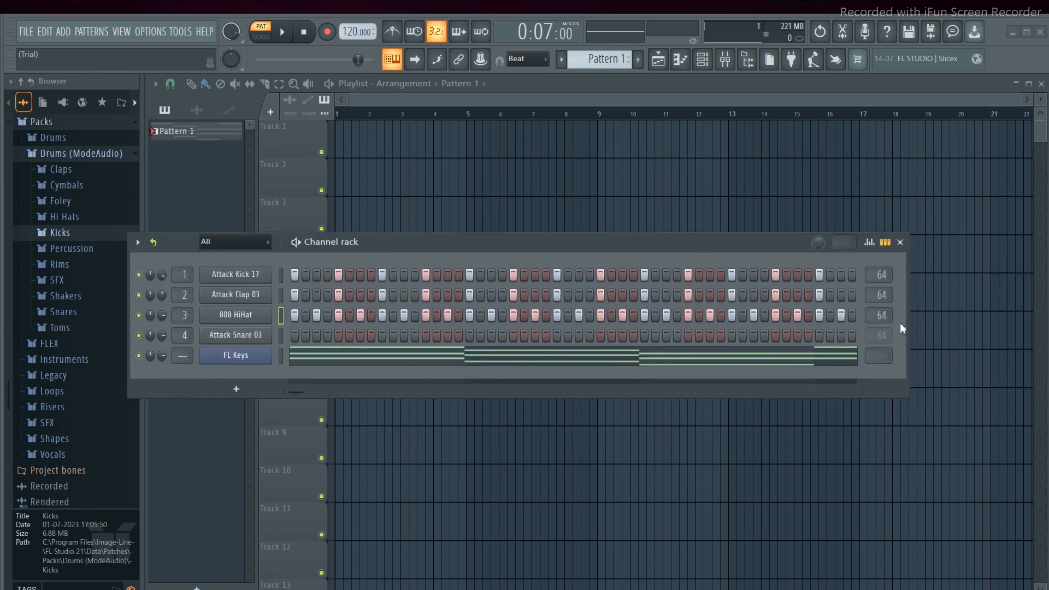
left_click_drag(909, 316, 1028, 315)
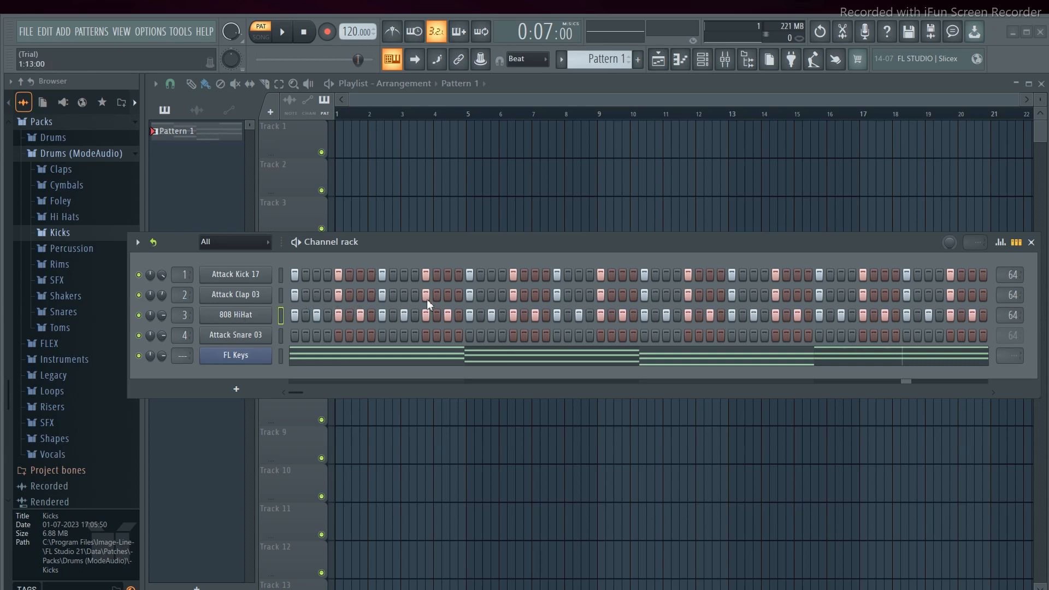
Use Advanced fill to rotate the Attack Clap 03 hits two steps later, keeping sequence length 64 and interval 4.
right_click(241, 296)
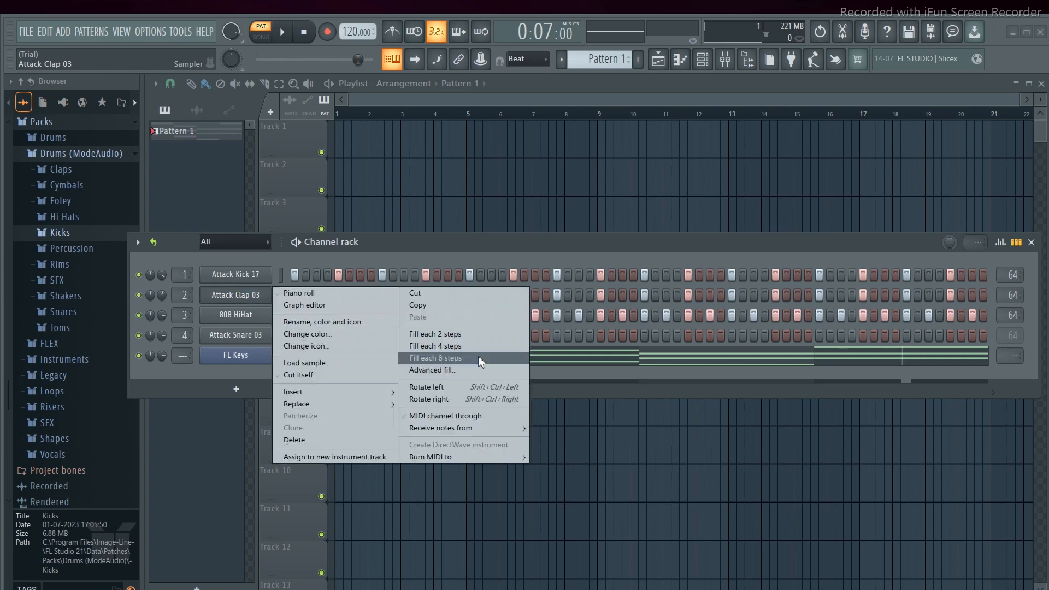
left_click(462, 371)
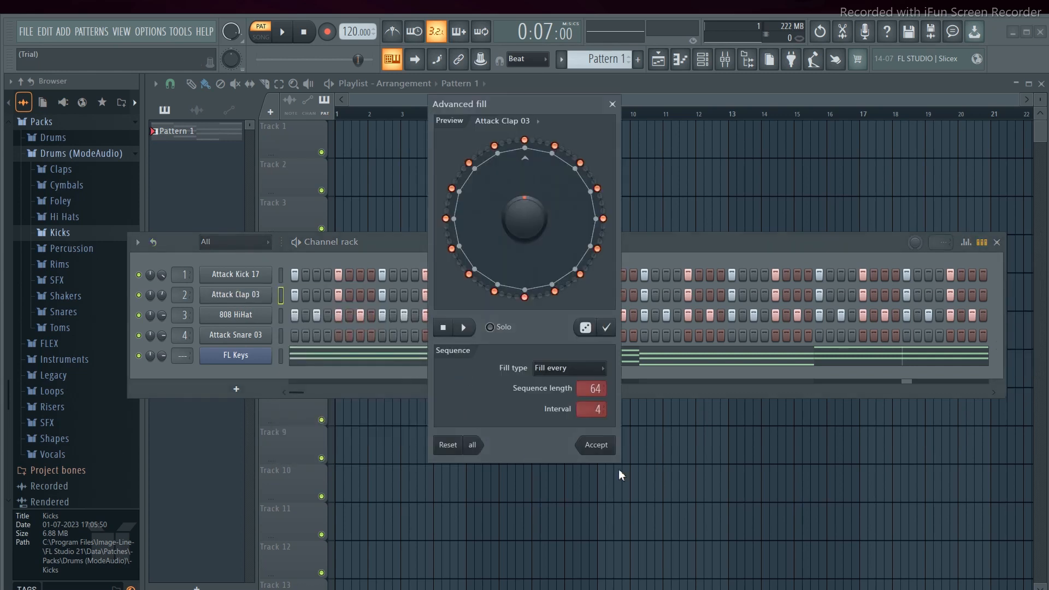
left_click_drag(523, 104, 654, 149)
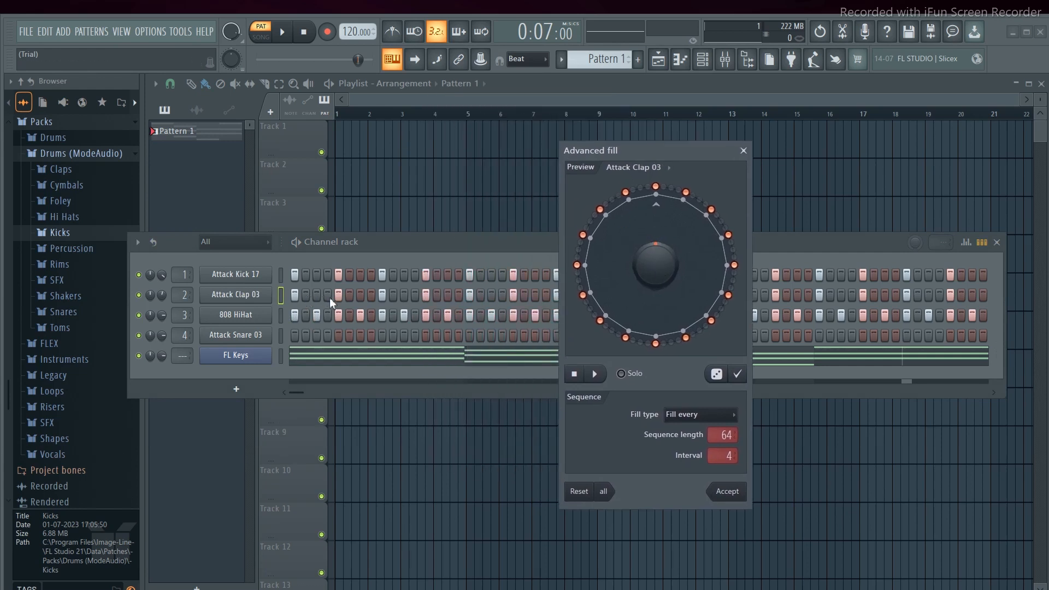
left_click_drag(656, 265, 655, 251)
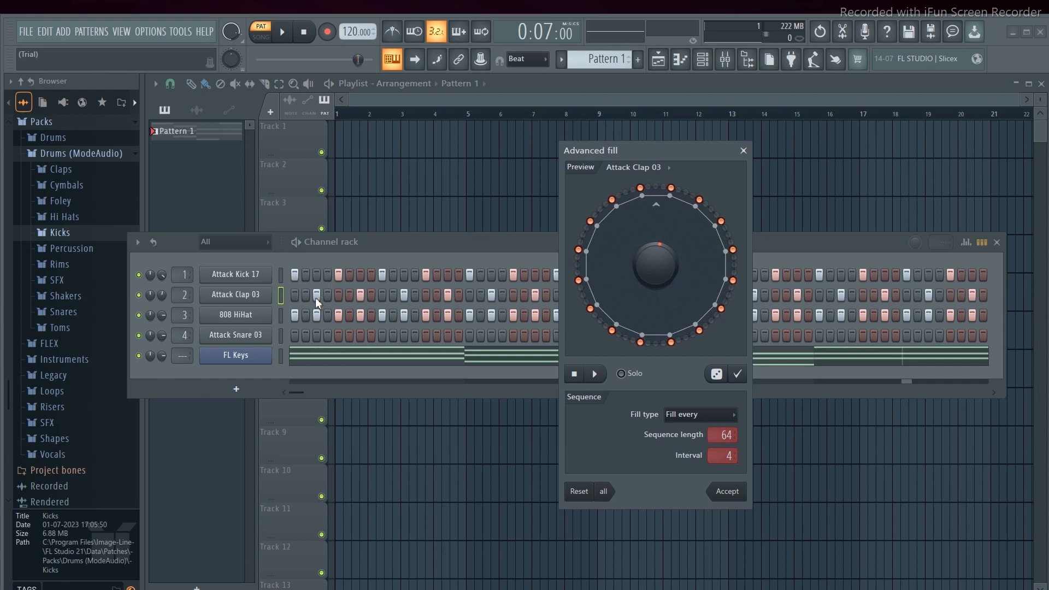
left_click(727, 493)
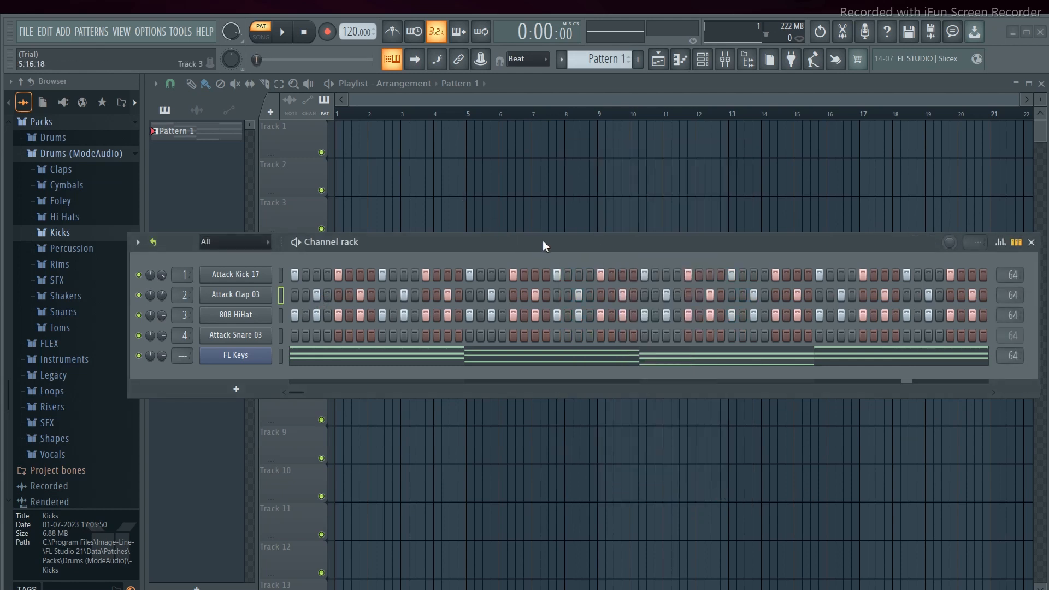
Play the pattern while trying an extra Attack Kick 17 hit on step 11 and removing it, pausing in bar 4.
left_click_drag(546, 239, 584, 230)
left_click(342, 235)
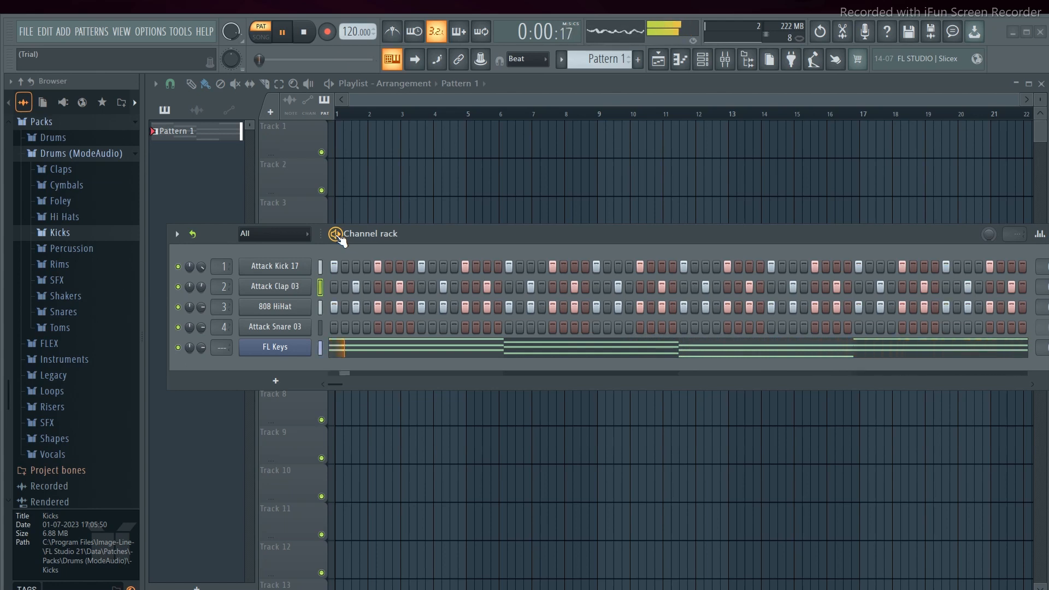
left_click(447, 268)
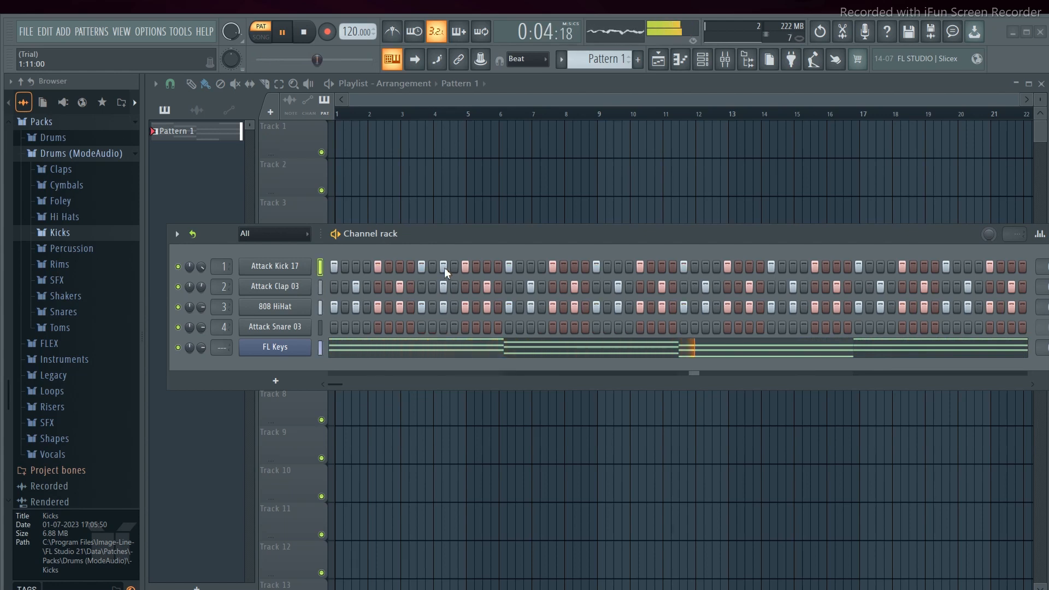
left_click(443, 266)
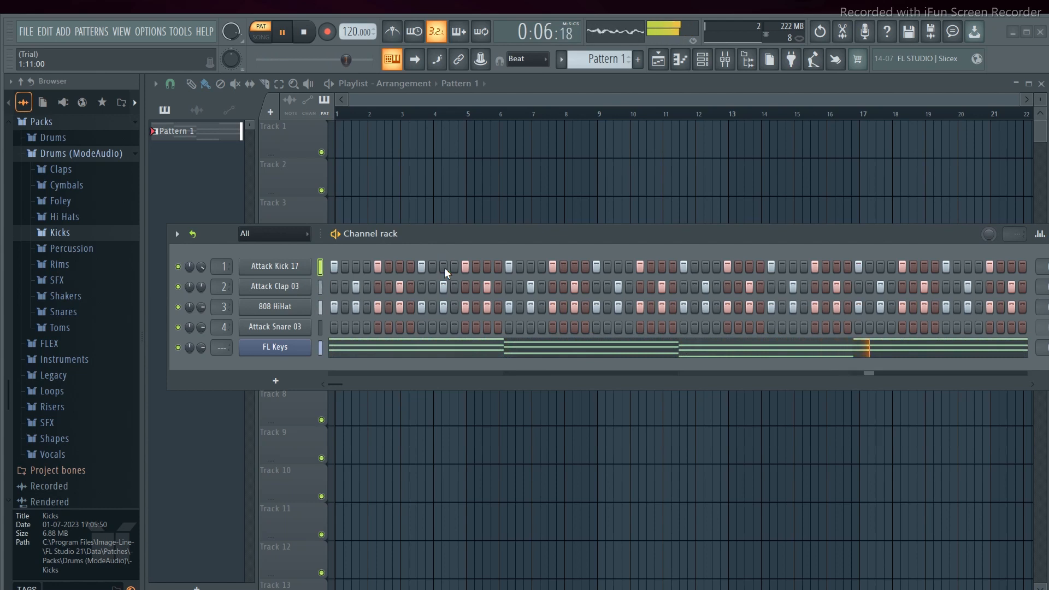
key("space")
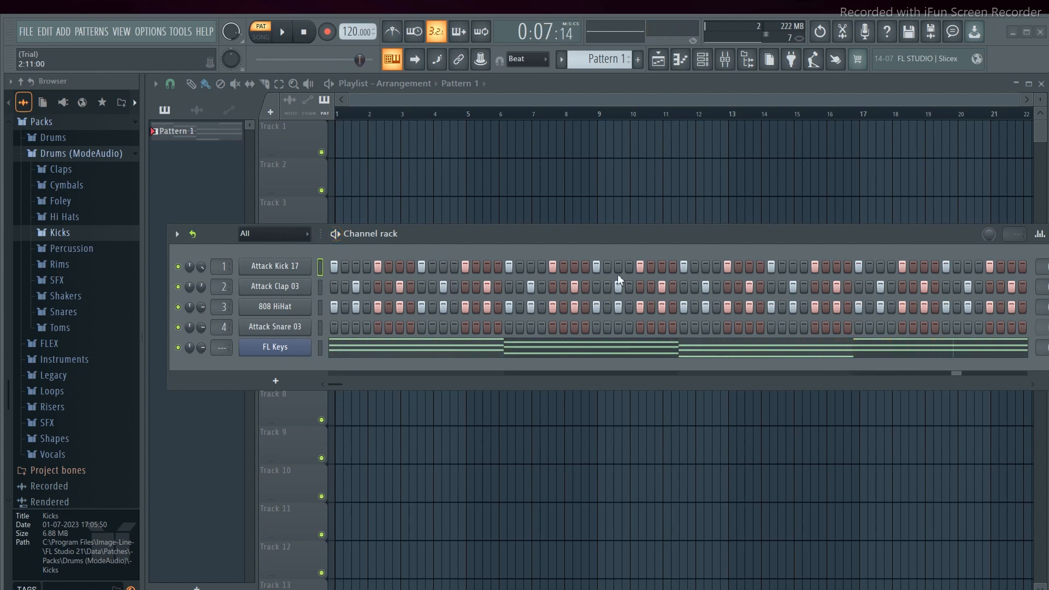
left_click_drag(575, 232, 529, 211)
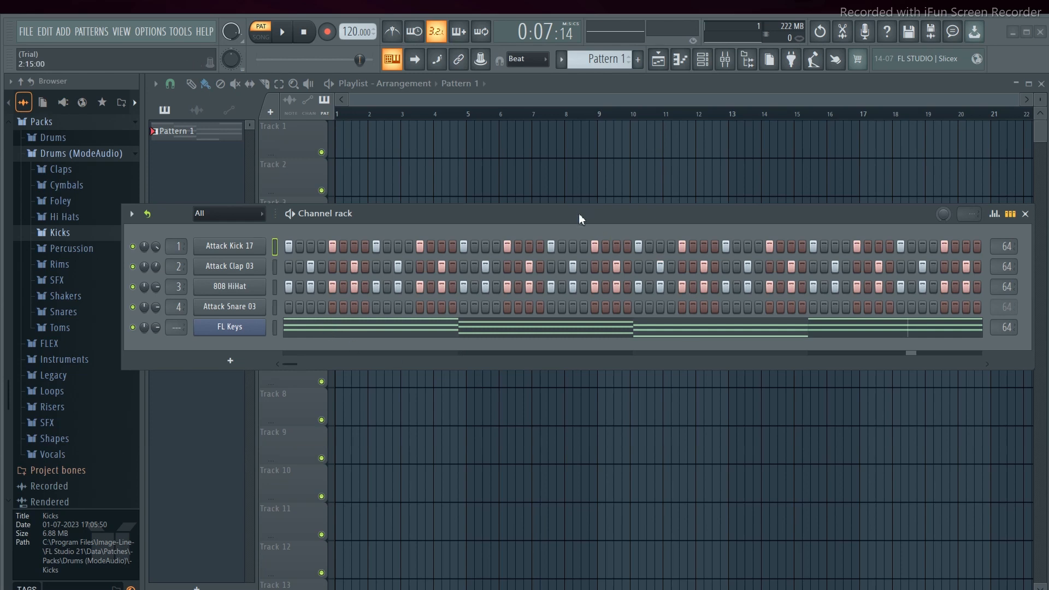
left_click_drag(579, 215, 534, 217)
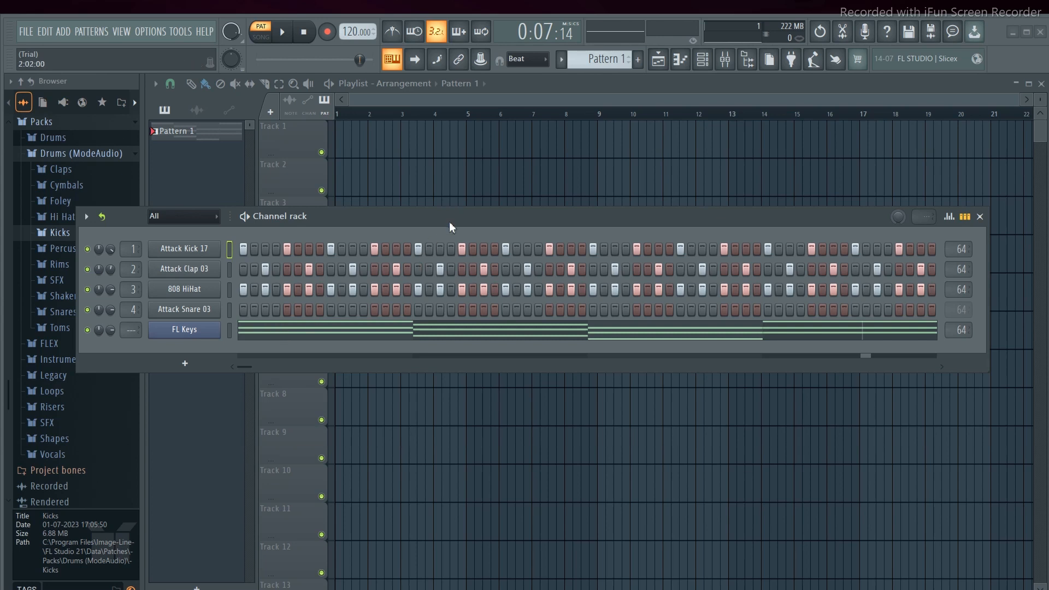
left_click_drag(451, 216, 464, 185)
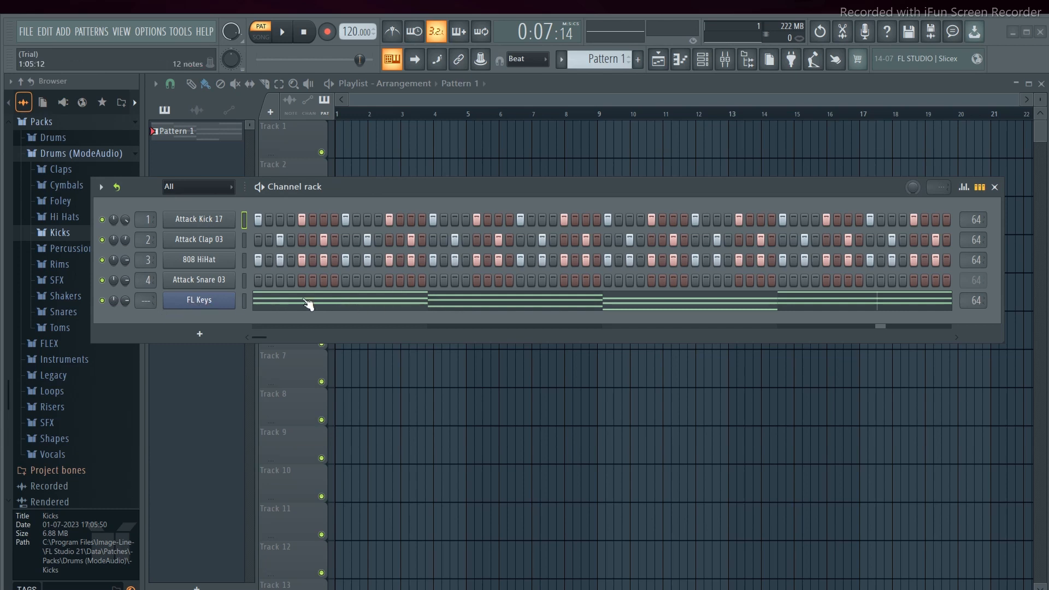
left_click_drag(529, 186, 499, 193)
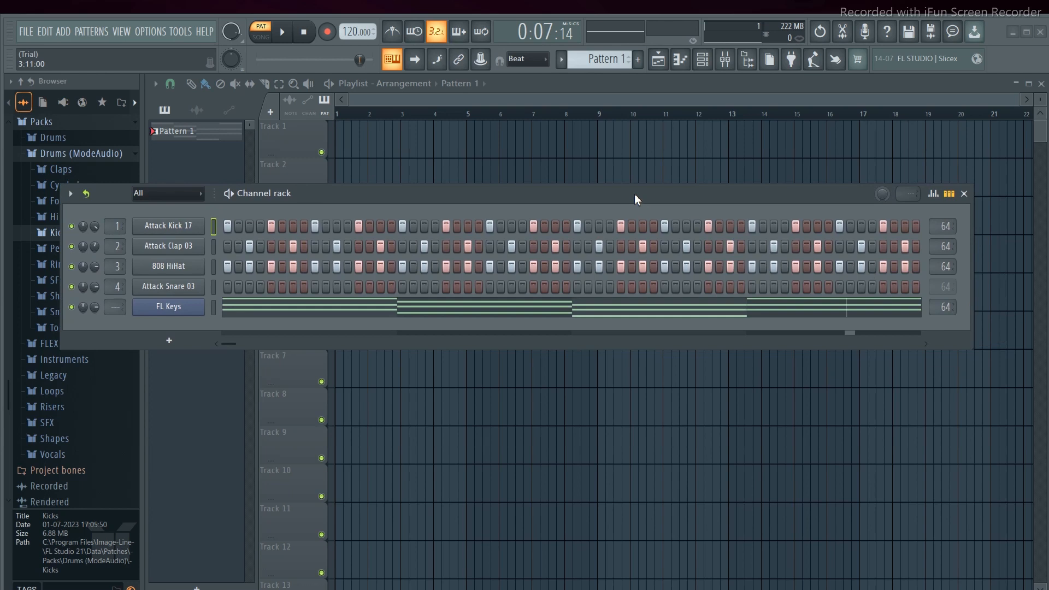
left_click_drag(634, 193, 644, 209)
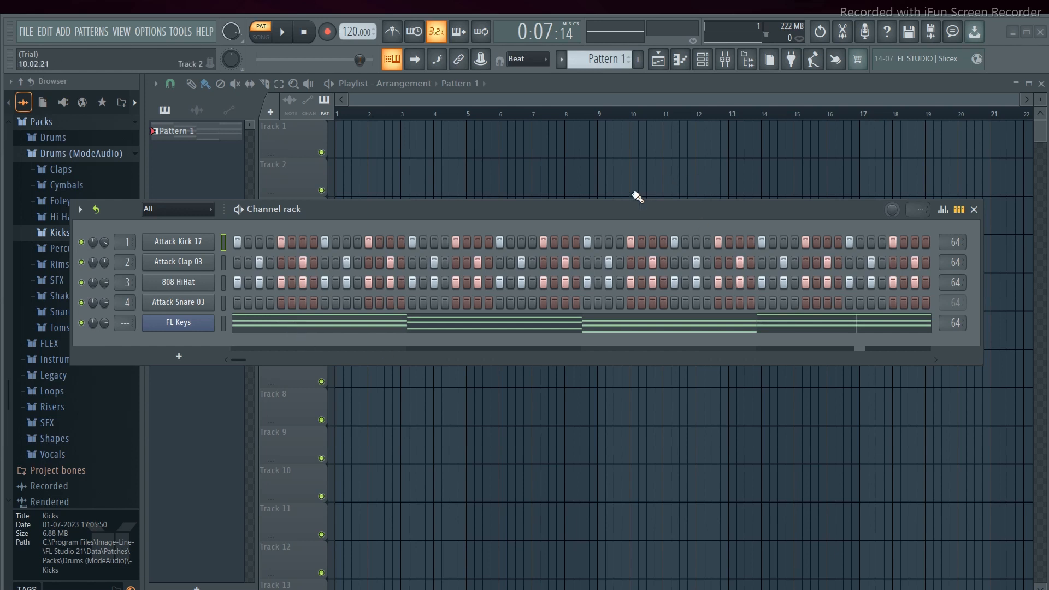
left_click_drag(608, 214, 593, 239)
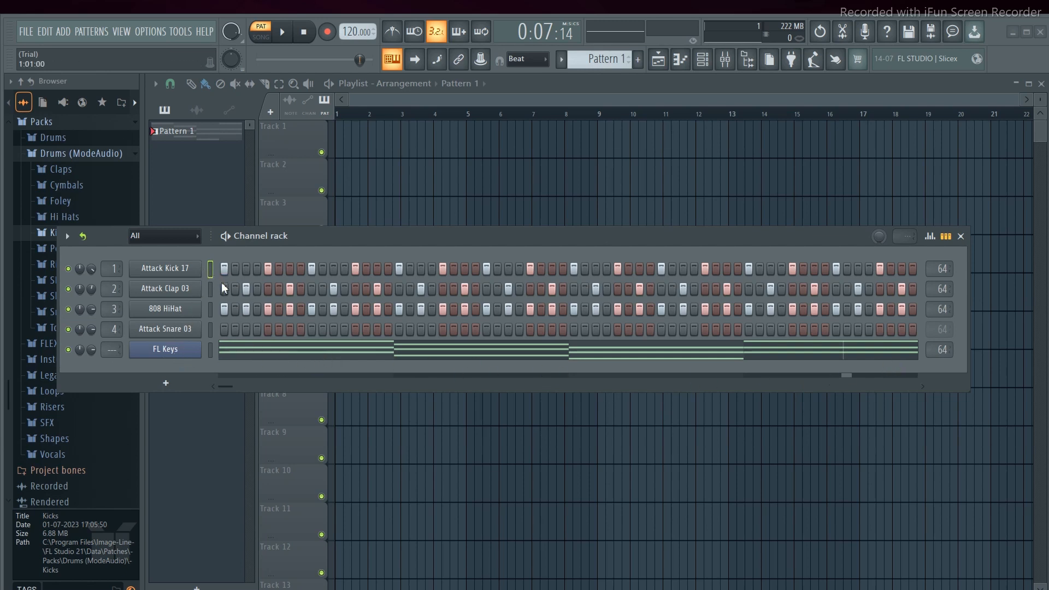
Open the FL Keys piano roll to review the chord progression, and close it again.
left_click(317, 354)
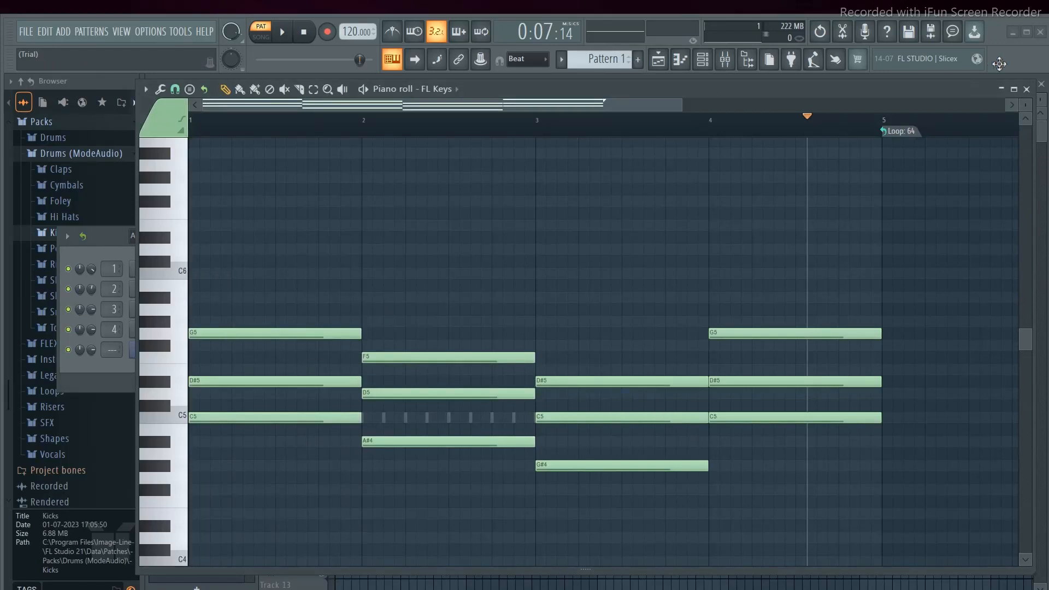
left_click(1026, 90)
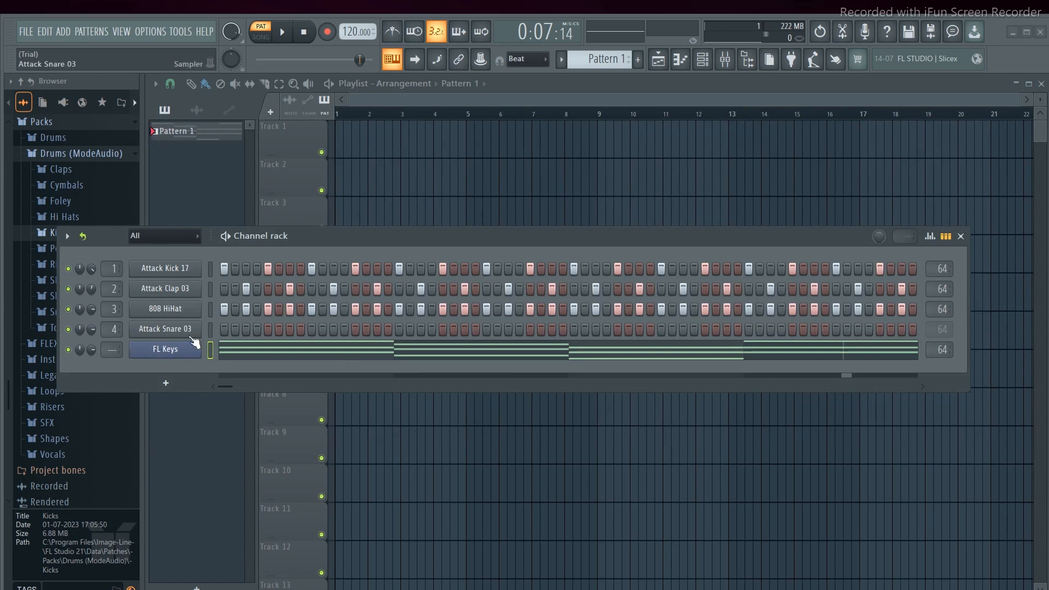
Select all five channels, set the FL Keys target mixer track to 5, and route the selected channels to mixer tracks 1 to 5.
left_click_drag(211, 266, 215, 309)
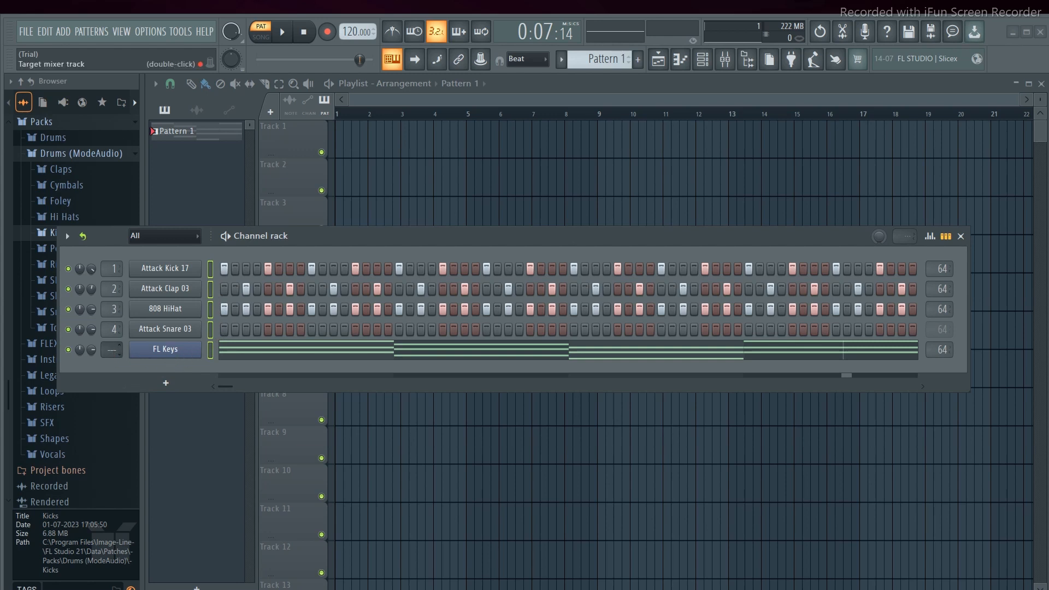
scroll(111, 349, "up", 2)
scroll(114, 349, "up", 1)
scroll(113, 349, "up", 1)
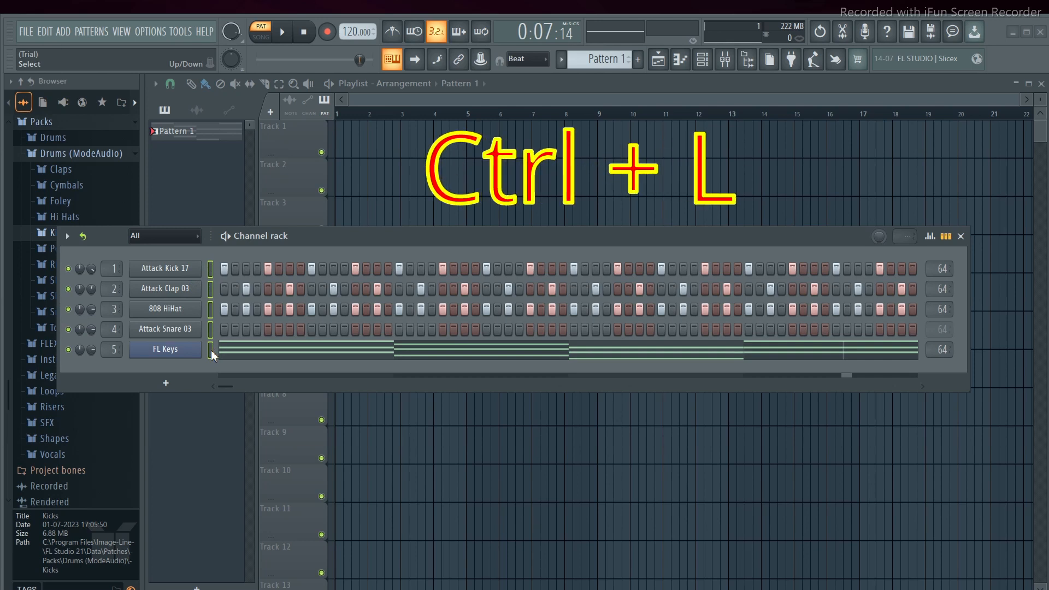
key("ctrl+l")
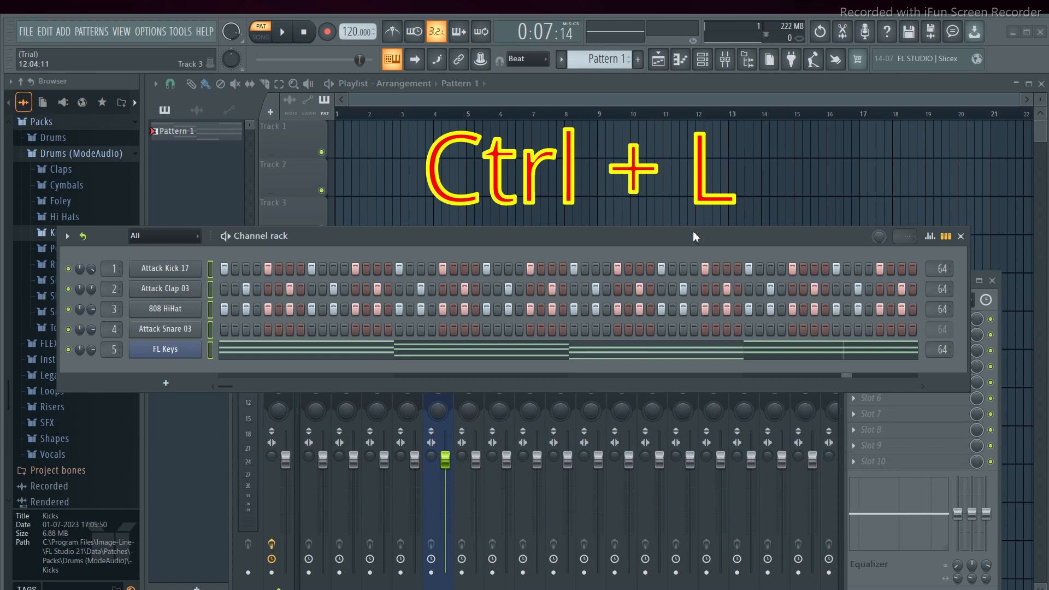
Close the channel rack, bring the mixer into clear view, and load Patcher in slot 1 of the FL Keys track.
left_click_drag(693, 233, 536, 237)
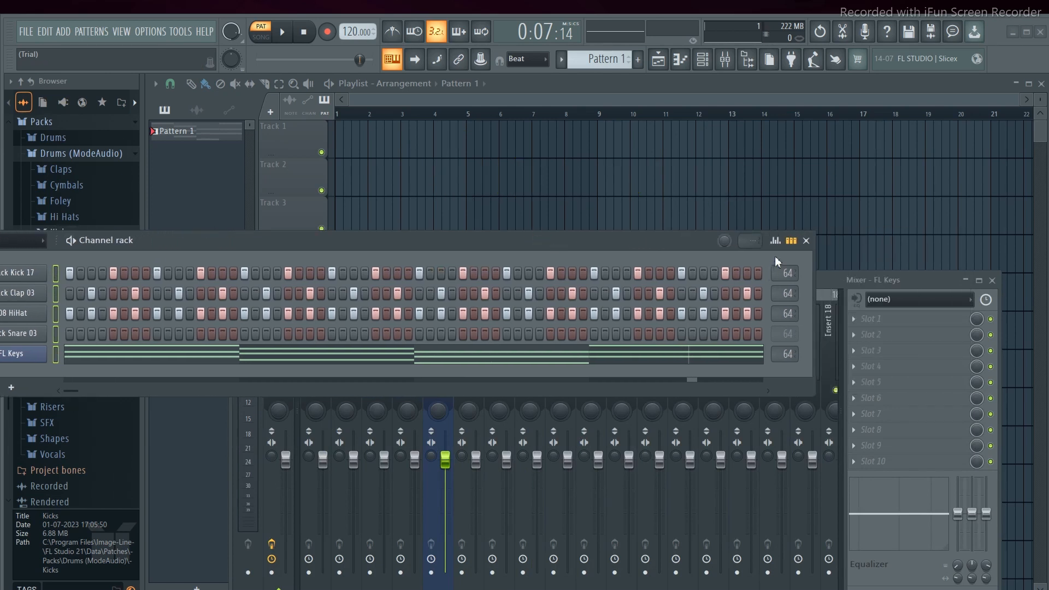
left_click(806, 239)
left_click_drag(684, 276, 668, 199)
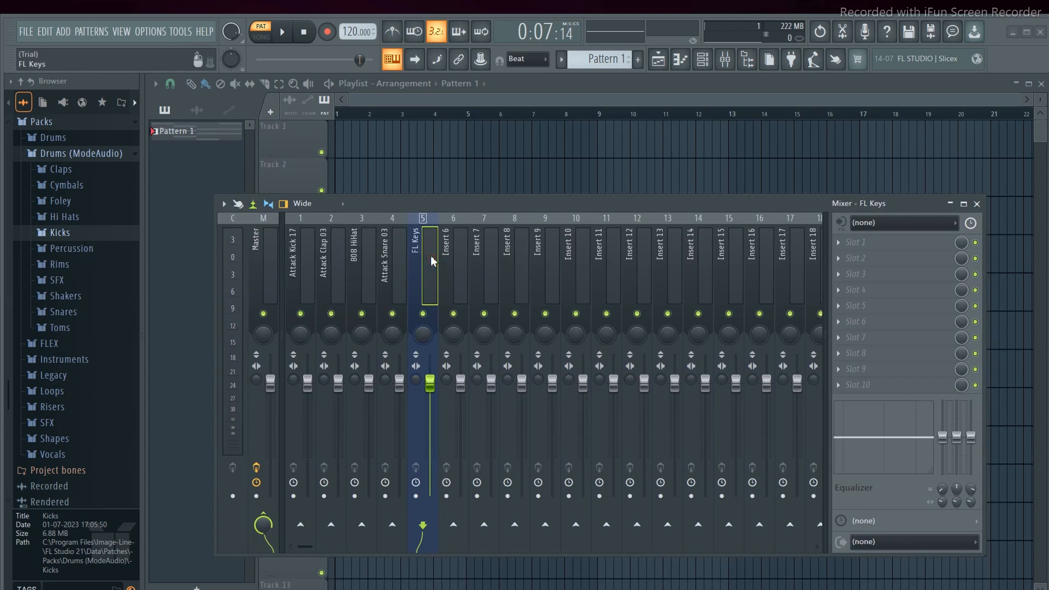
left_click_drag(650, 207, 639, 232)
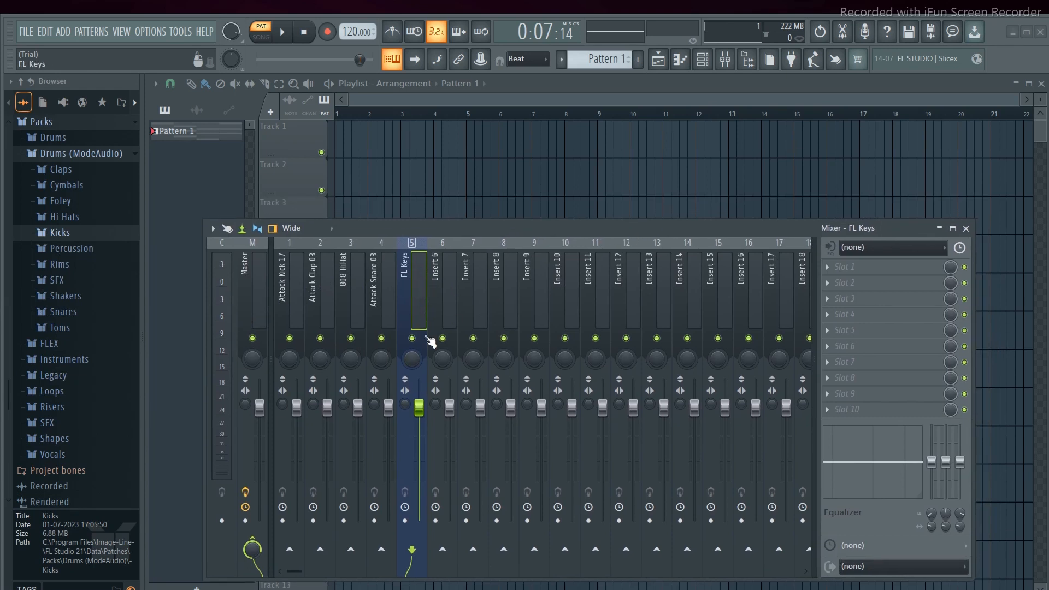
left_click(830, 268)
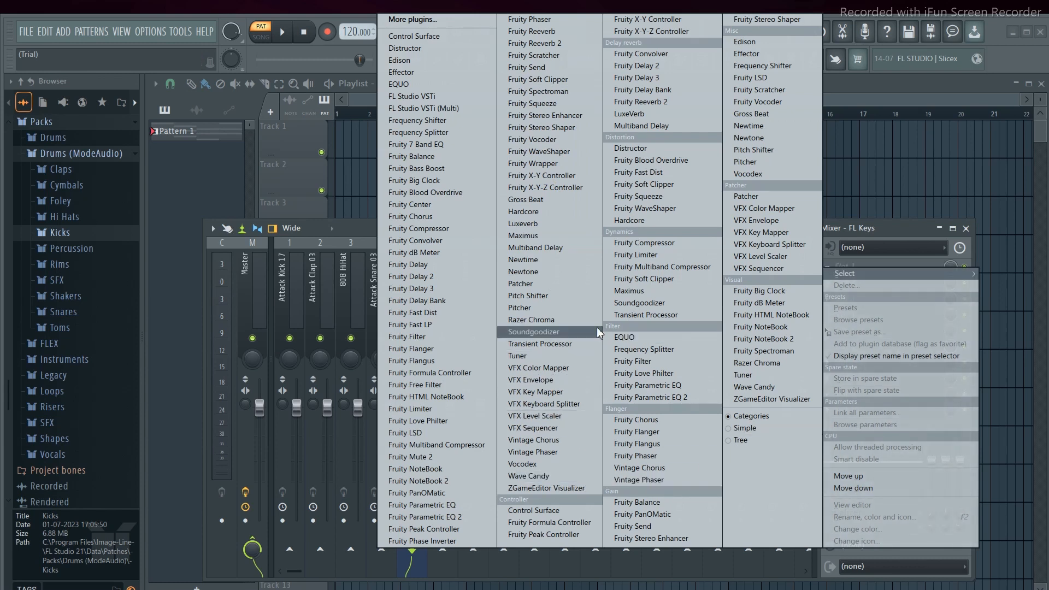
left_click(519, 285)
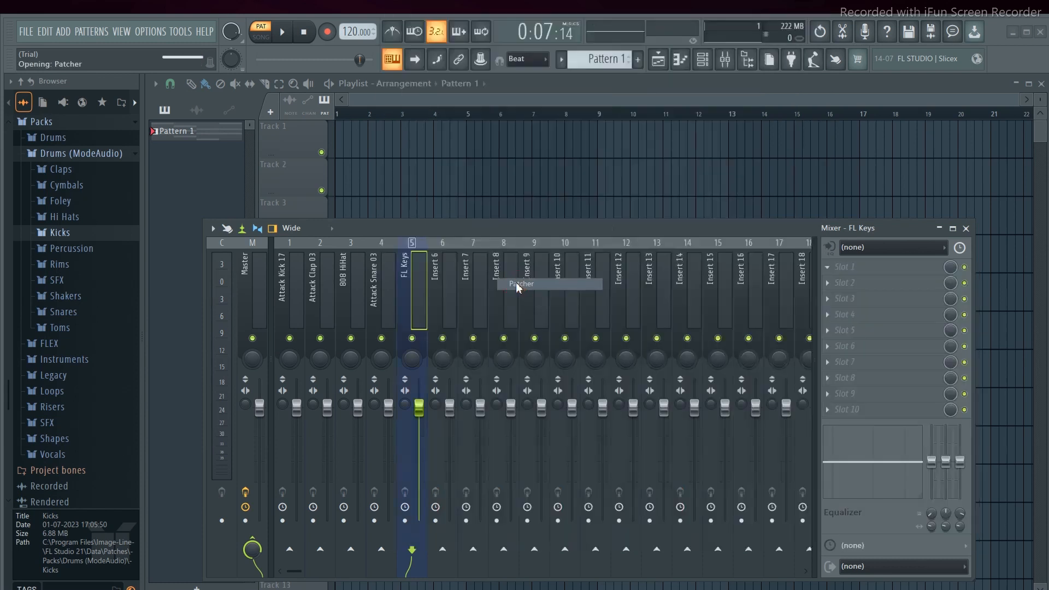
Close the mixer and reposition the Patcher window so its whole map is visible.
left_click_drag(710, 230, 636, 375)
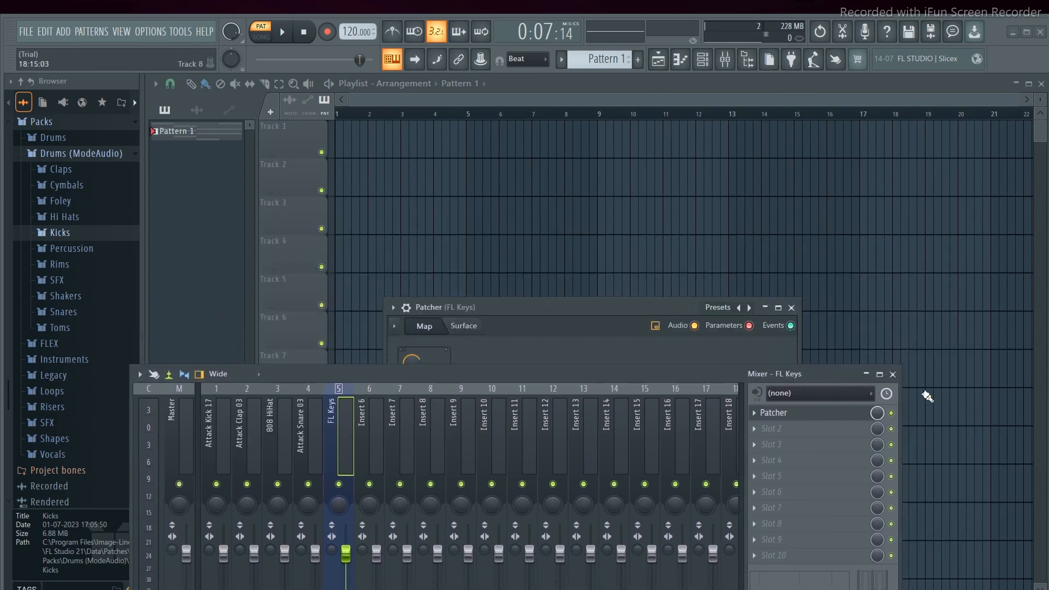
left_click(892, 375)
left_click_drag(623, 311, 631, 176)
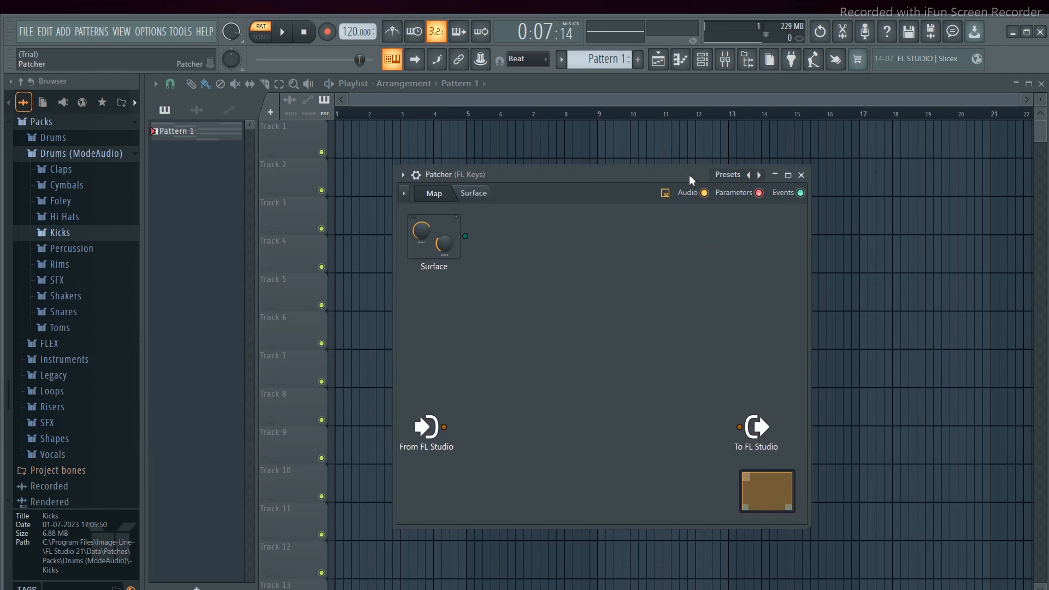
left_click_drag(632, 175, 622, 197)
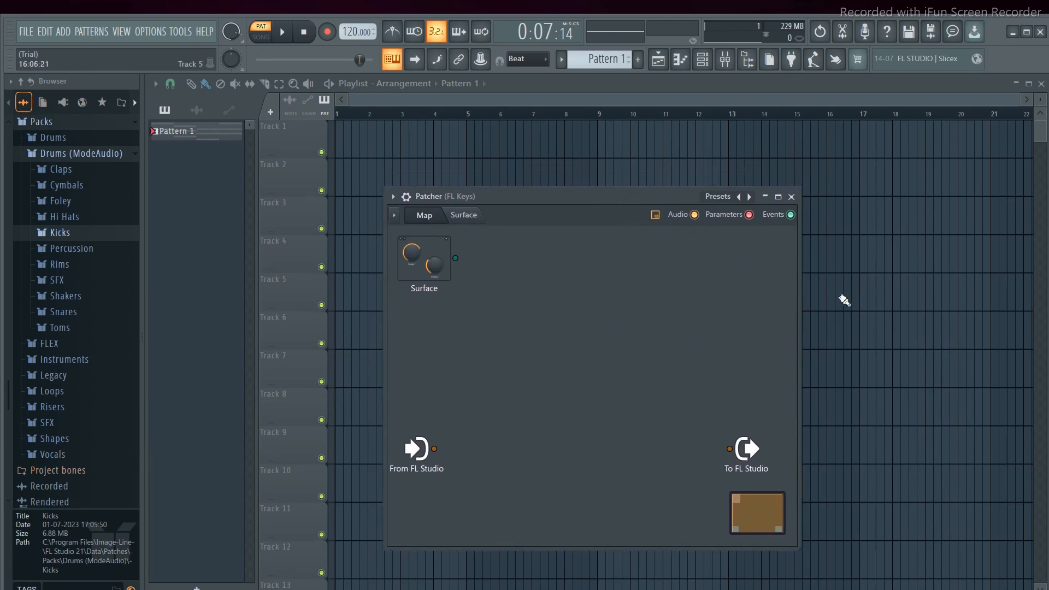
Load the 1K Detuner preset in Patcher and move its window lower, clear of the channel rack area.
left_click(750, 198)
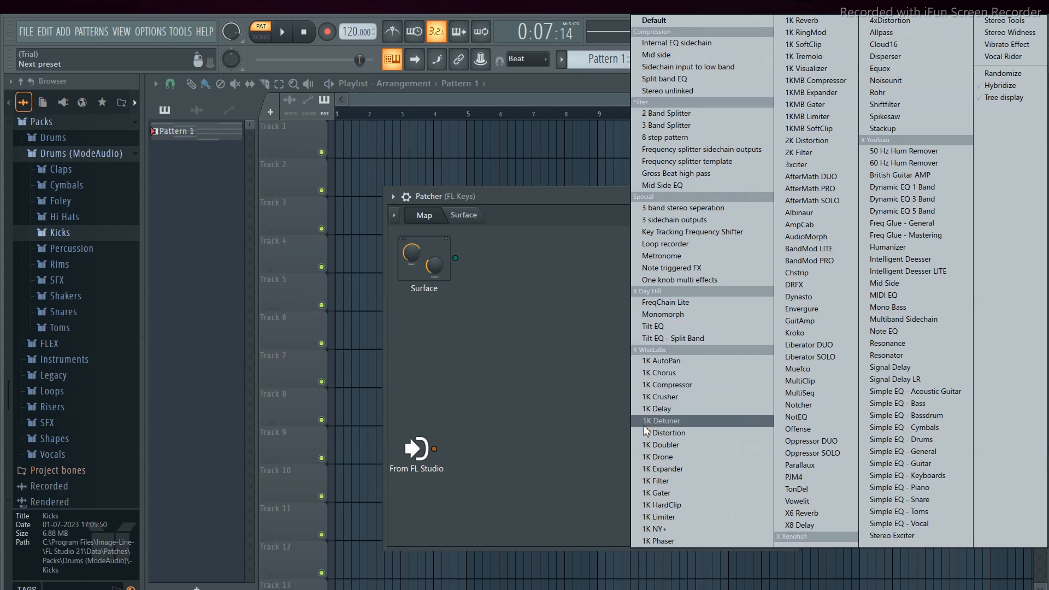
left_click(692, 422)
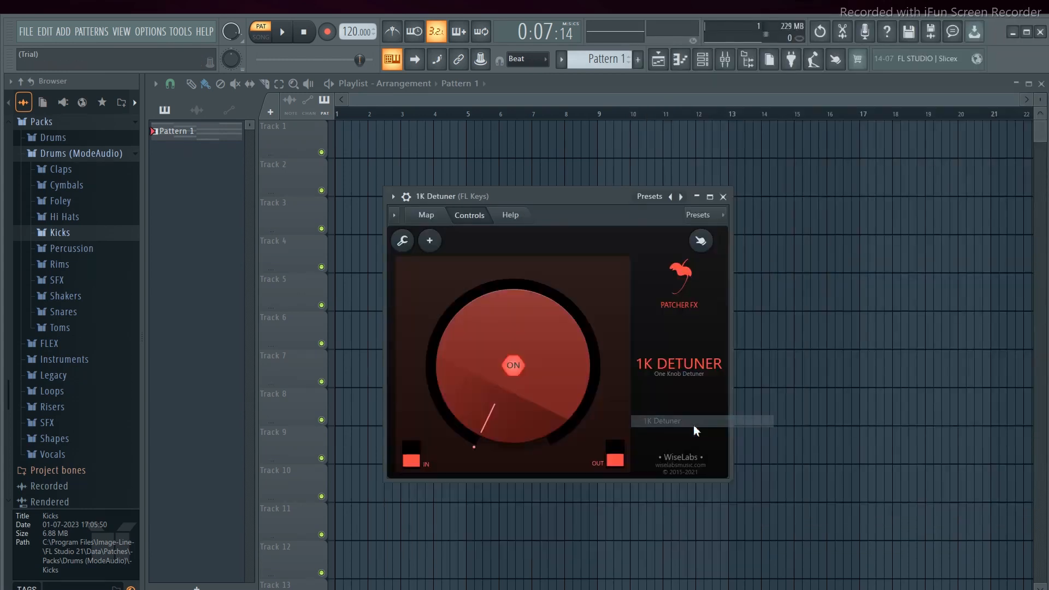
left_click_drag(596, 200, 704, 318)
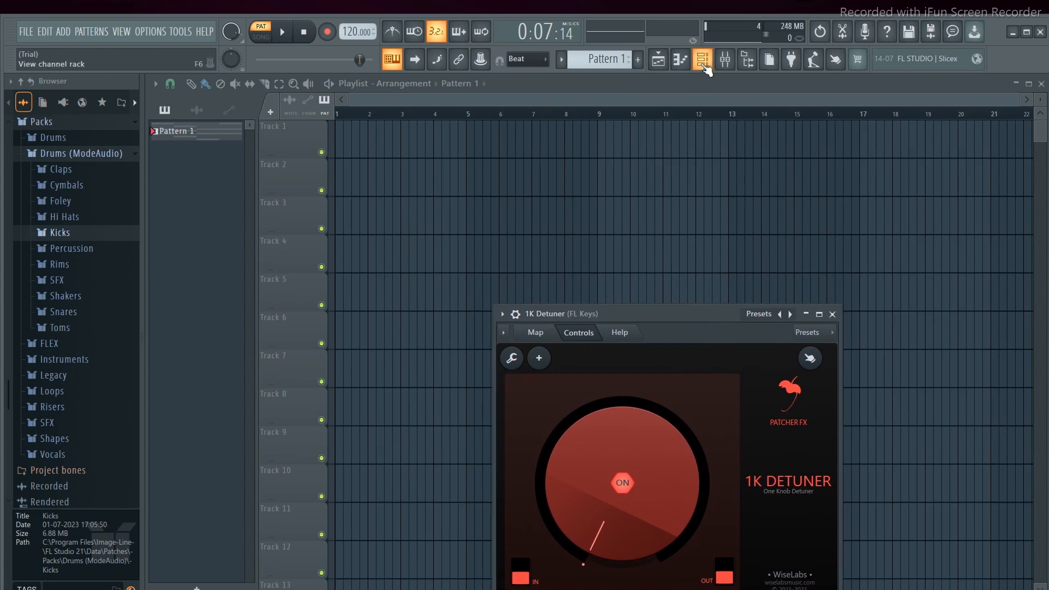
Open the channel rack, arrange it above the 1K Detuner window, and play the pattern with the detune knob at minimum.
left_click(702, 59)
left_click_drag(527, 248, 728, 136)
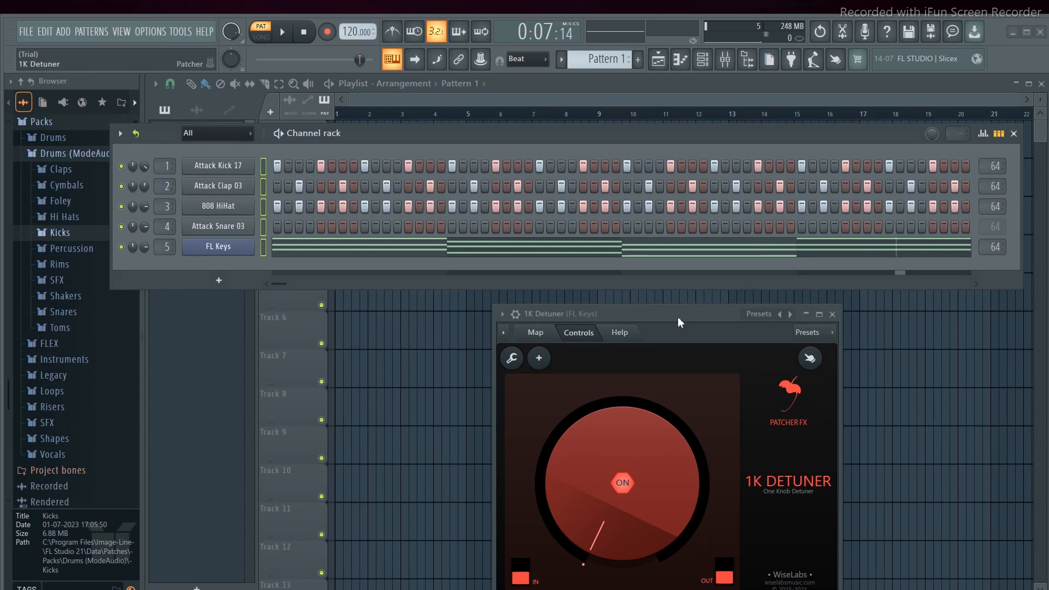
left_click_drag(677, 316, 599, 303)
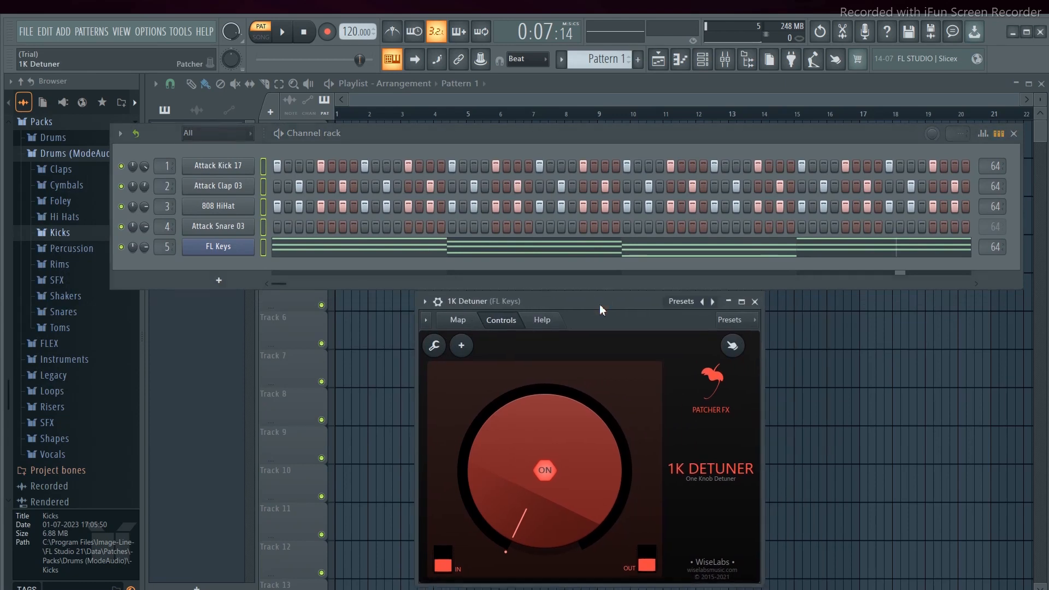
left_click(278, 134)
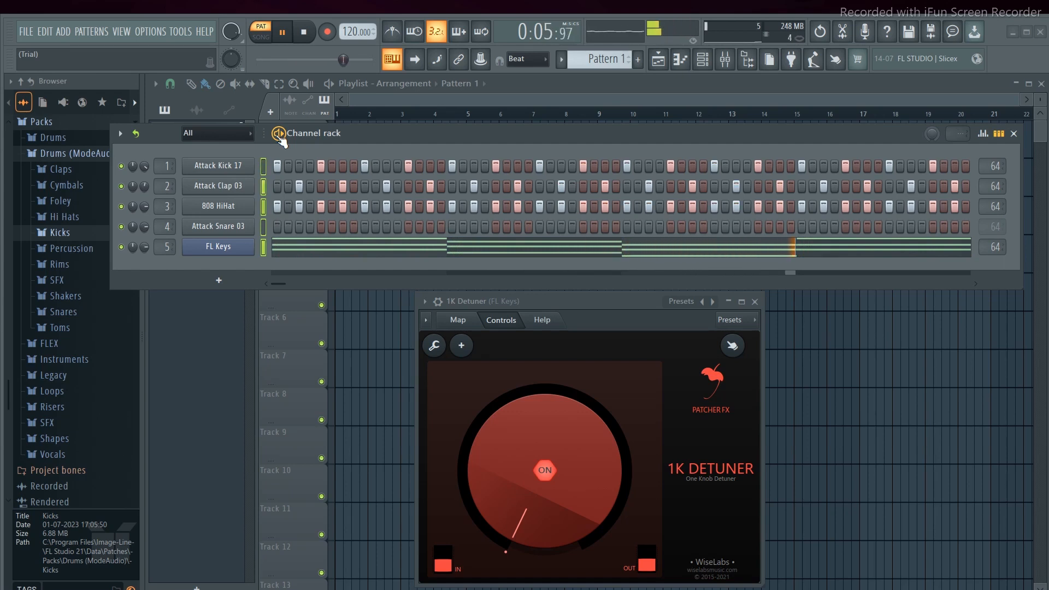
key("space")
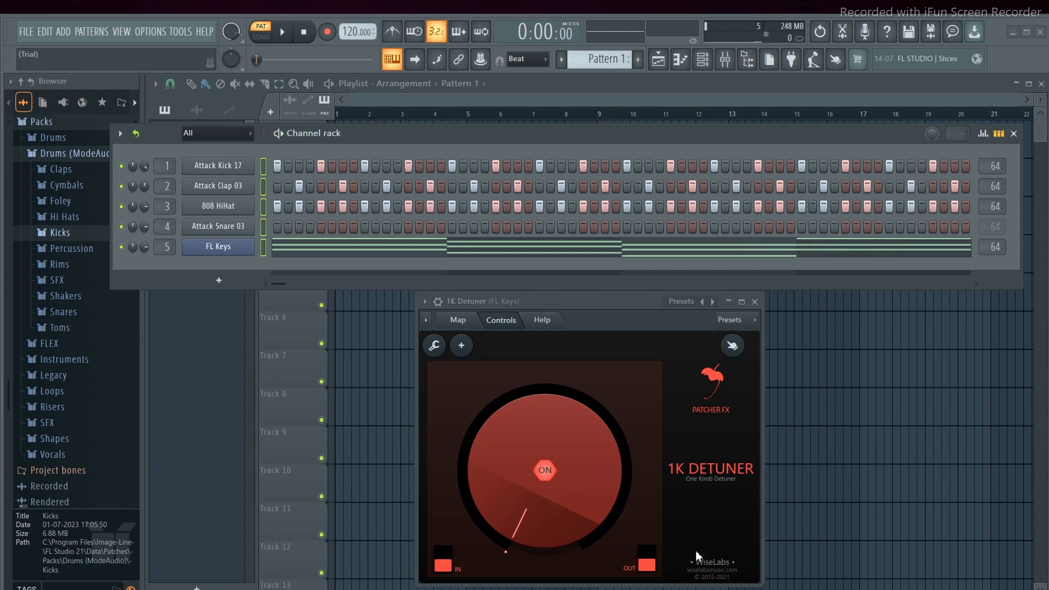
mouse_move(620, 300)
left_mouse_down()
mouse_move(622, 283)
mouse_move(619, 303)
left_mouse_up()
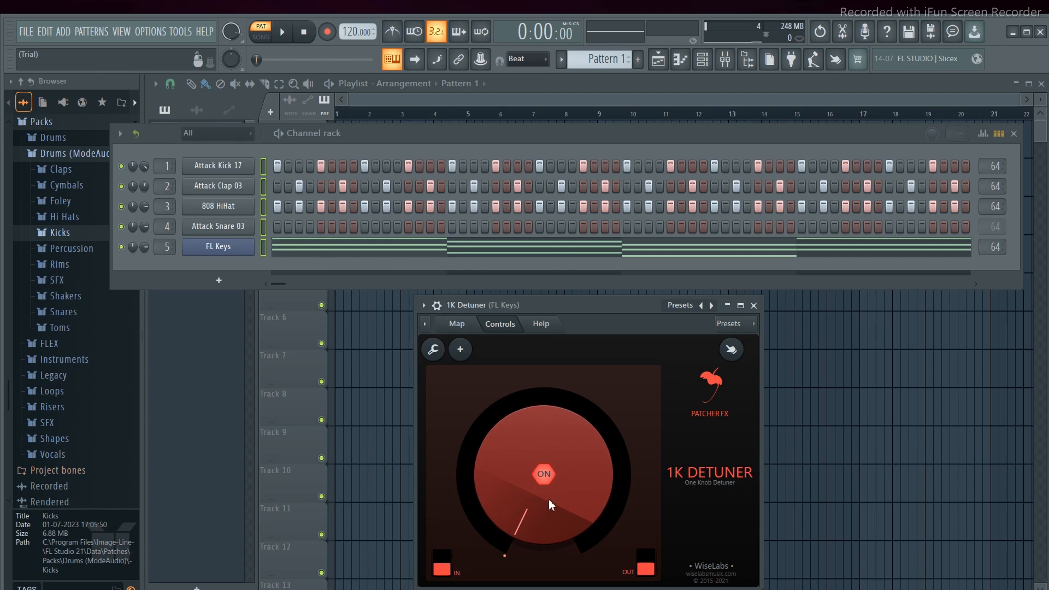
Turn the 1K Detuner knob up past its midpoint and play the pattern to hear the detuned chords.
key("space")
left_click_drag(544, 498, 543, 419)
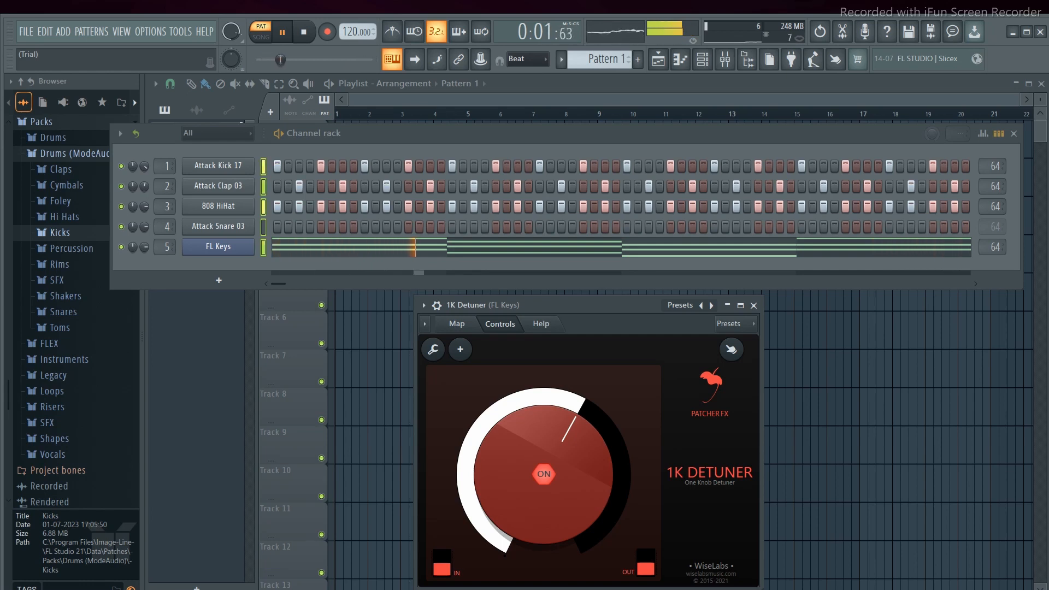
key("space")
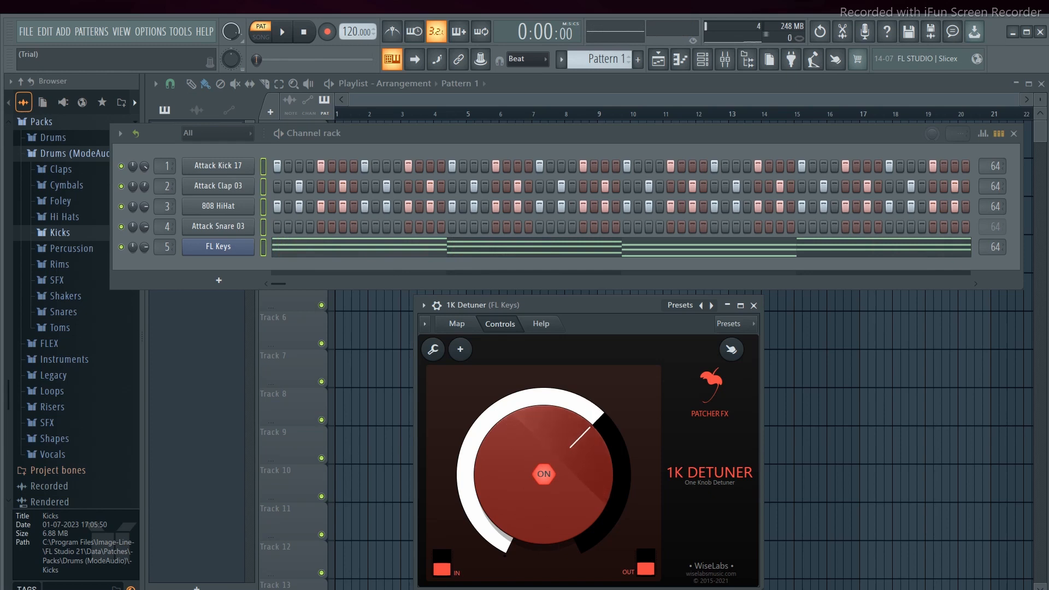
key("space")
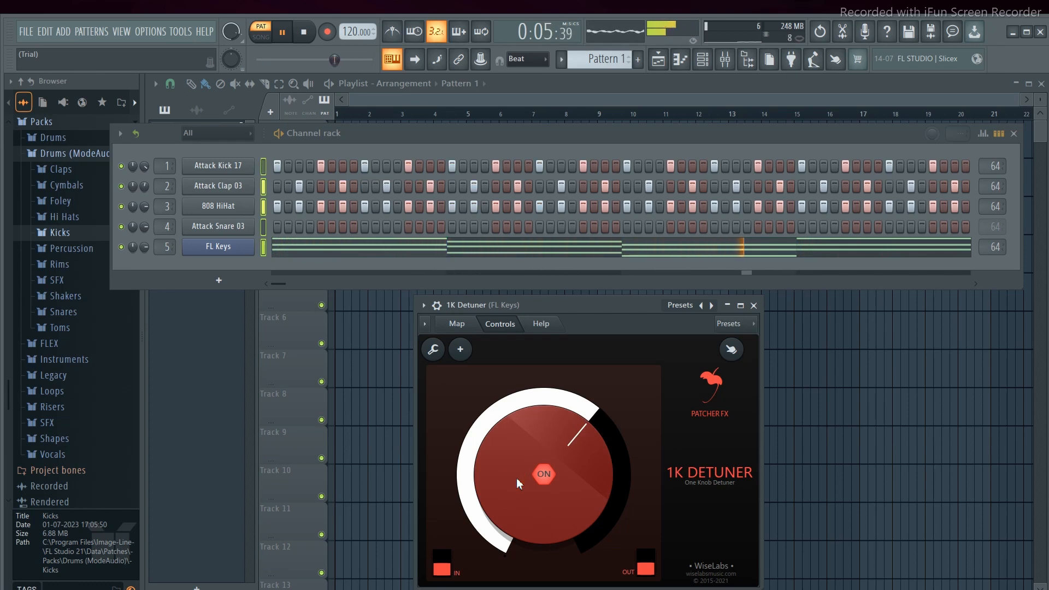
key("space")
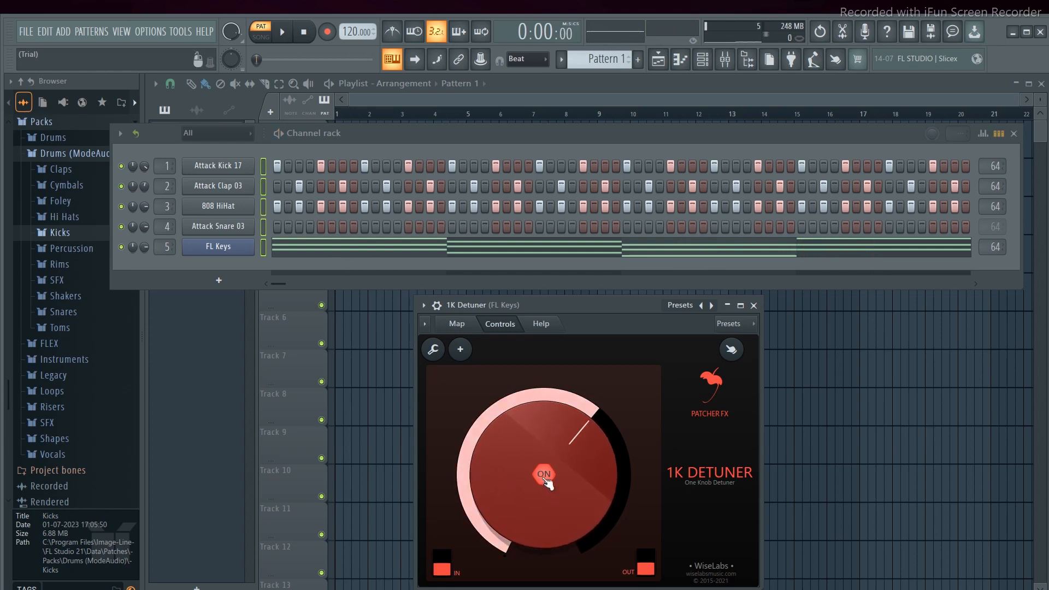
Switch 1K Detuner off and back on during playback to compare the chords with and without the effect.
key("space")
left_click(544, 475)
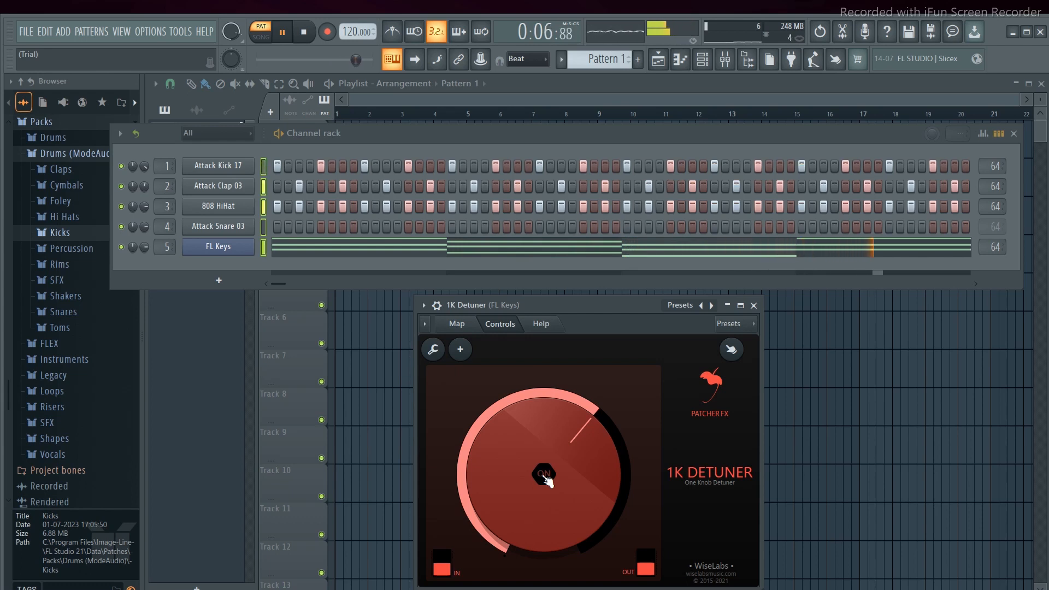
left_click(544, 474)
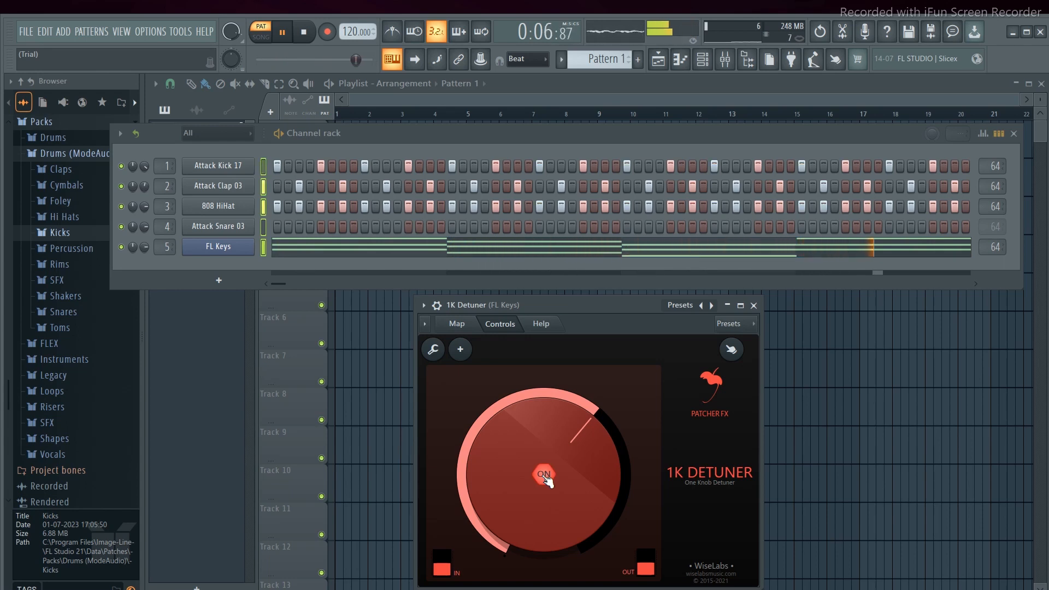
key("space")
Fine-tune the 1K Detuner knob down to slightly past its midpoint while listening to the pattern.
mouse_move(547, 439)
left_mouse_down()
mouse_move(548, 506)
mouse_move(548, 444)
mouse_move(548, 453)
left_mouse_up()
key("space")
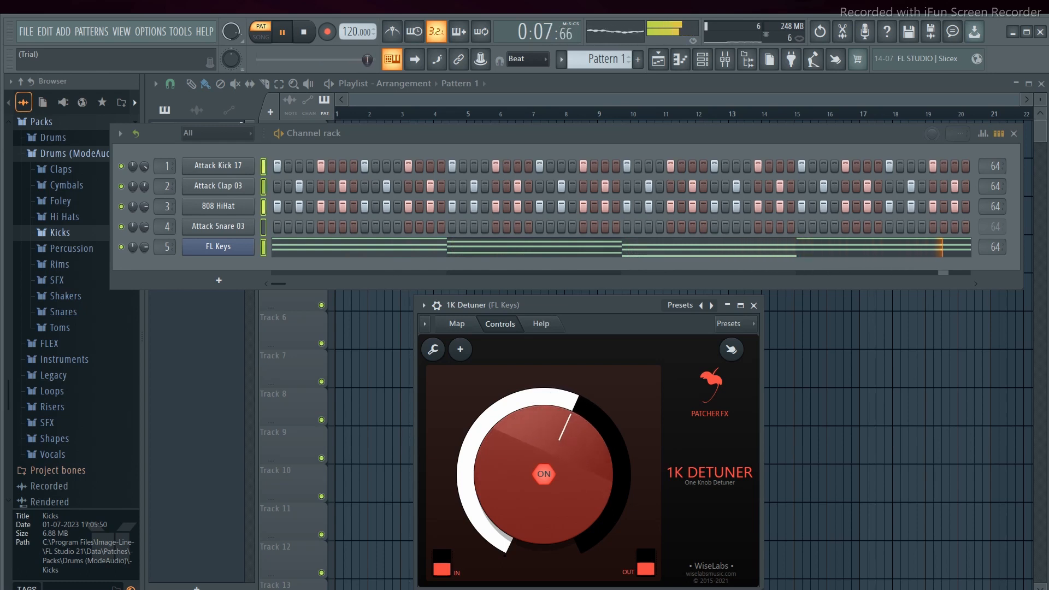
mouse_move(547, 454)
left_mouse_down()
mouse_move(548, 428)
mouse_move(548, 447)
left_mouse_up()
key("space")
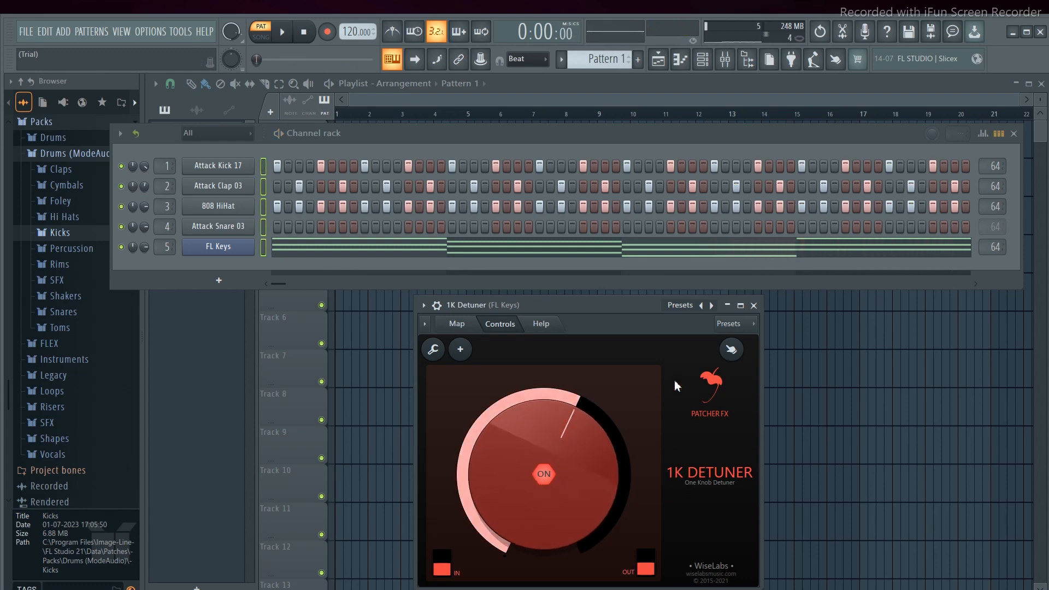
Move the 1K Detuner window aside below the channel rack to free space beside it, and audition the pattern.
left_click_drag(599, 308, 367, 307)
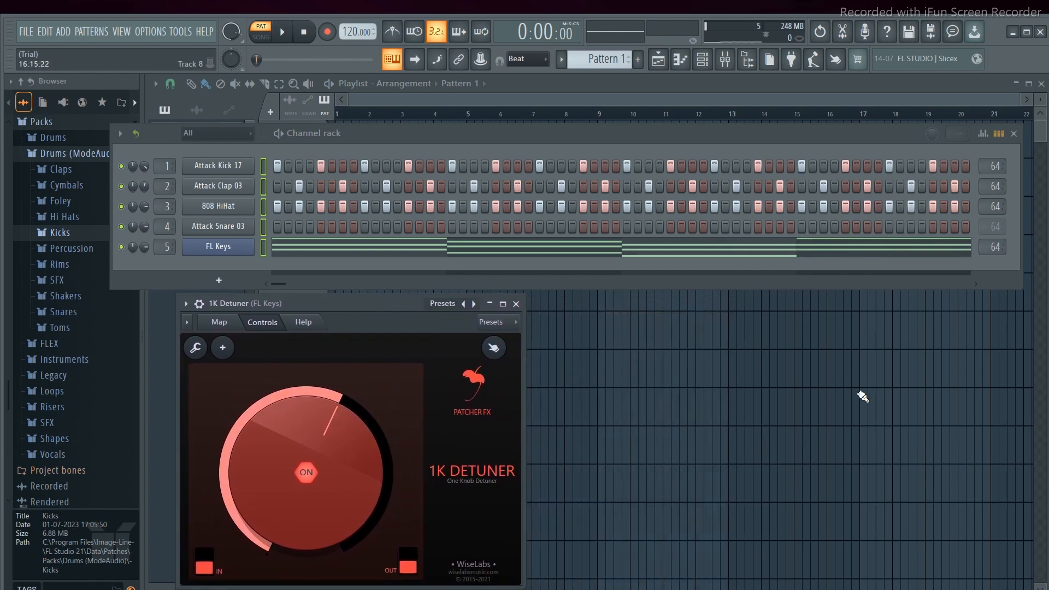
left_click_drag(369, 308, 373, 299)
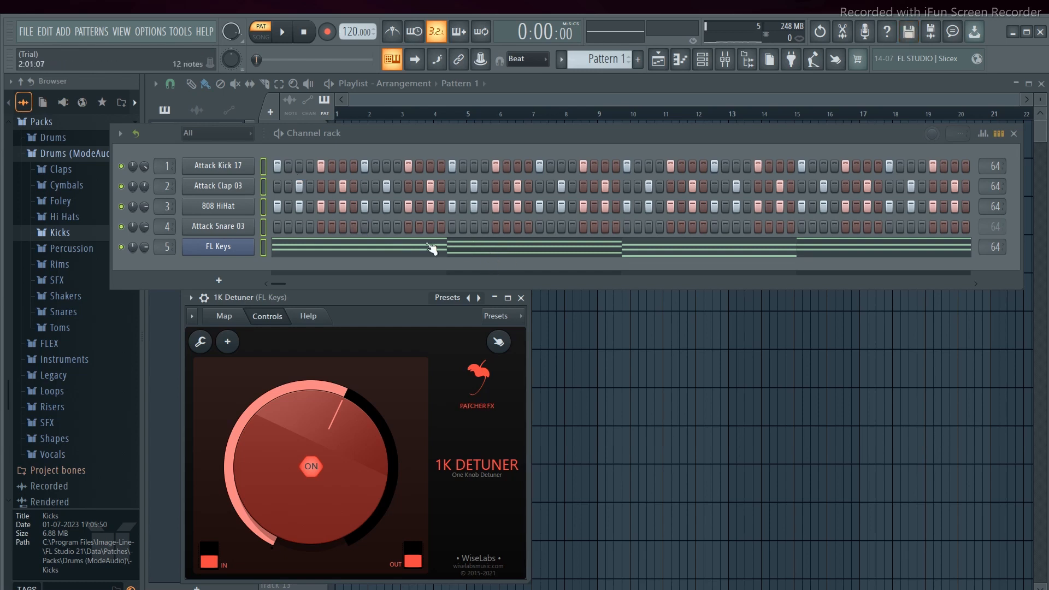
left_click(279, 133)
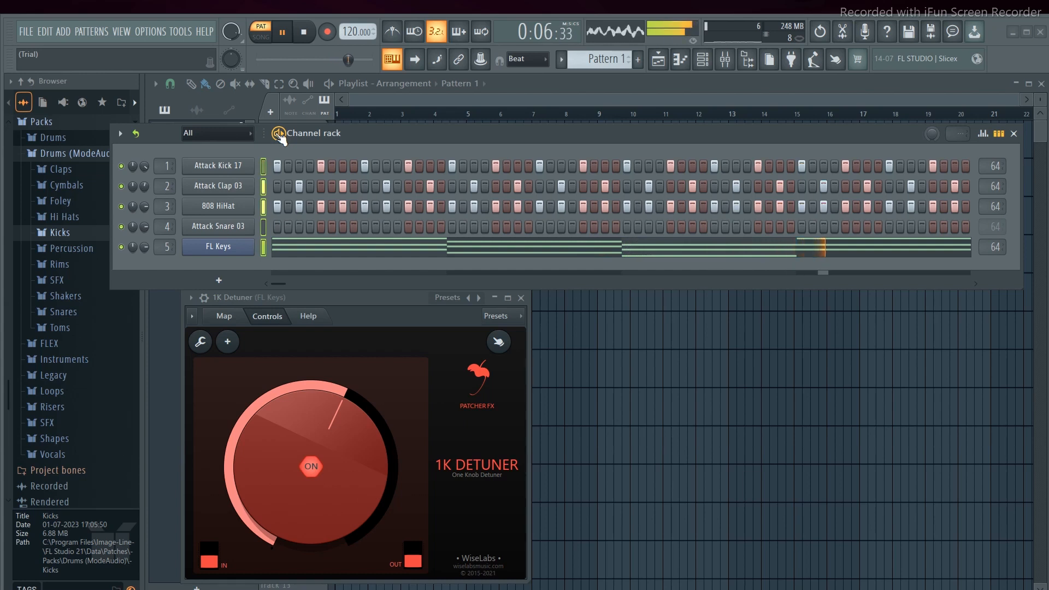
key("ctrl+space")
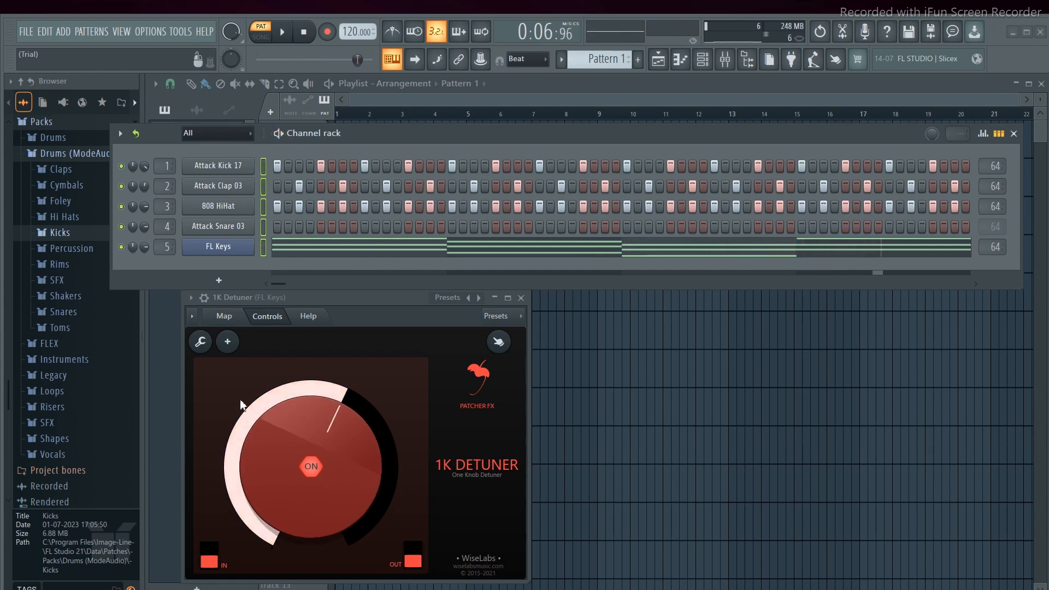
left_click(194, 306)
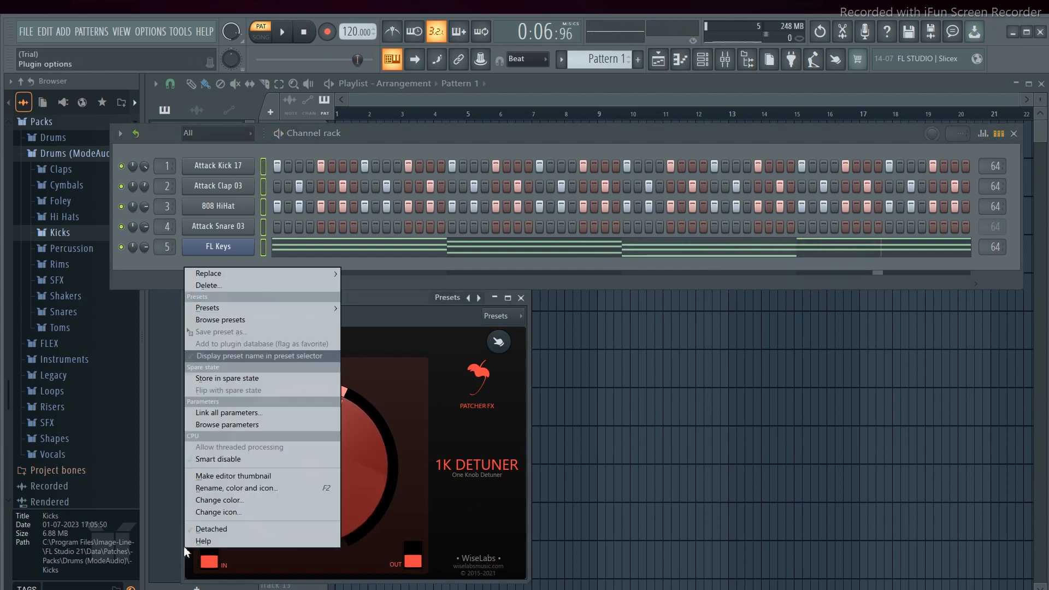
left_click(193, 526)
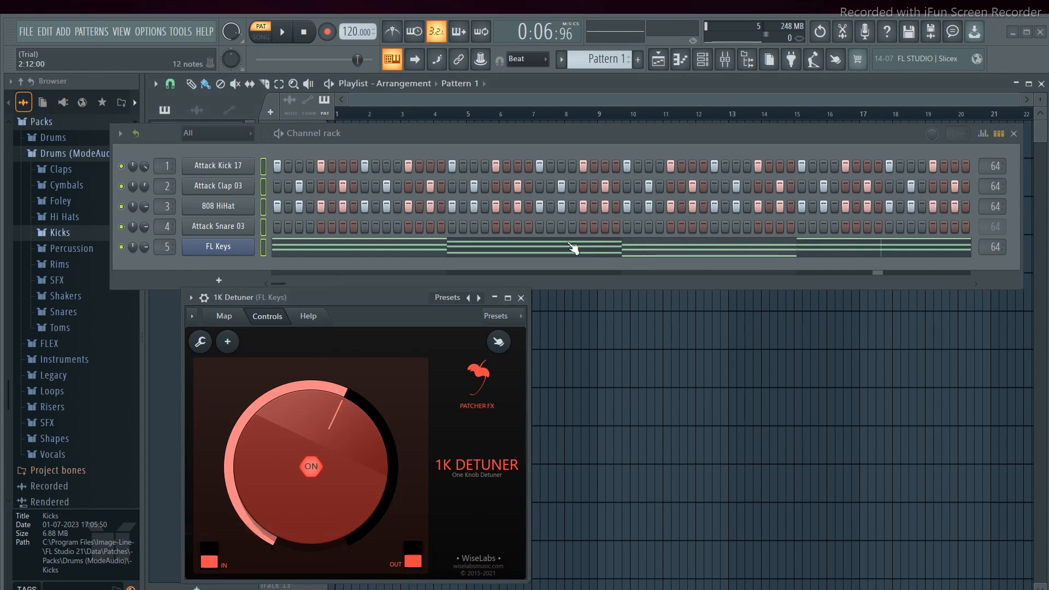
Load a second Patcher in slot 2 of the FL Keys mixer track.
left_click(725, 59)
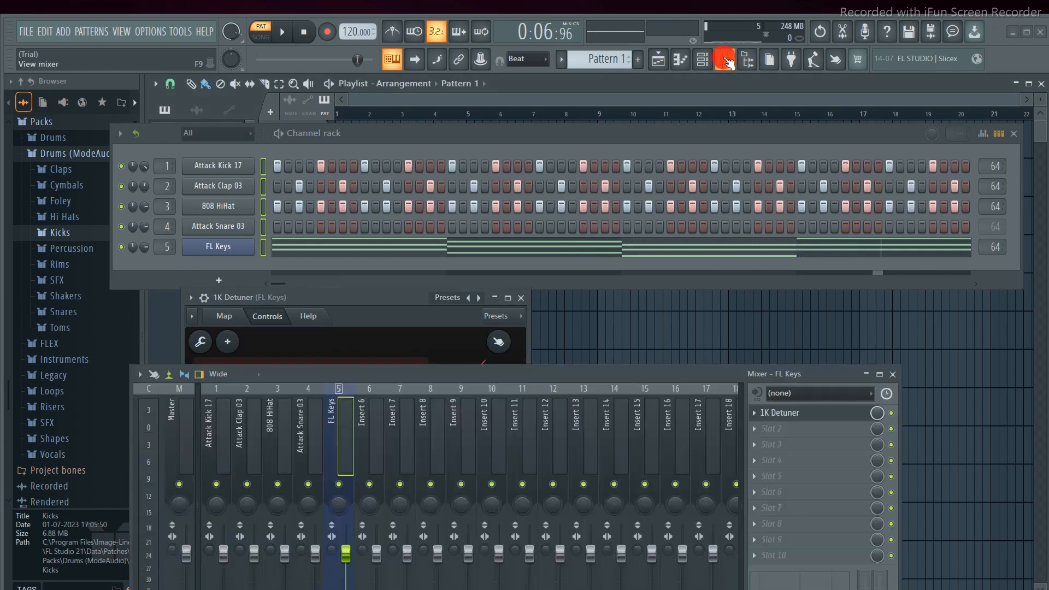
left_click(759, 434)
mouse_move(779, 273)
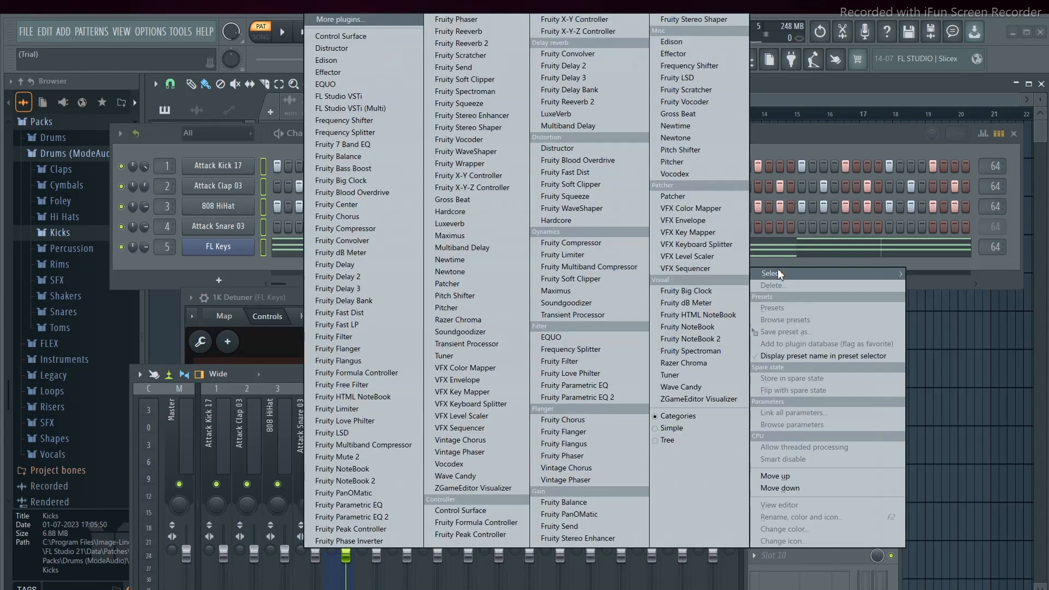
left_click(448, 283)
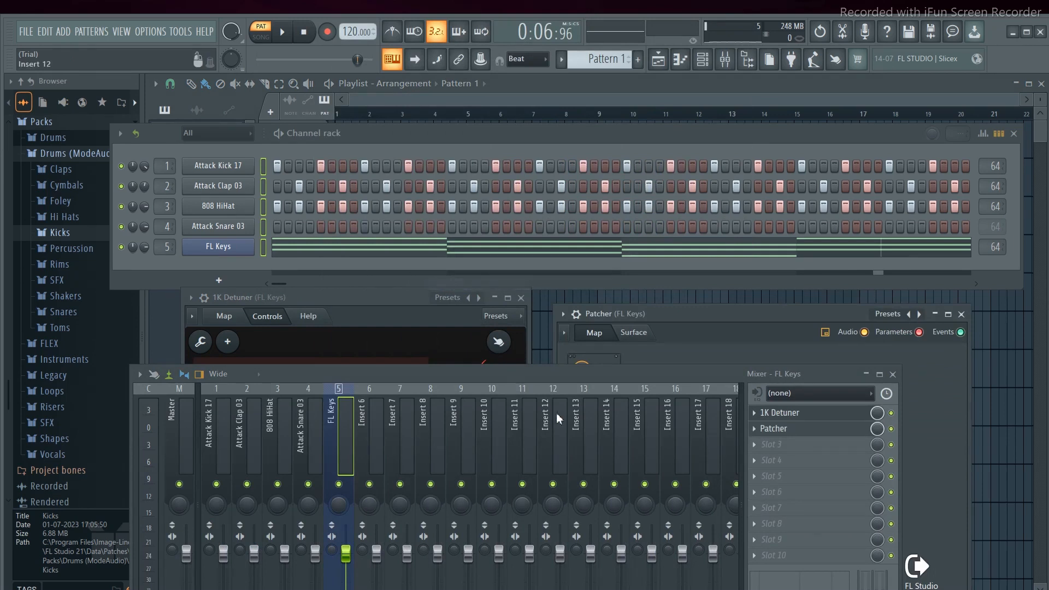
Close the mixer and align the new Patcher window beside the 1K Detuner window.
left_click_drag(620, 381, 524, 452)
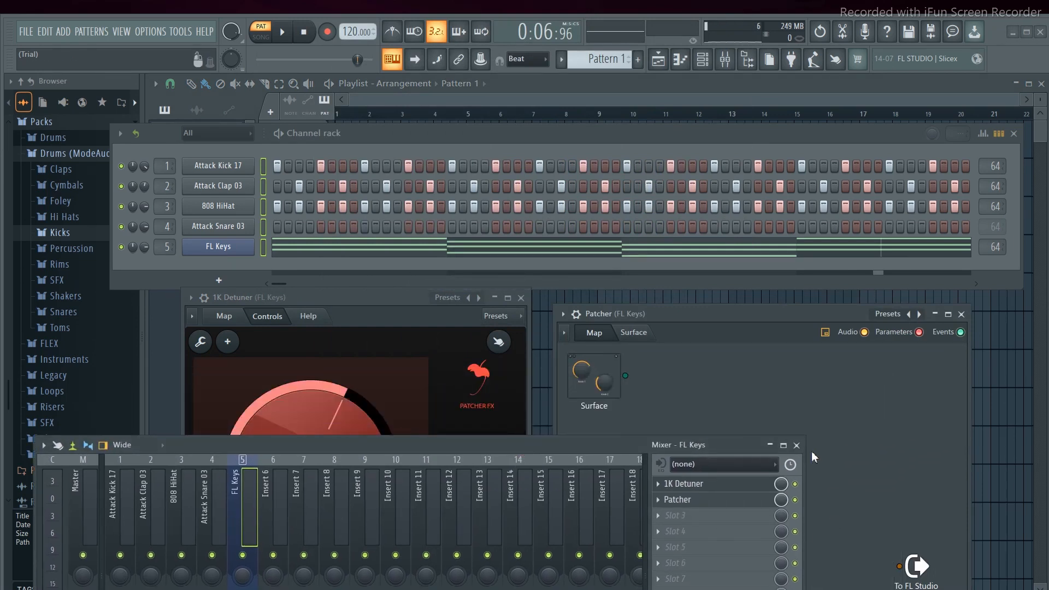
left_click(797, 446)
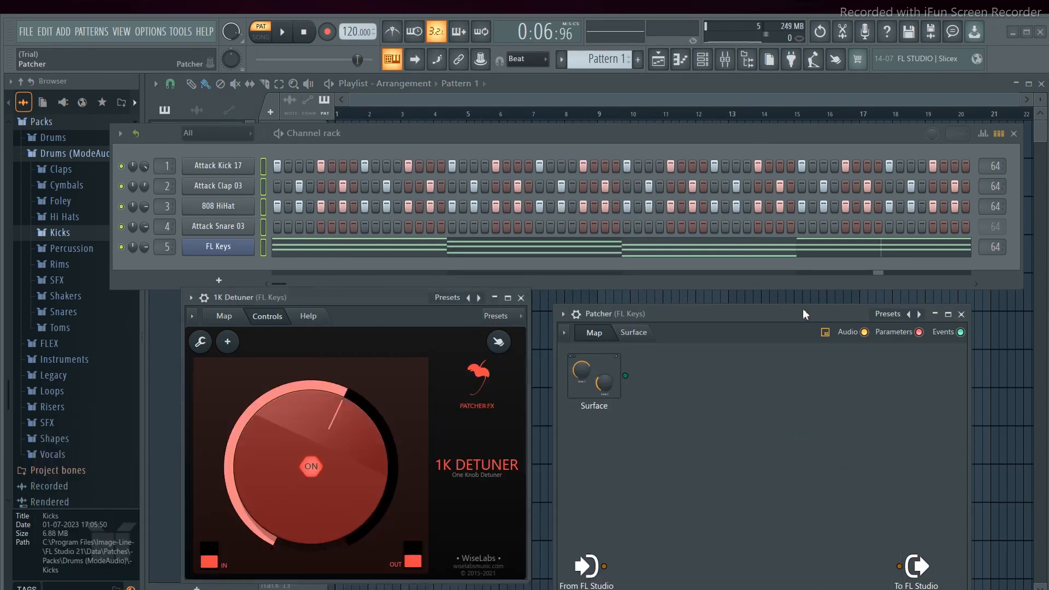
mouse_move(803, 310)
left_mouse_down()
mouse_move(788, 305)
mouse_move(797, 298)
left_mouse_up()
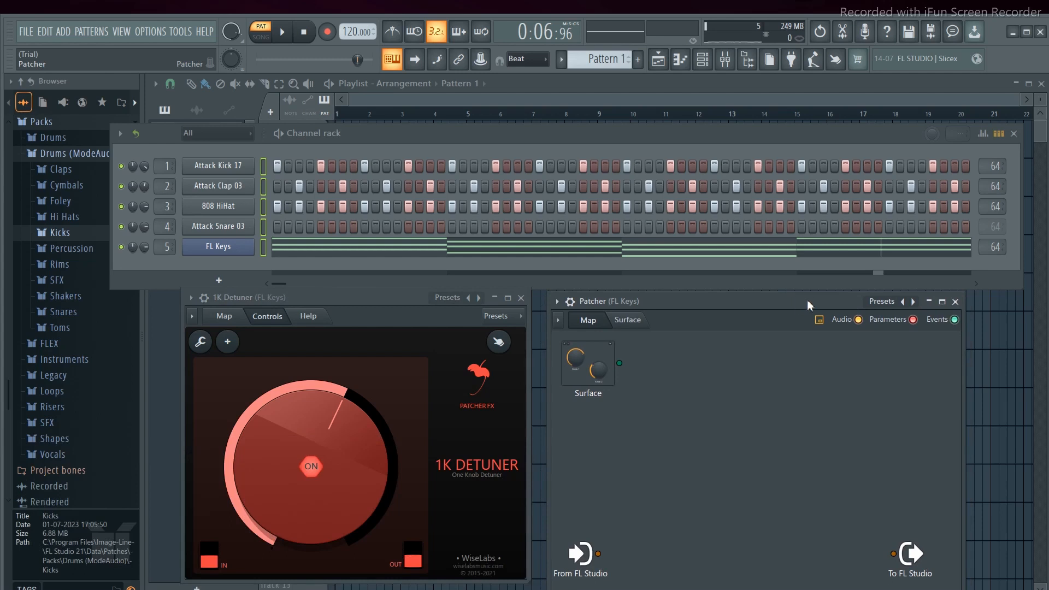
Load the 1K Delay preset in the second Patcher and place its window beside 1K Detuner.
right_click(911, 301)
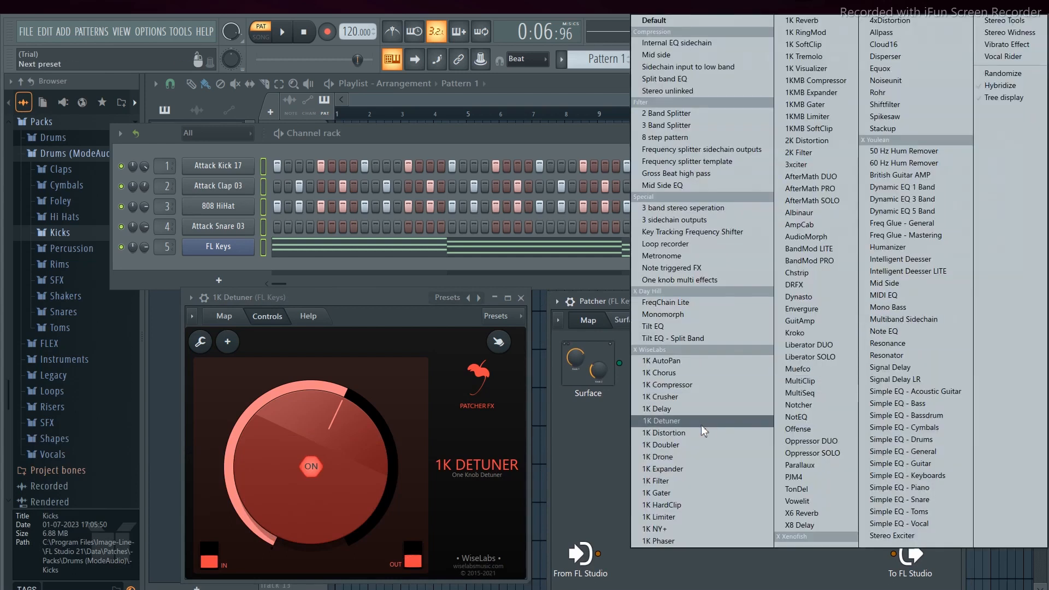
left_click(670, 408)
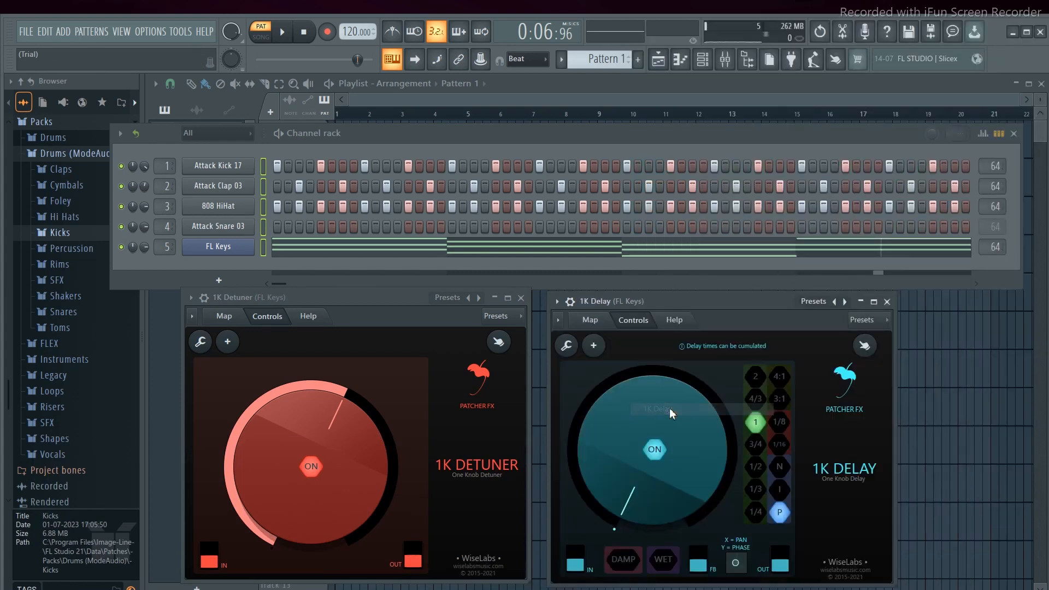
left_click_drag(746, 304, 770, 320)
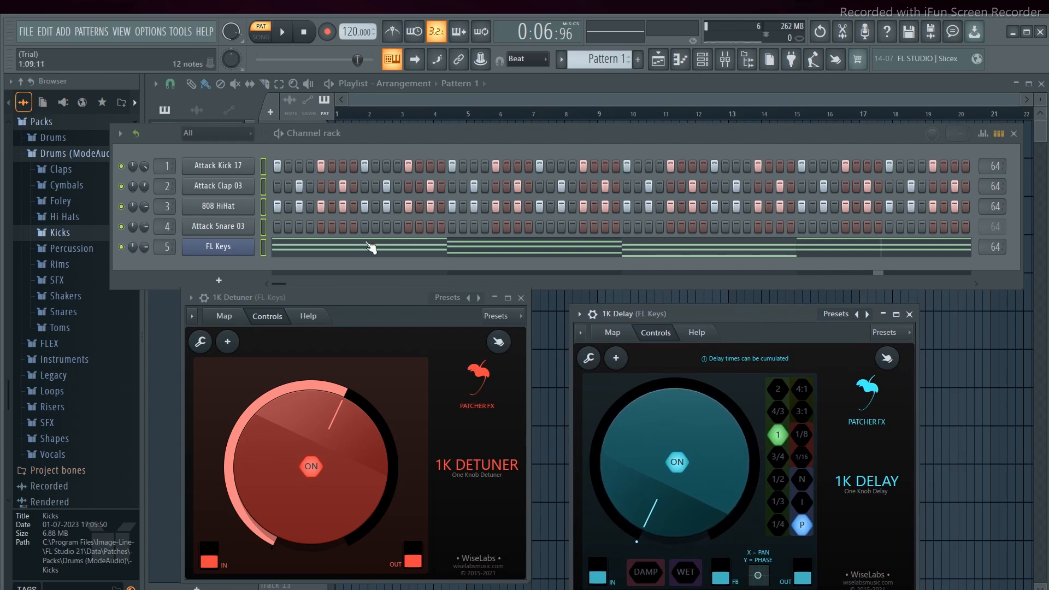
Open the FL Keys piano roll and play its chords from the start, clearing the note selection.
left_click(469, 252)
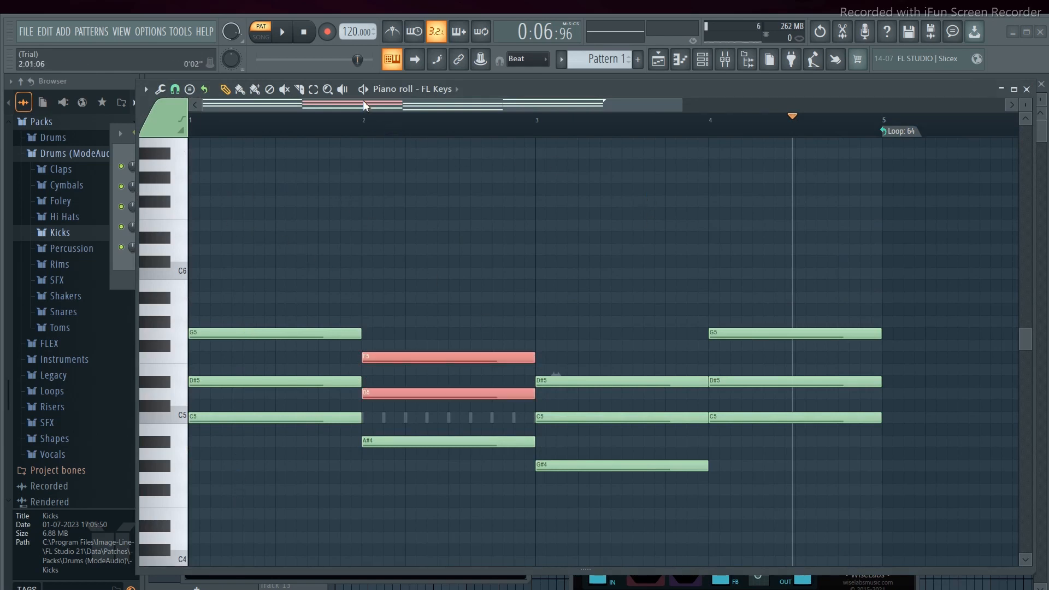
left_click(306, 33)
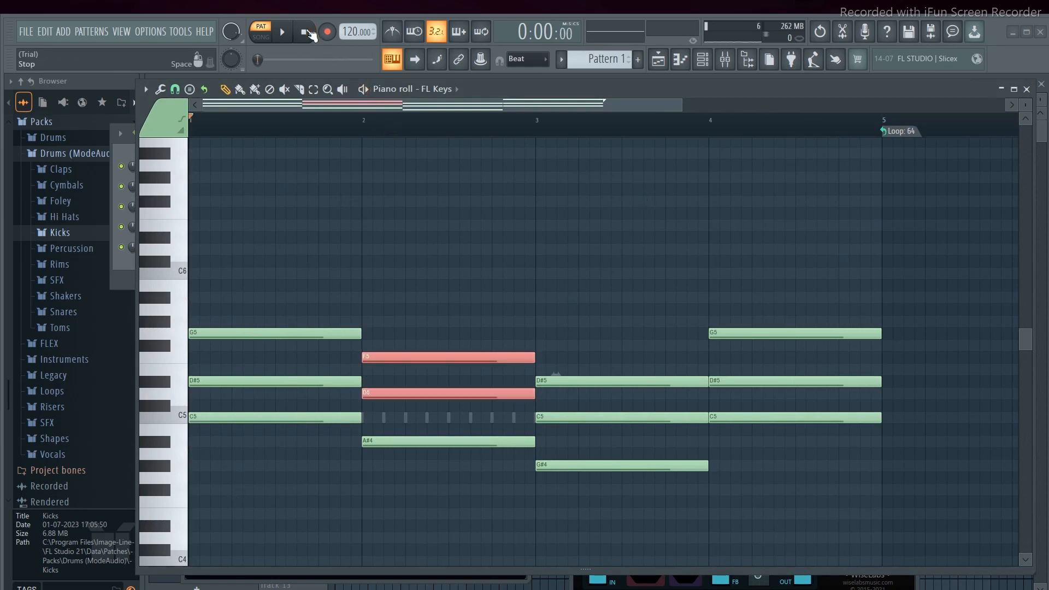
key("space")
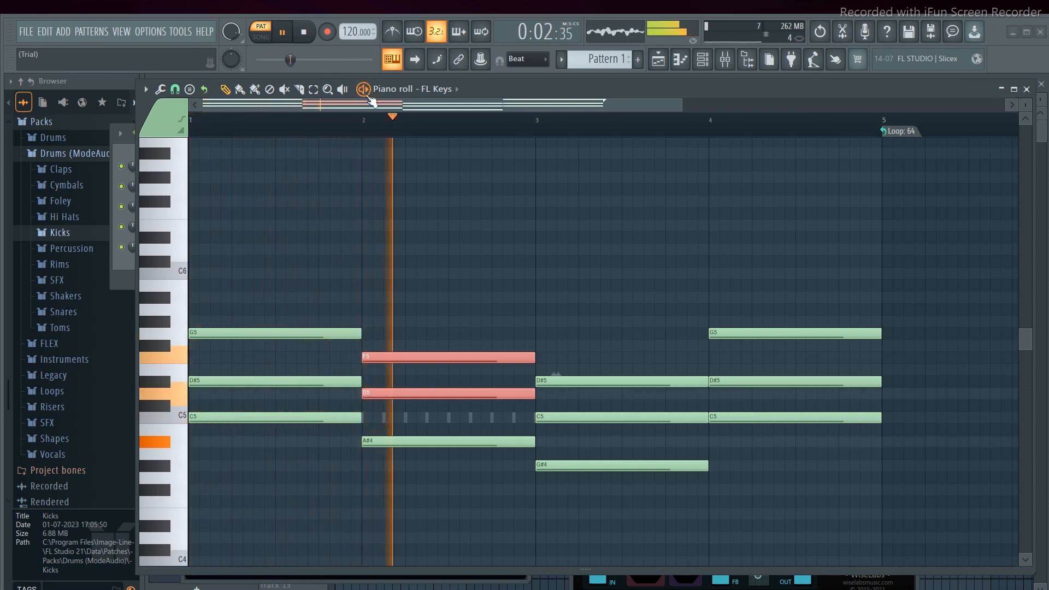
left_click(399, 196)
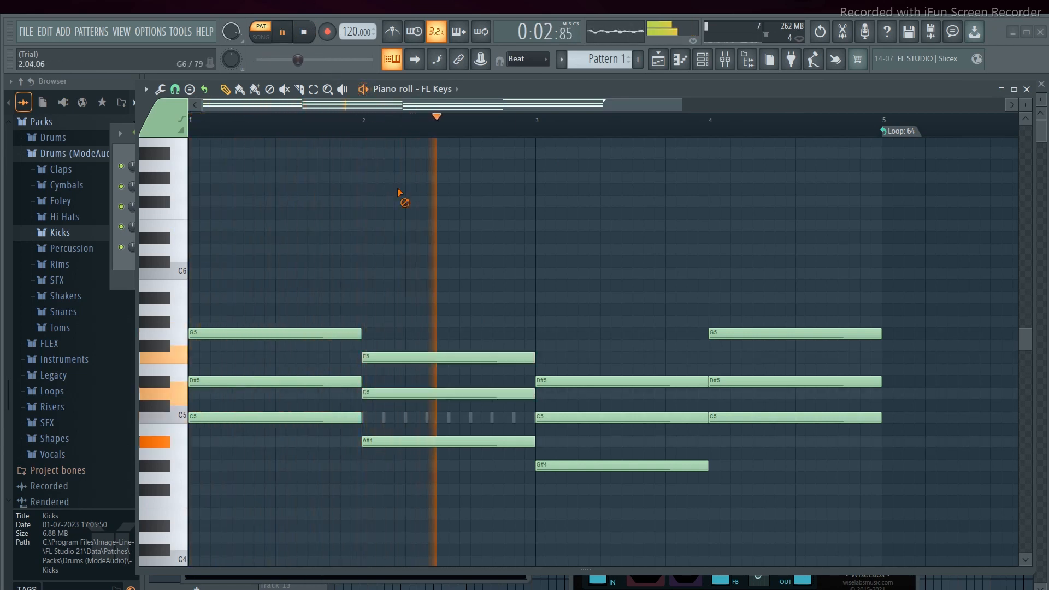
Close the FL Keys piano roll and change the 1K Delay time from 1 to 2.
left_click(365, 91)
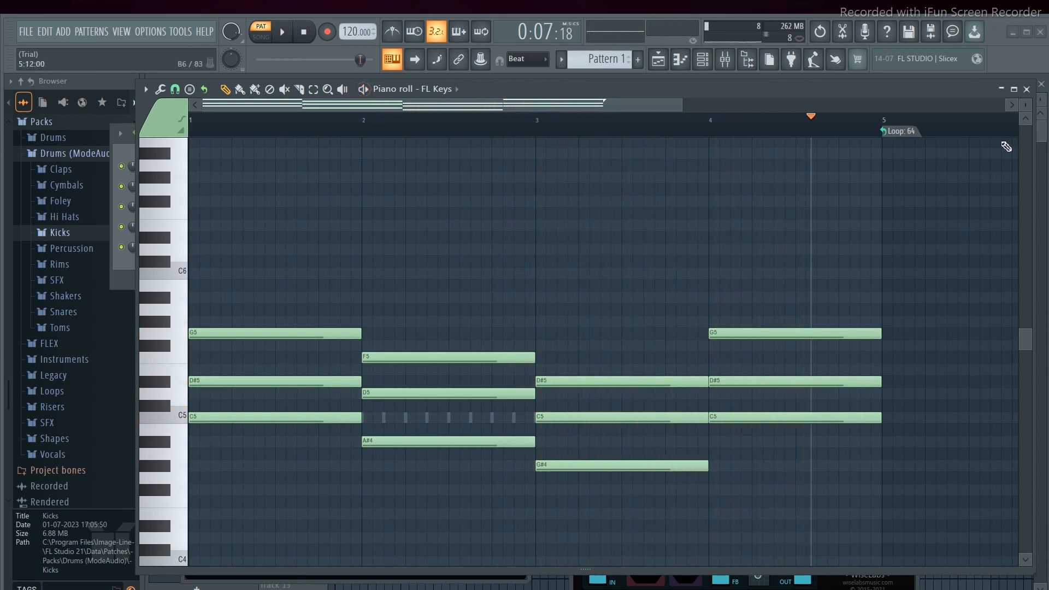
left_click(1026, 89)
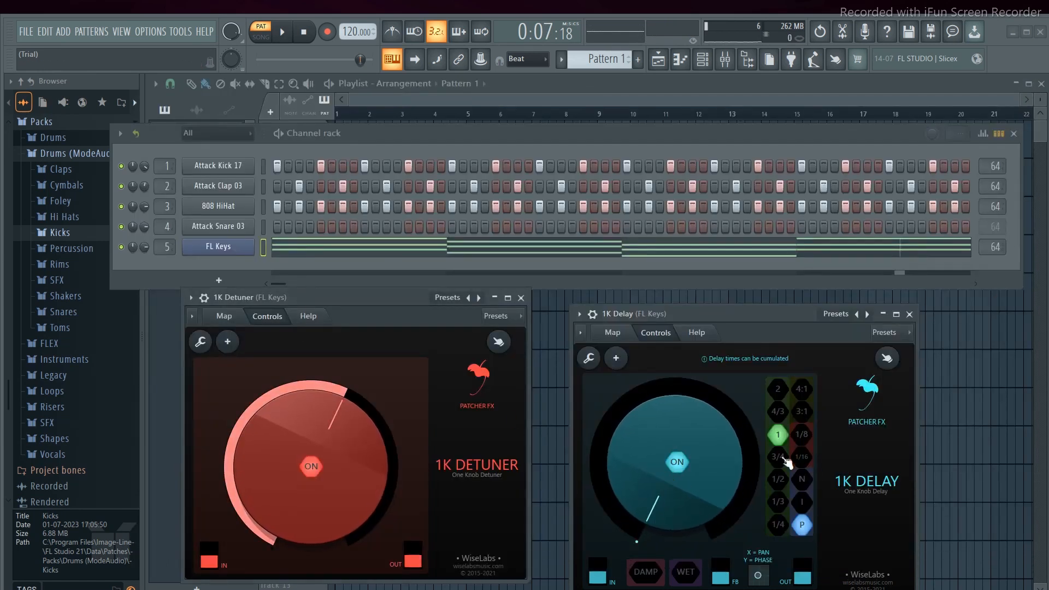
left_click(780, 392)
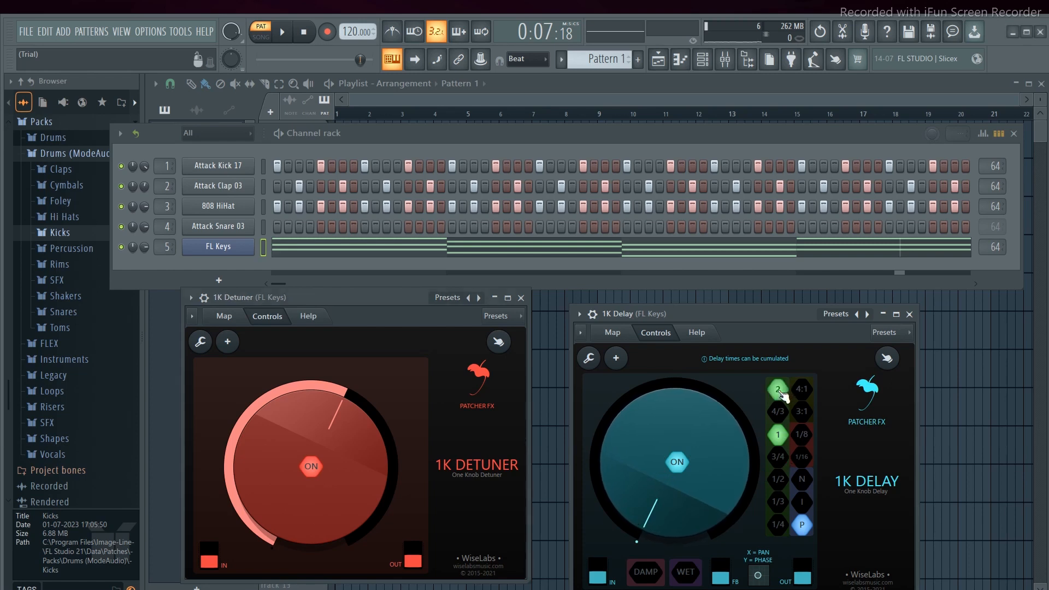
left_click(774, 437)
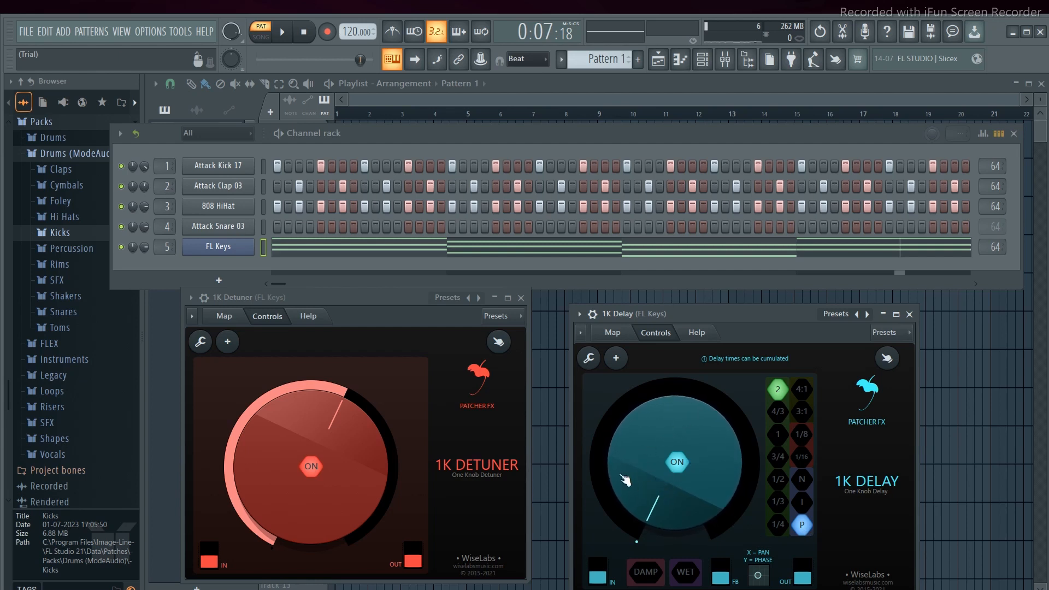
Play the pattern and turn the 1K Delay knob up to a little past its midpoint.
key("space")
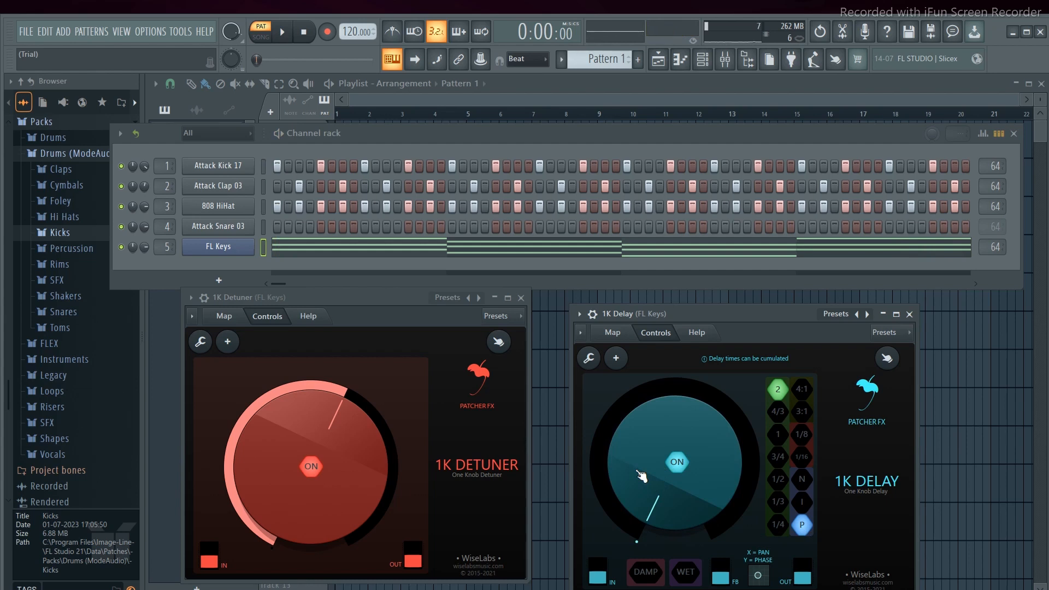
key("space")
left_click_drag(642, 477, 642, 397)
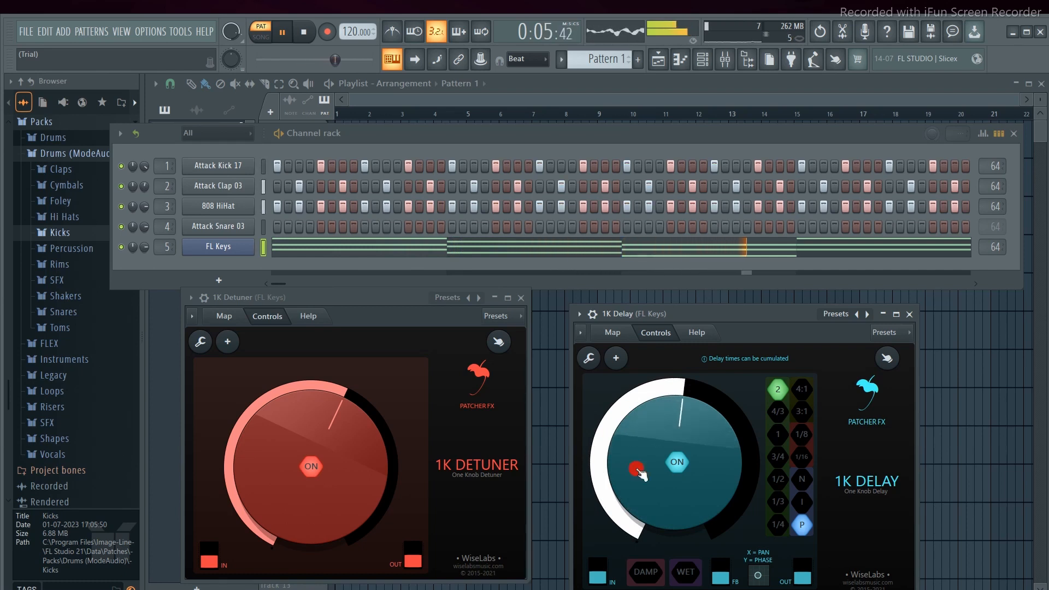
scroll(641, 474, "up", 3)
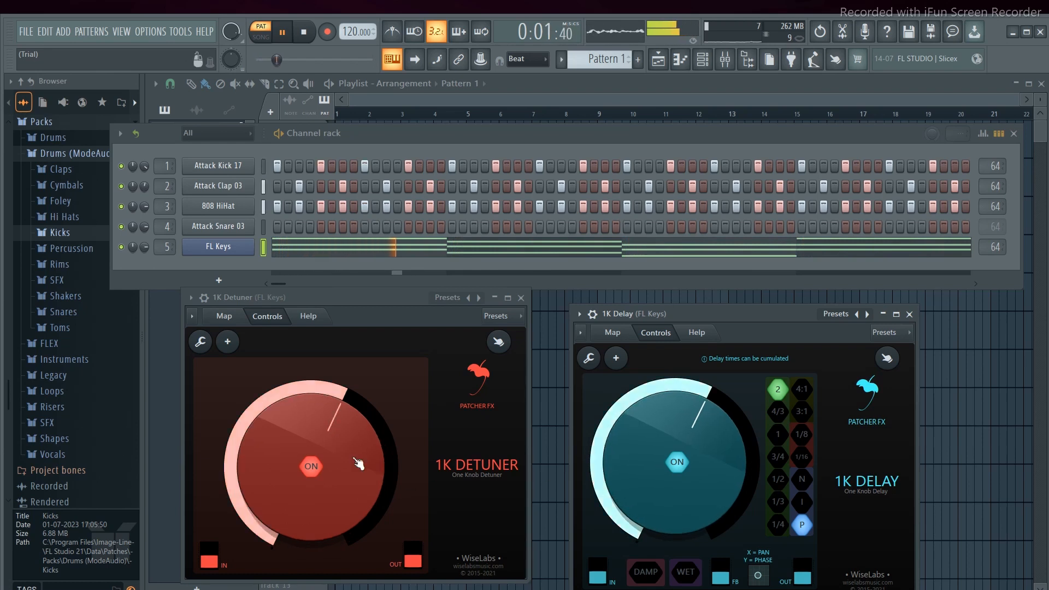
Lower the 1K Detuner knob to just past its midpoint and raise the 1K Delay knob to about three quarters during playback.
left_click_drag(359, 464, 359, 472)
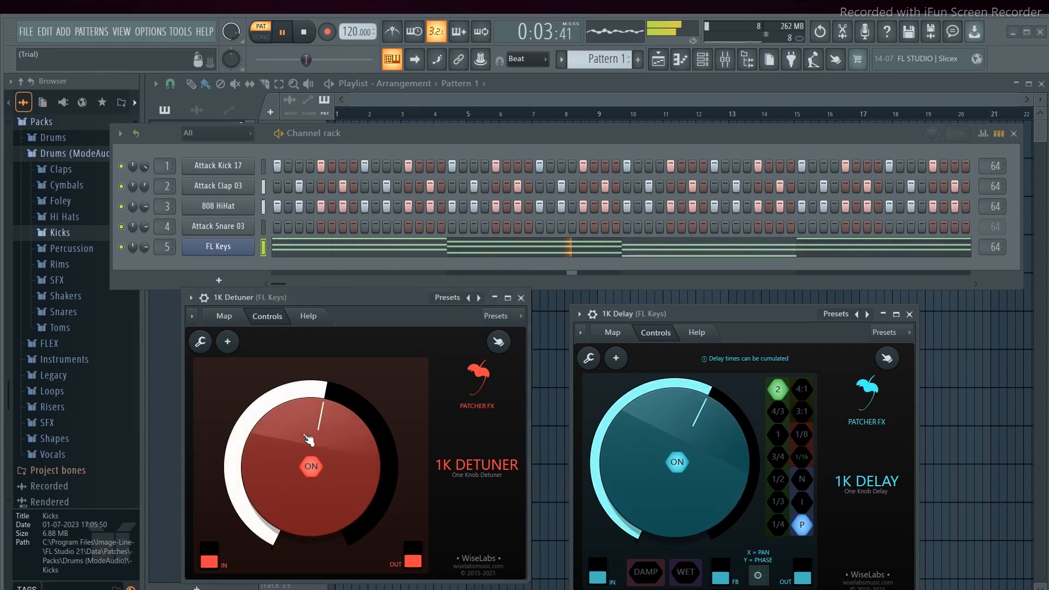
left_click_drag(640, 466, 639, 440)
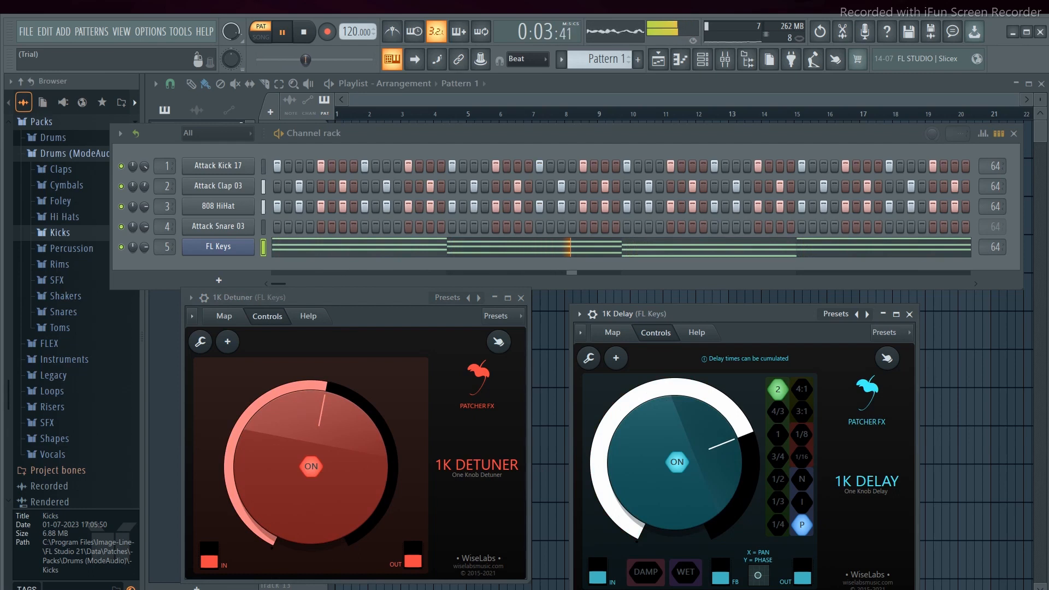
left_click_drag(626, 445, 626, 449)
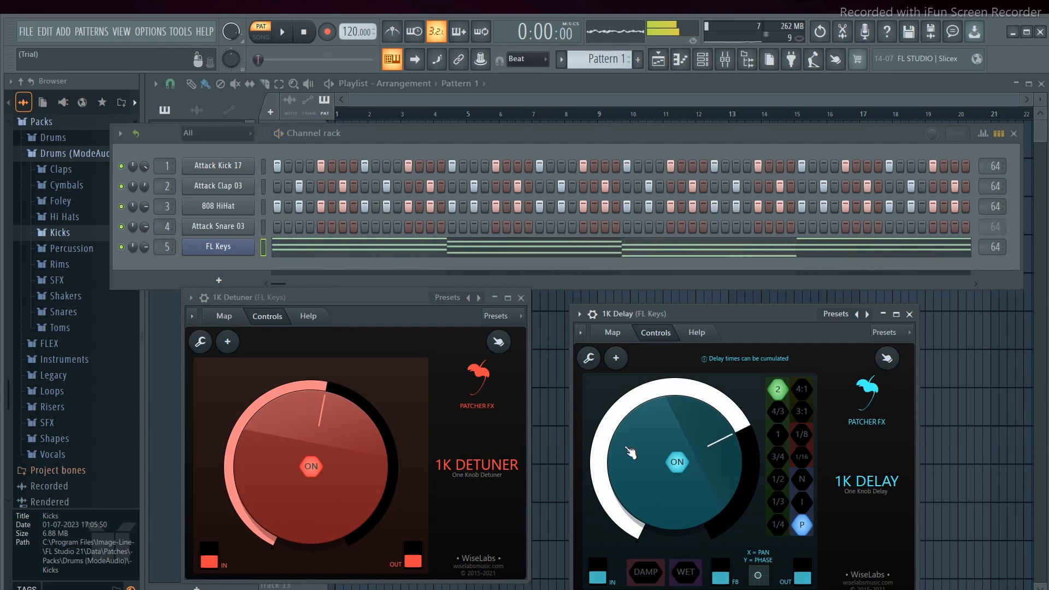
key("space")
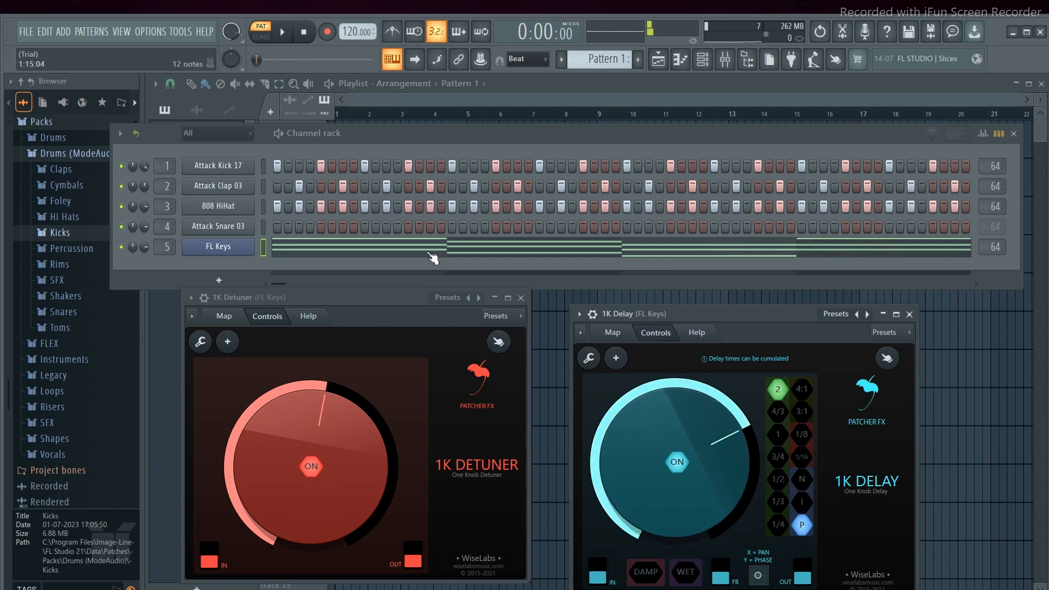
Set the 1K Delay time to 4/3 and raise its knob slightly while auditioning the pattern.
key("space")
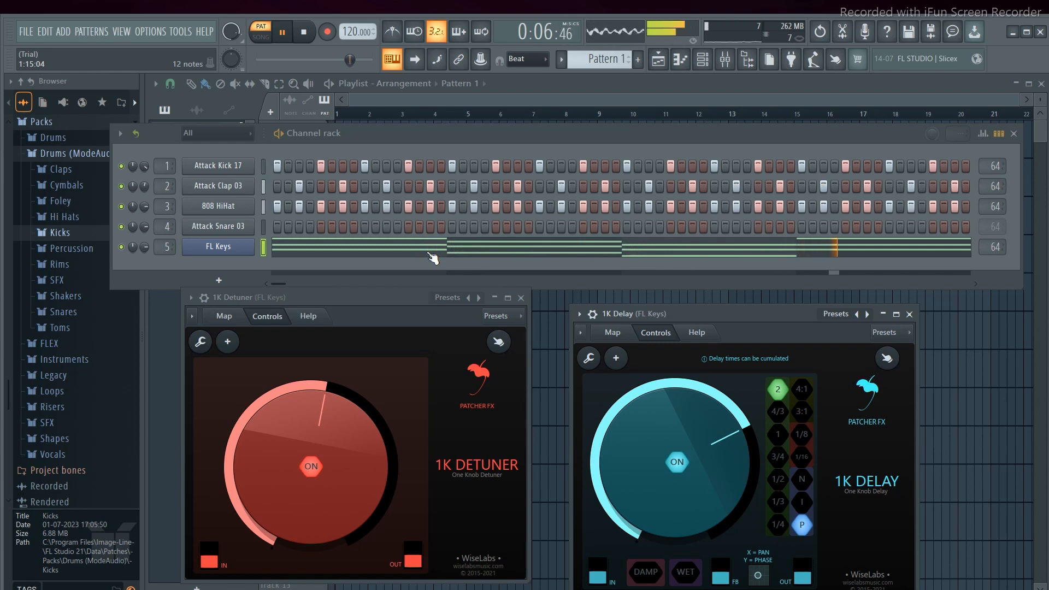
key("space")
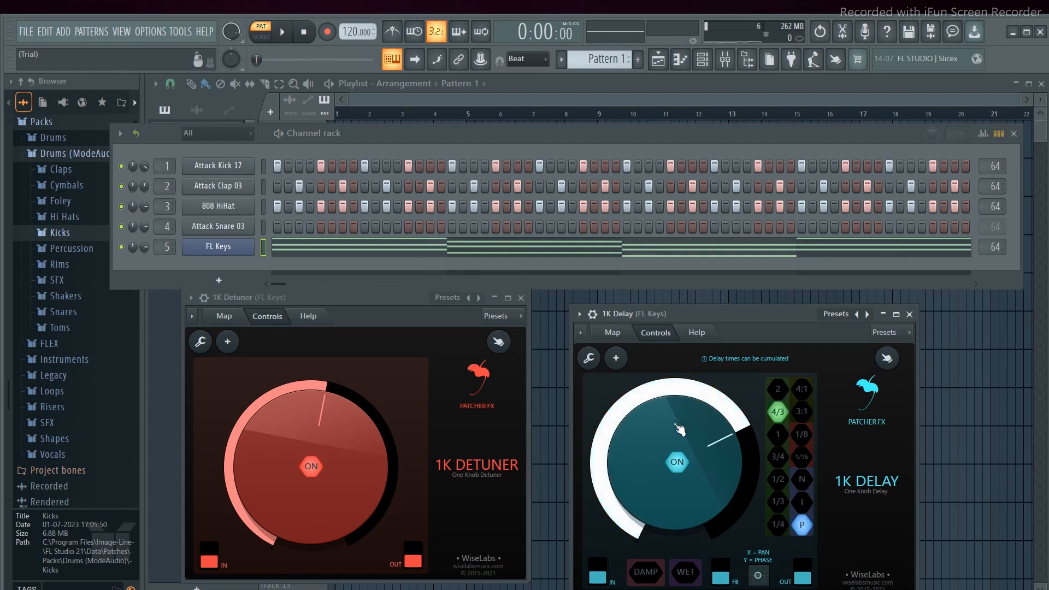
key("space")
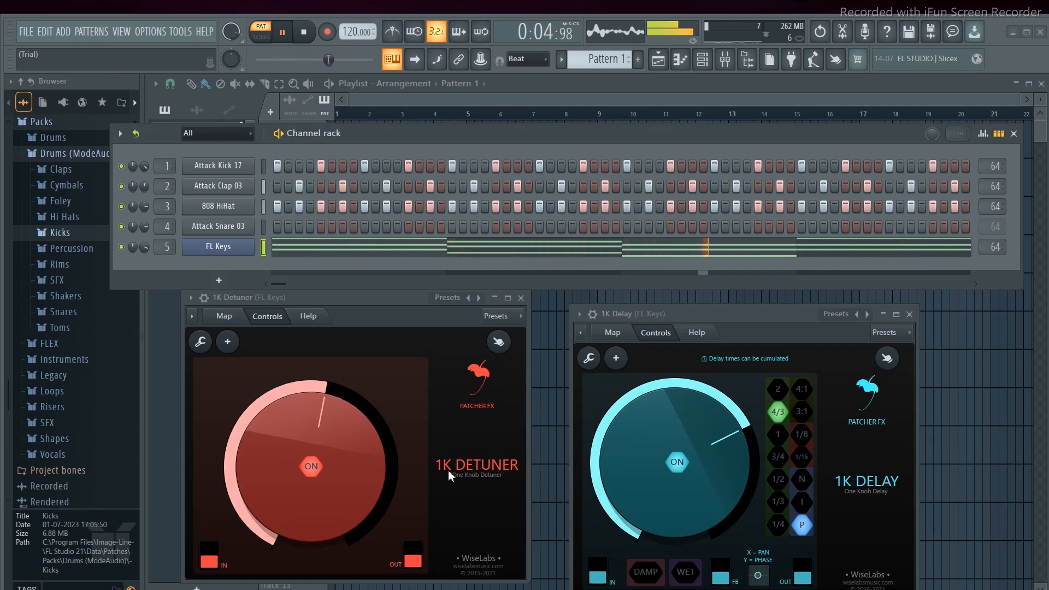
left_click_drag(677, 449, 677, 441)
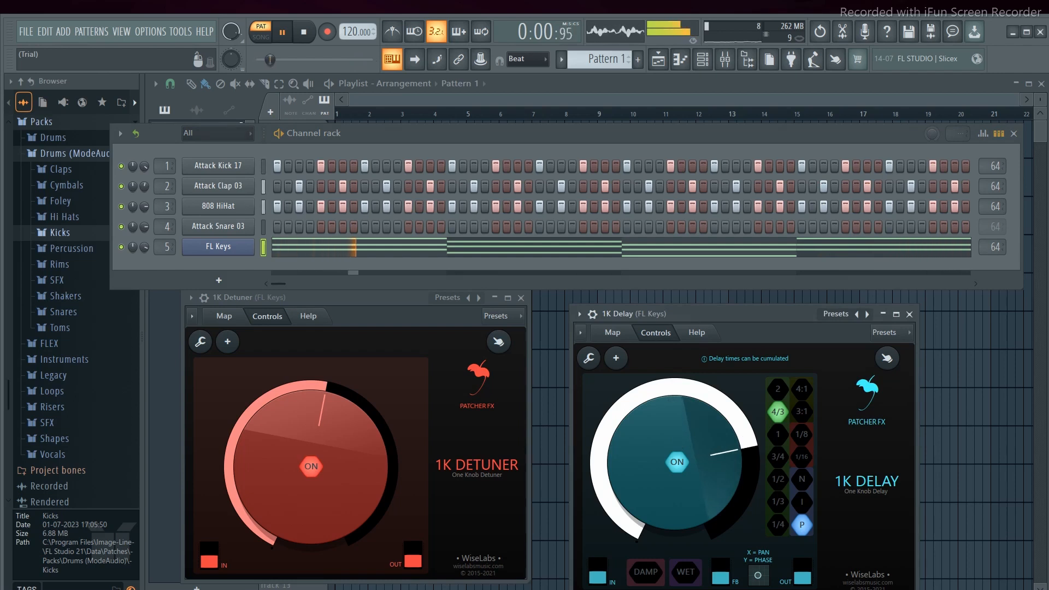
key("space")
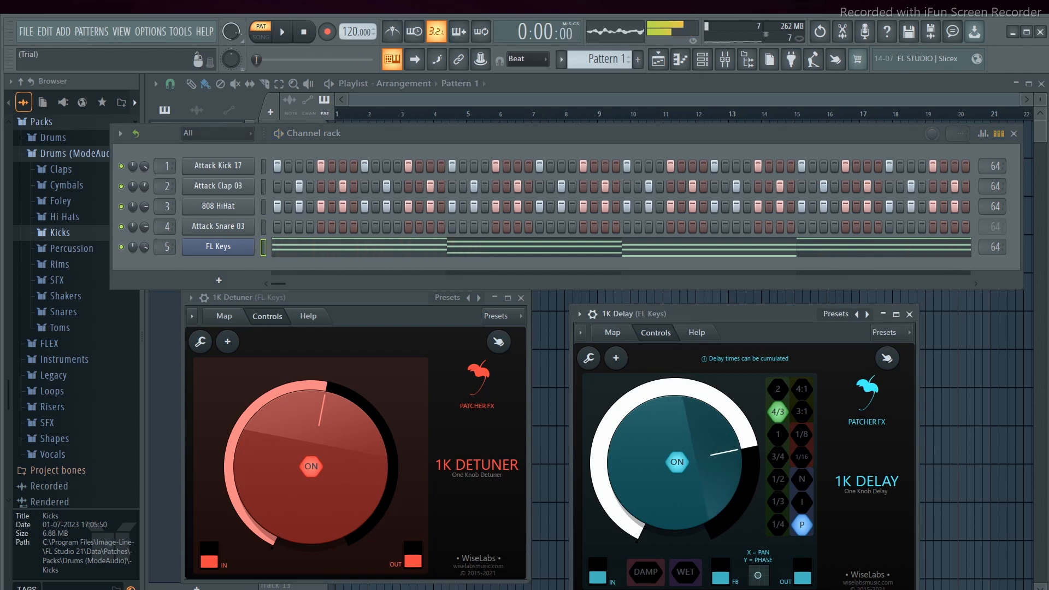
Toggle 1K Delay off and back on, and play the pattern to hear the effect.
left_click(677, 463)
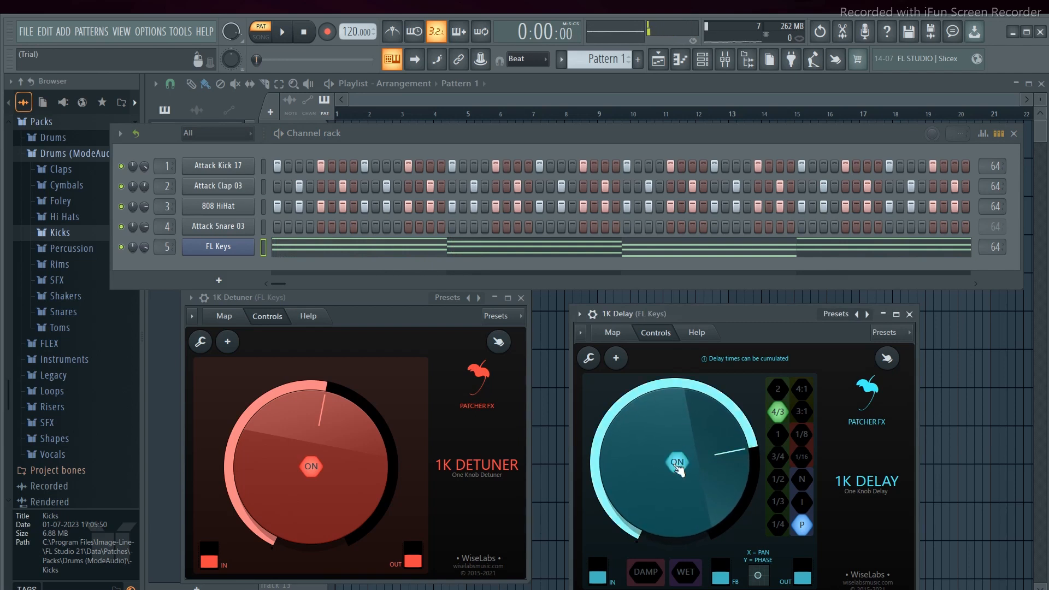
left_click(677, 463)
key("space")
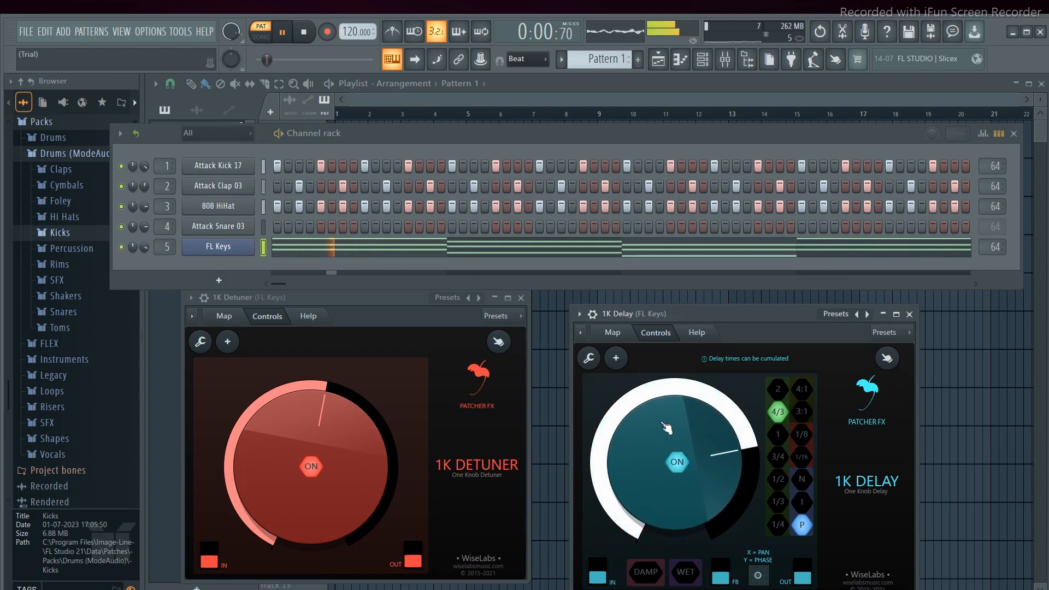
Set the 1K Delay time to 1 and adjust the FL Keys channel volume to 78% while the pattern plays.
key("space")
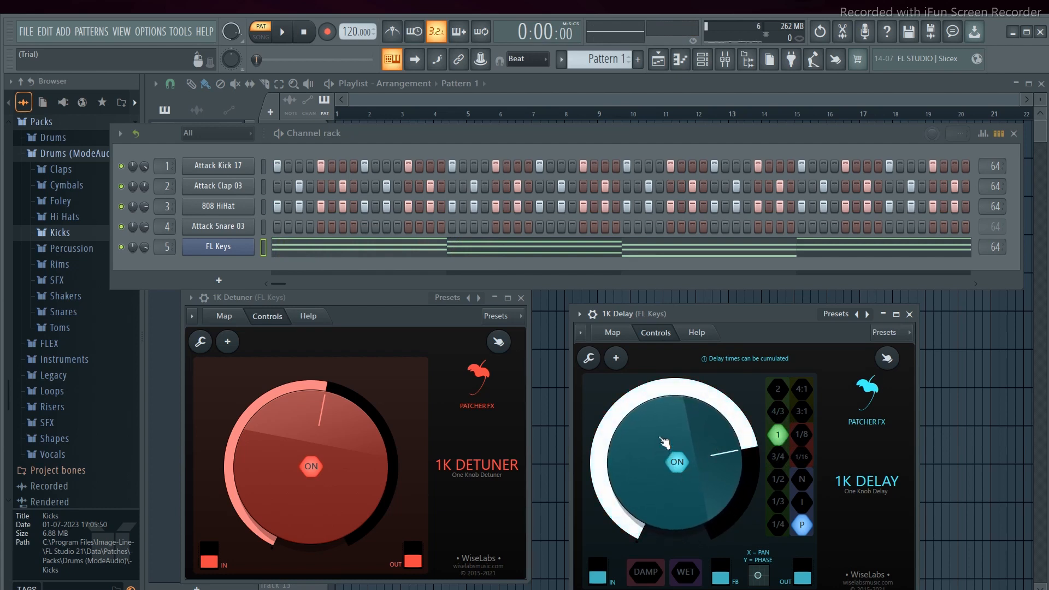
key("space")
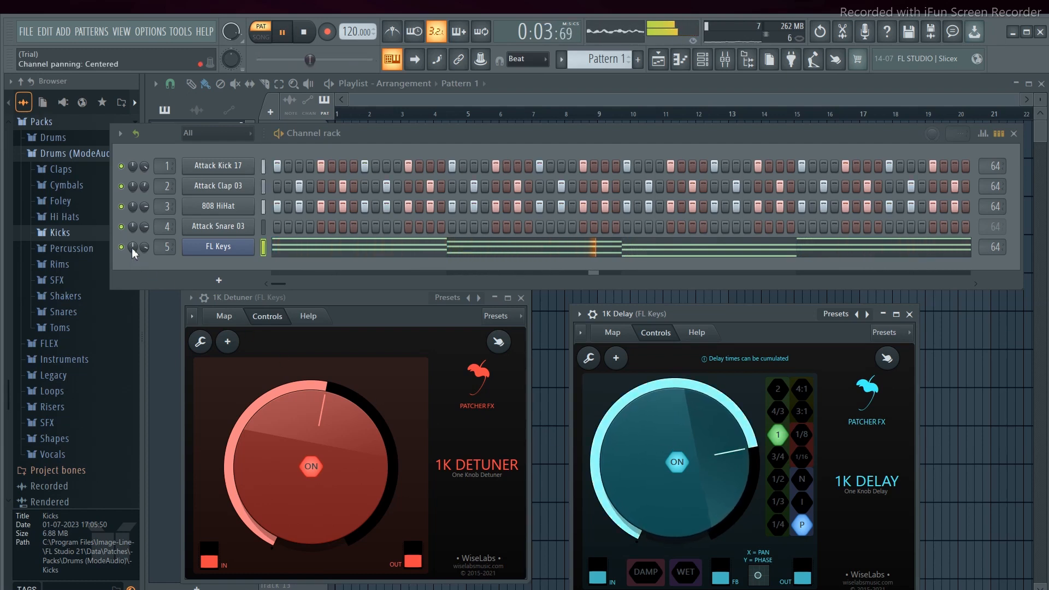
left_click_drag(145, 251, 145, 259)
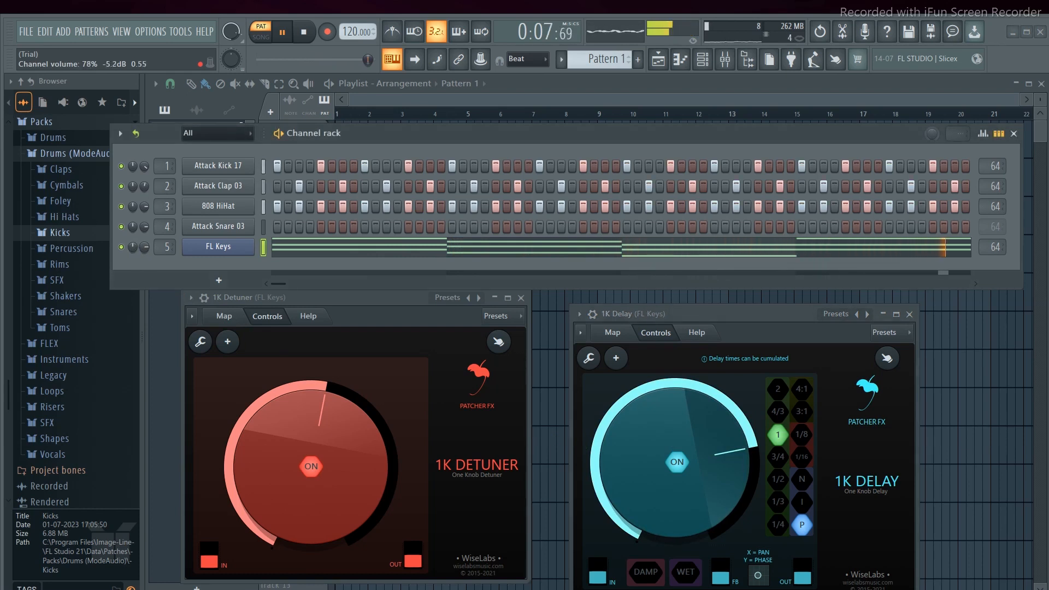
Stop playback, examine the FL Keys chords in the piano roll, and close it.
key("space")
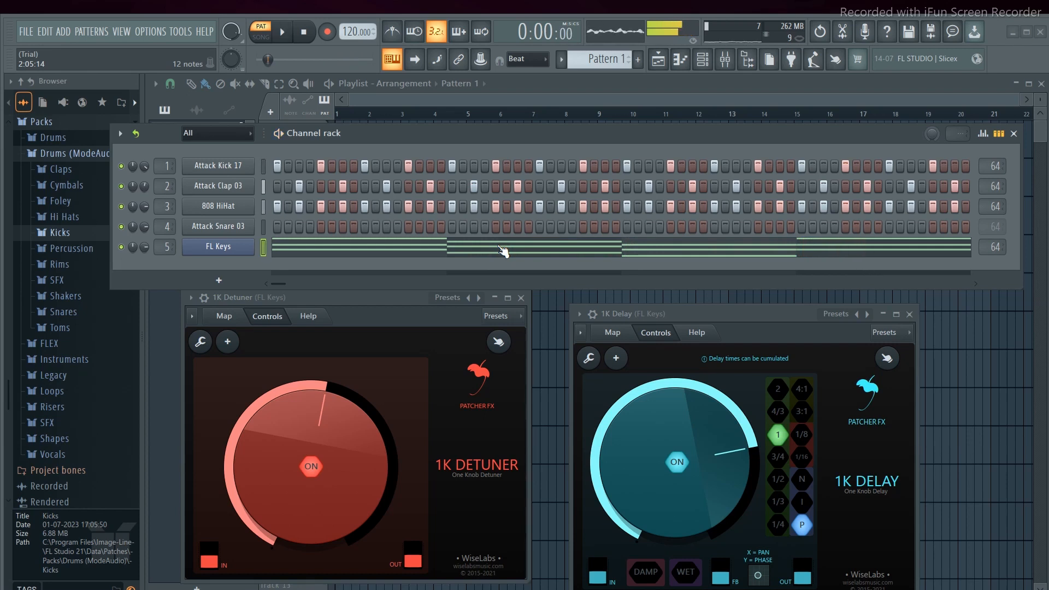
key("space")
left_click(557, 253)
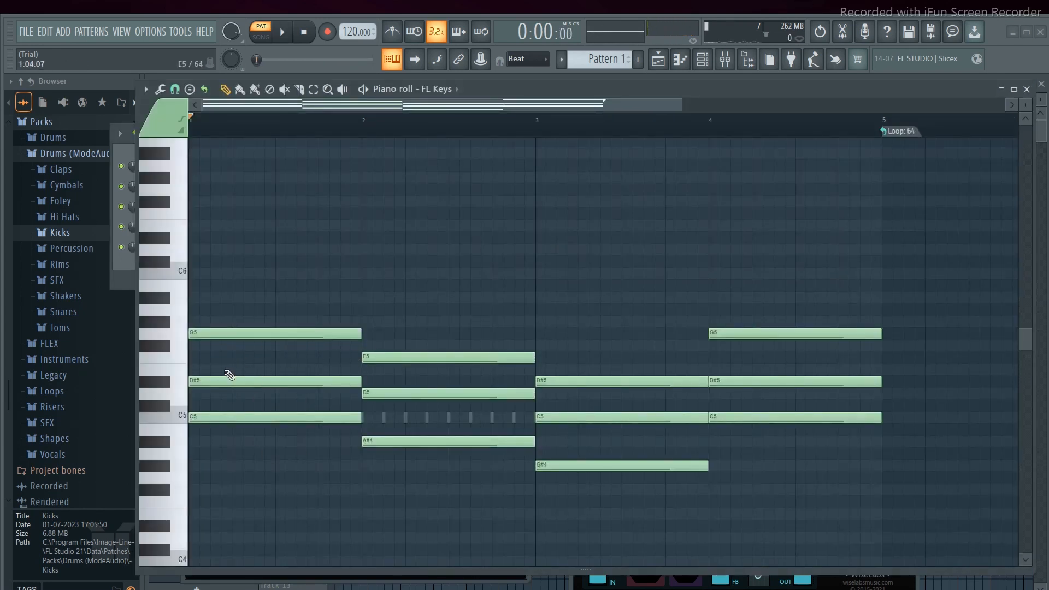
left_click(1027, 89)
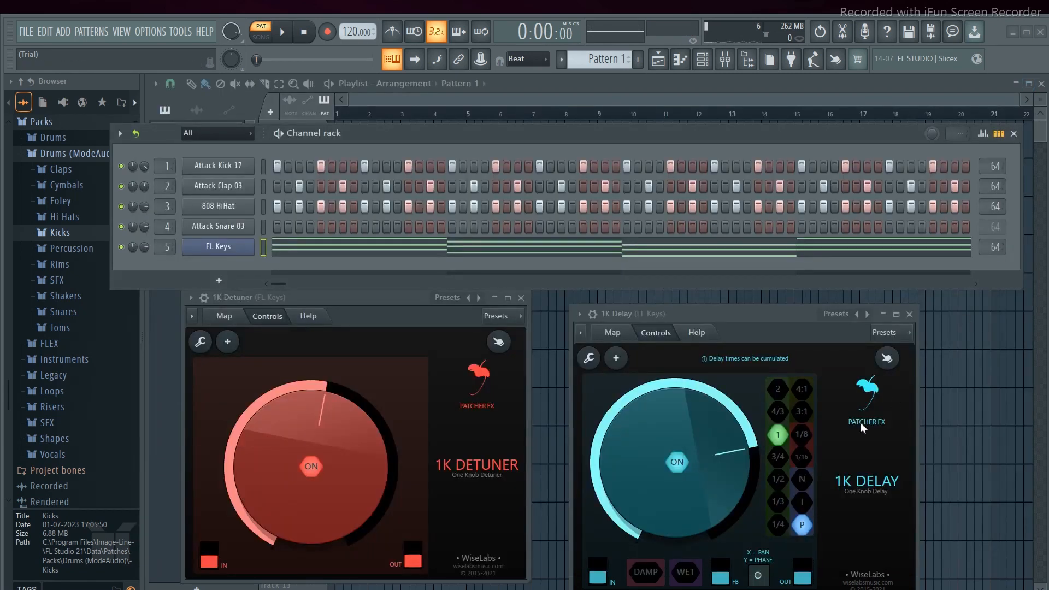
Set the 1K Delay time to 3/4 and lower its knob slightly while auditioning the pattern.
left_click(777, 436)
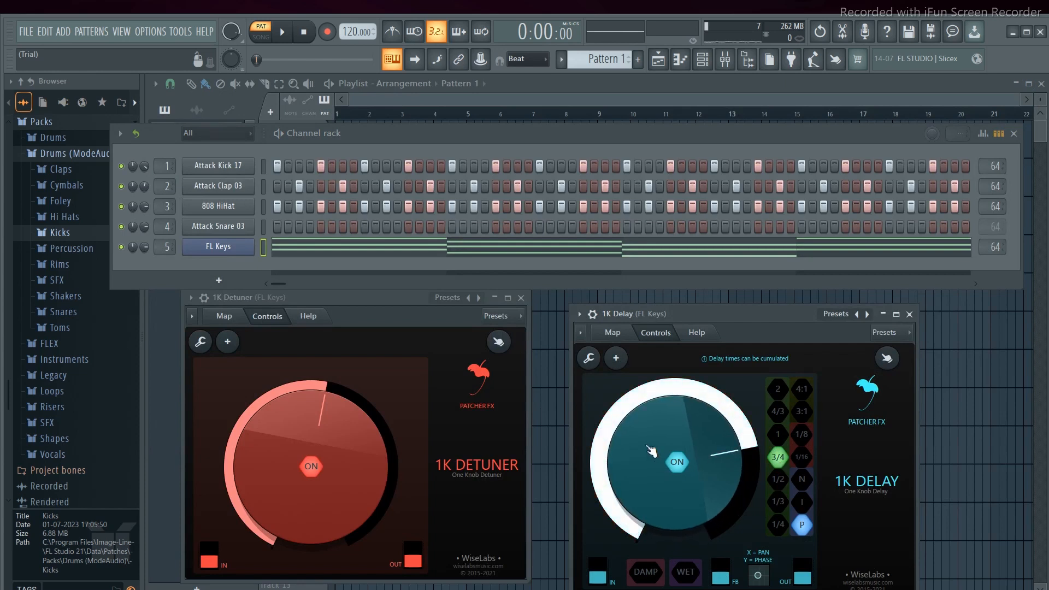
key("space")
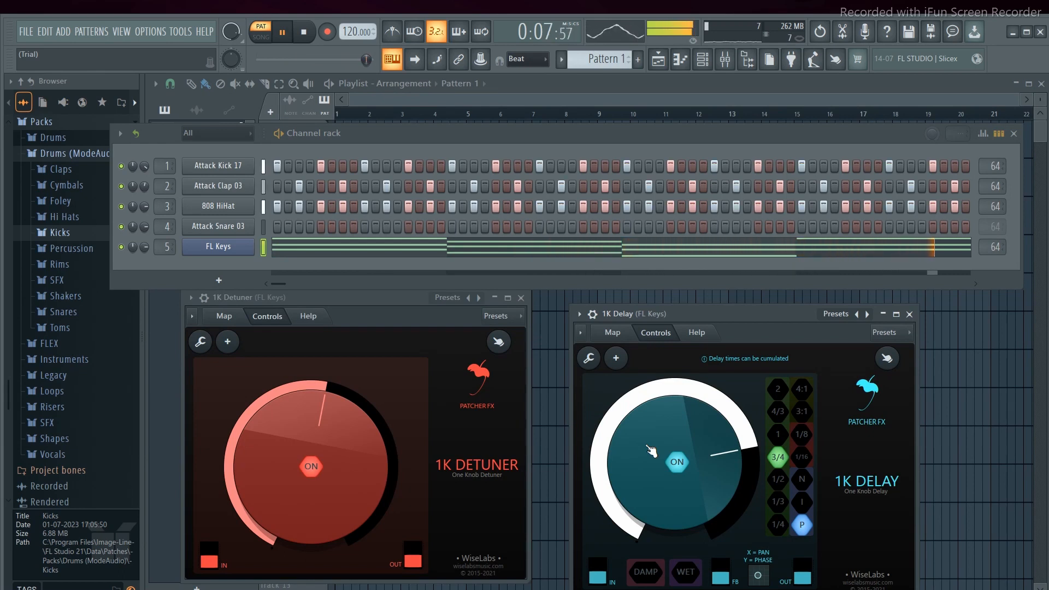
left_click_drag(655, 449, 658, 448)
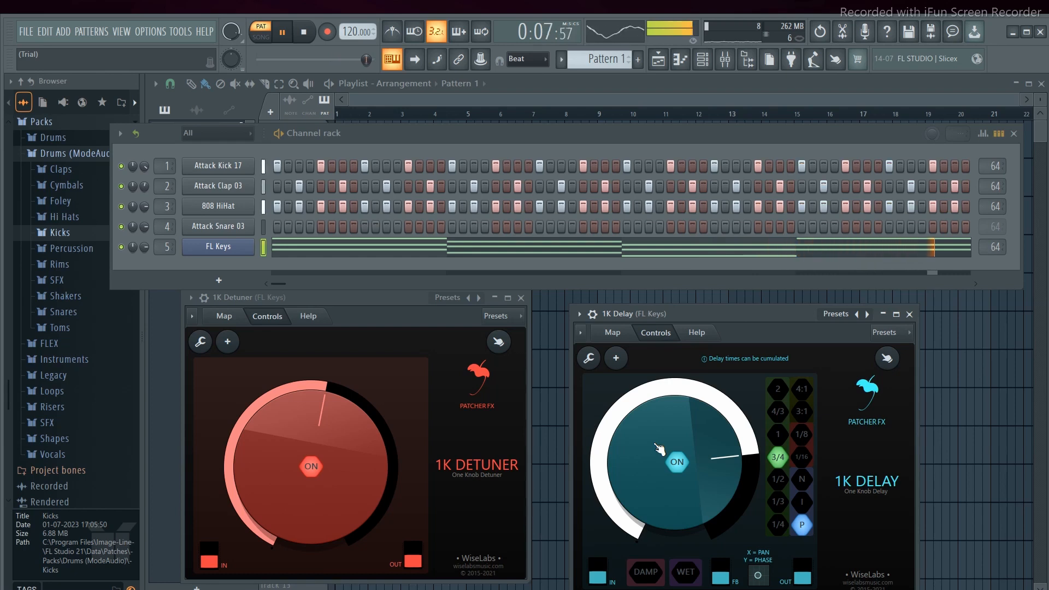
key("space")
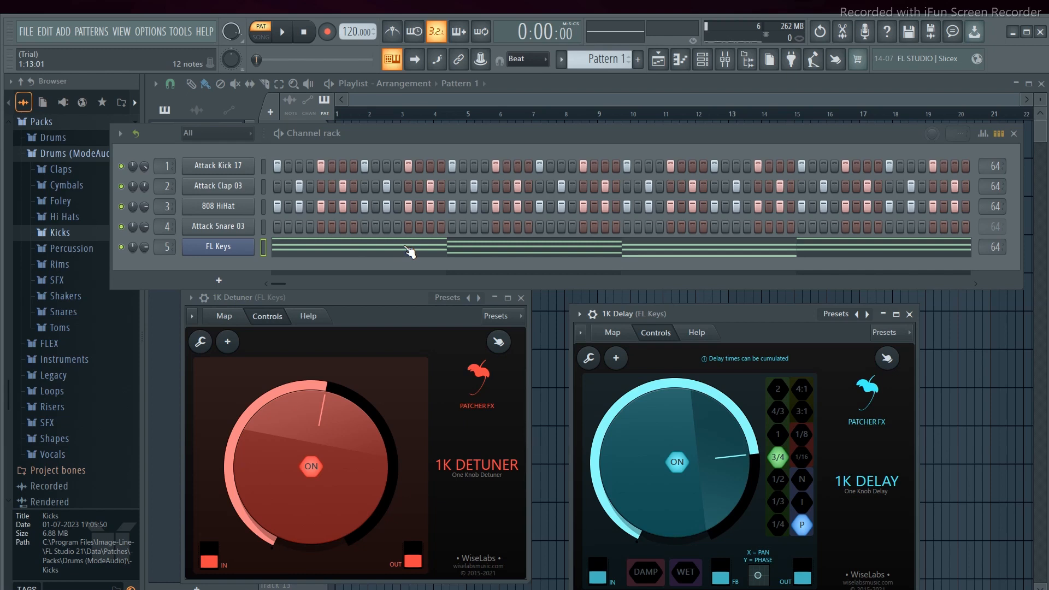
Check the FL Keys chords in the piano roll, close it, and lower the 1K Delay knob to about 70%, auditioning the pattern.
left_click(410, 251)
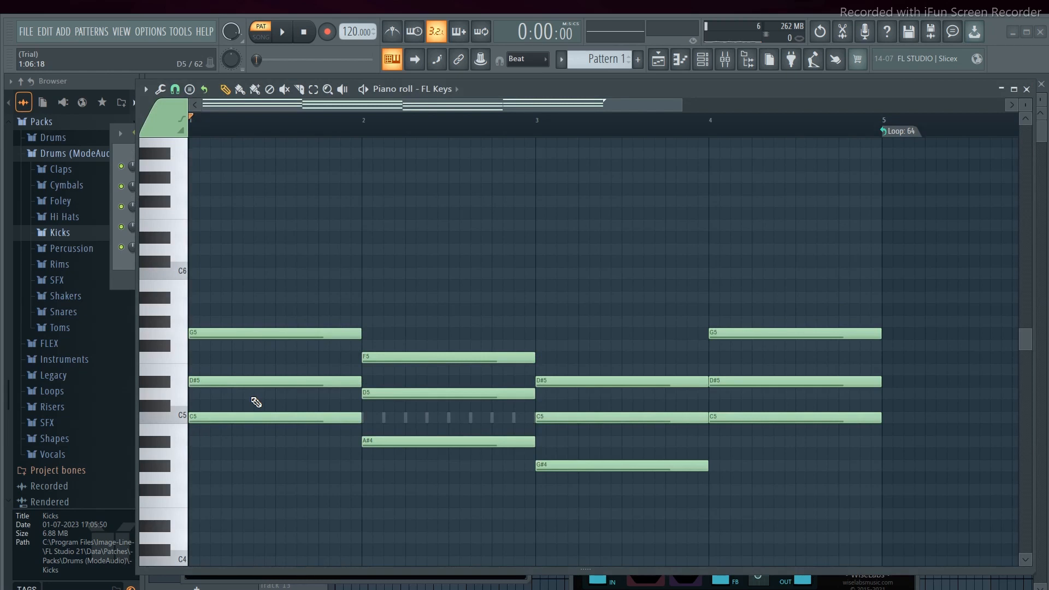
left_click(1027, 89)
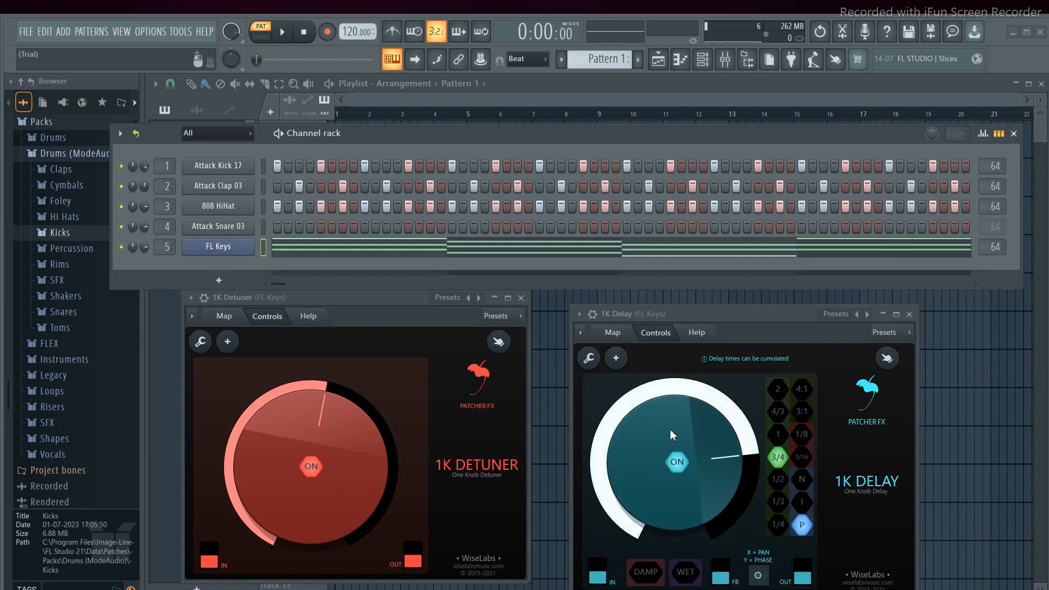
mouse_move(668, 430)
left_mouse_down()
mouse_move(669, 419)
mouse_move(668, 433)
left_mouse_up()
key("space")
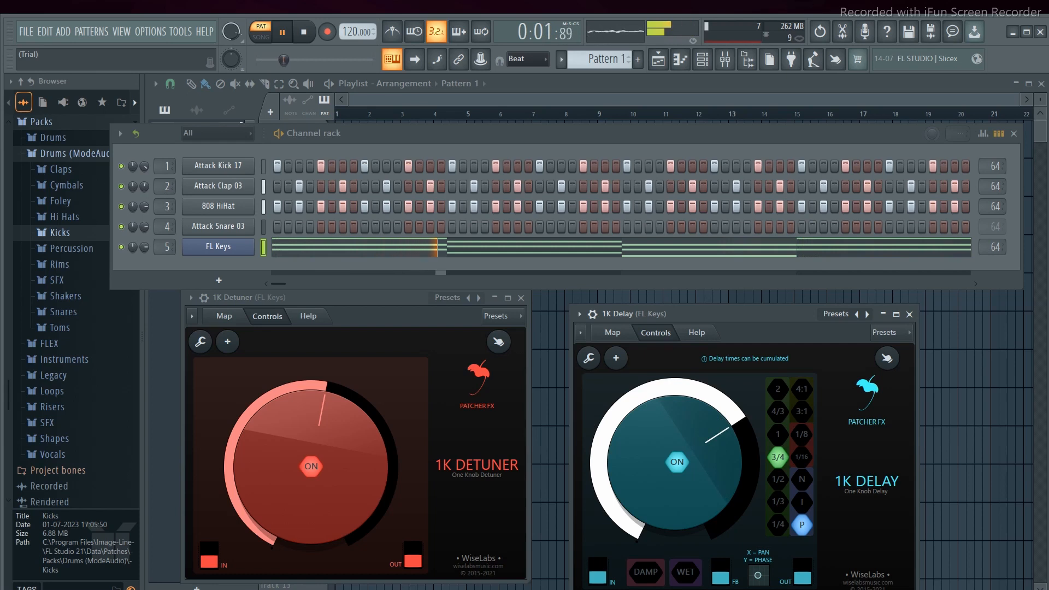
key("space")
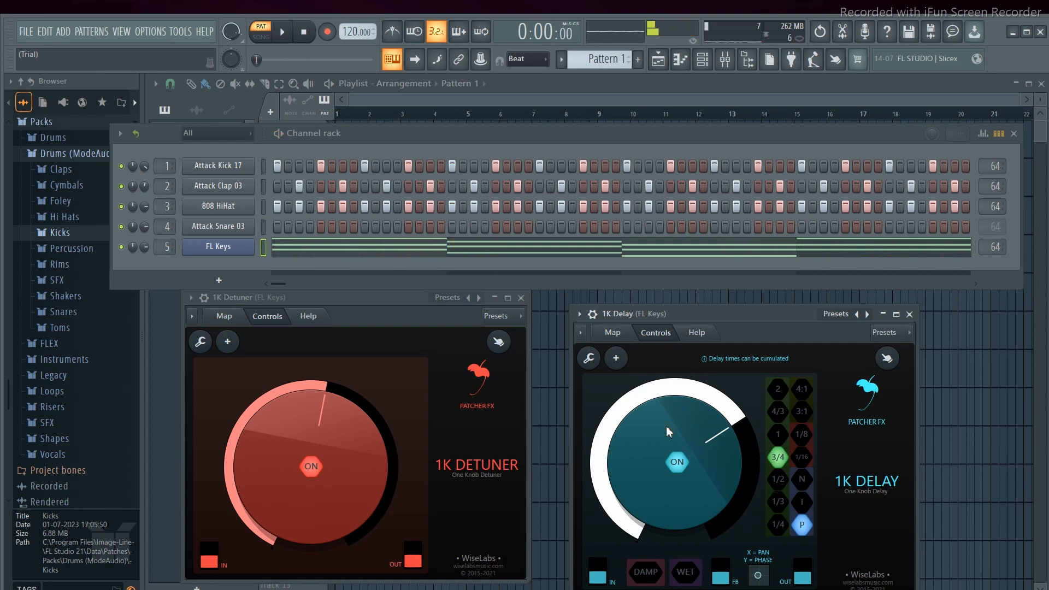
Switch off both 1K Detuner and 1K Delay and play the pattern without the effects.
left_click(309, 468)
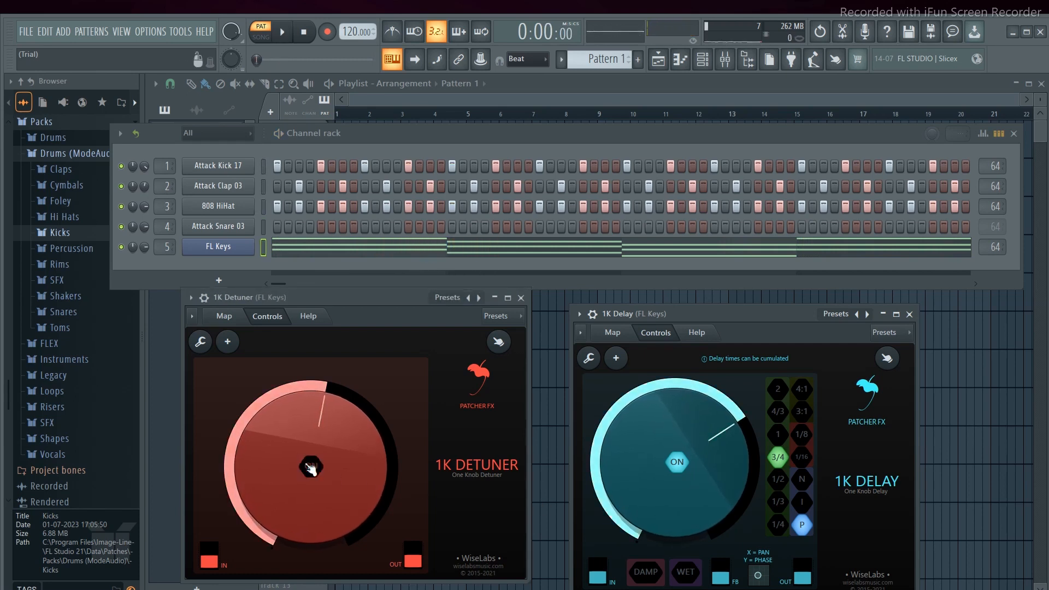
left_click(677, 463)
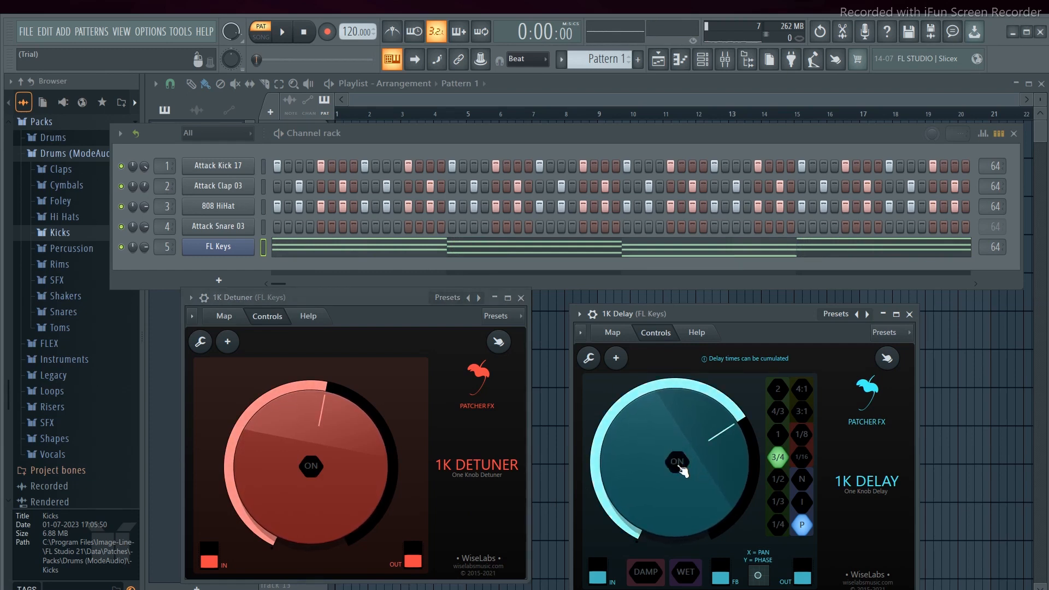
key("space")
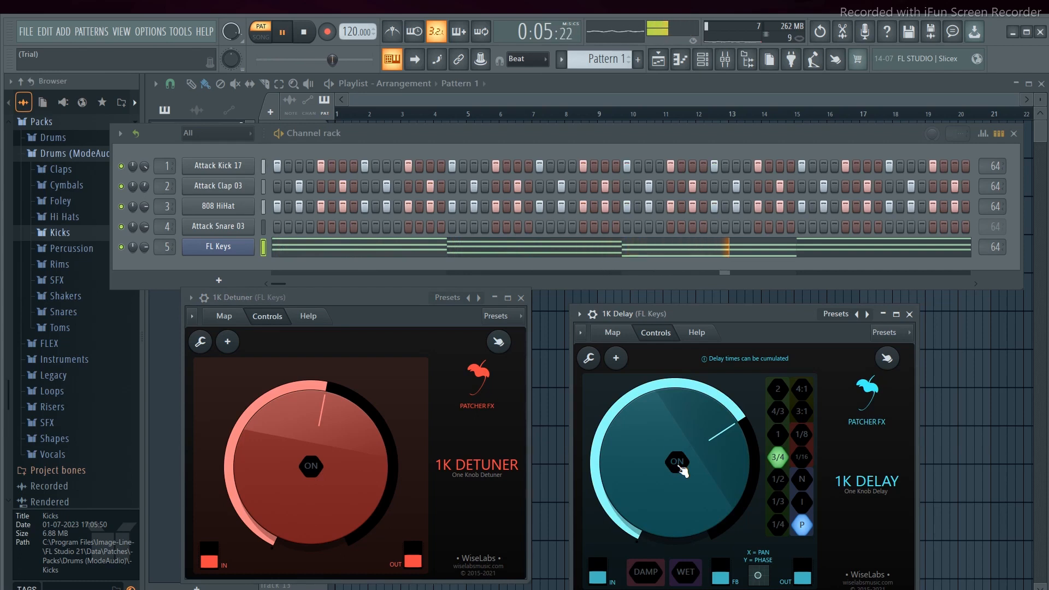
Stop the dry playback, switch 1K Delay back on while auditioning the pattern, and turn 1K Detuner on as well.
key("space")
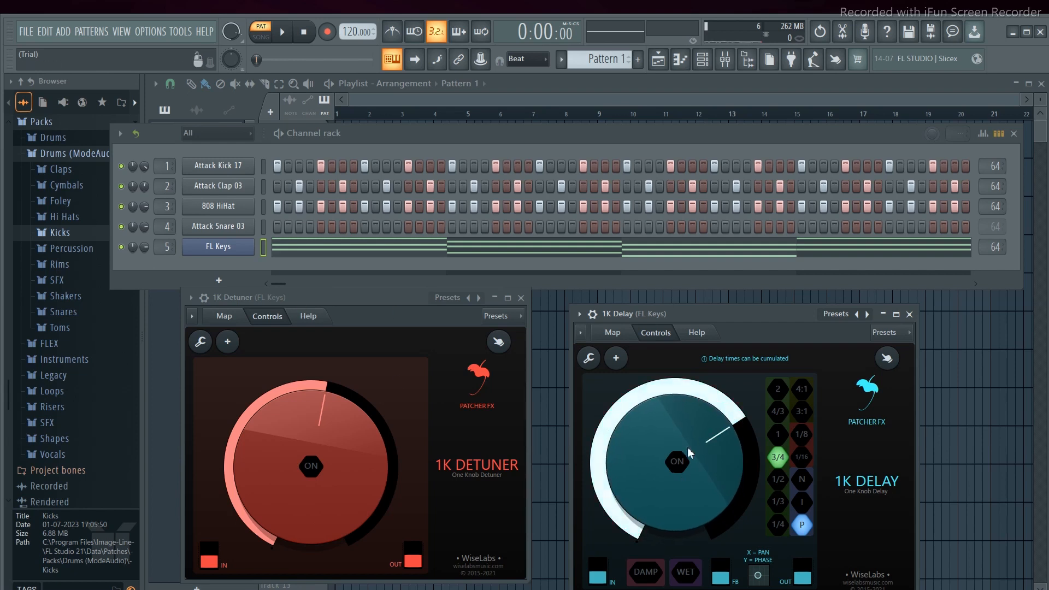
key("space")
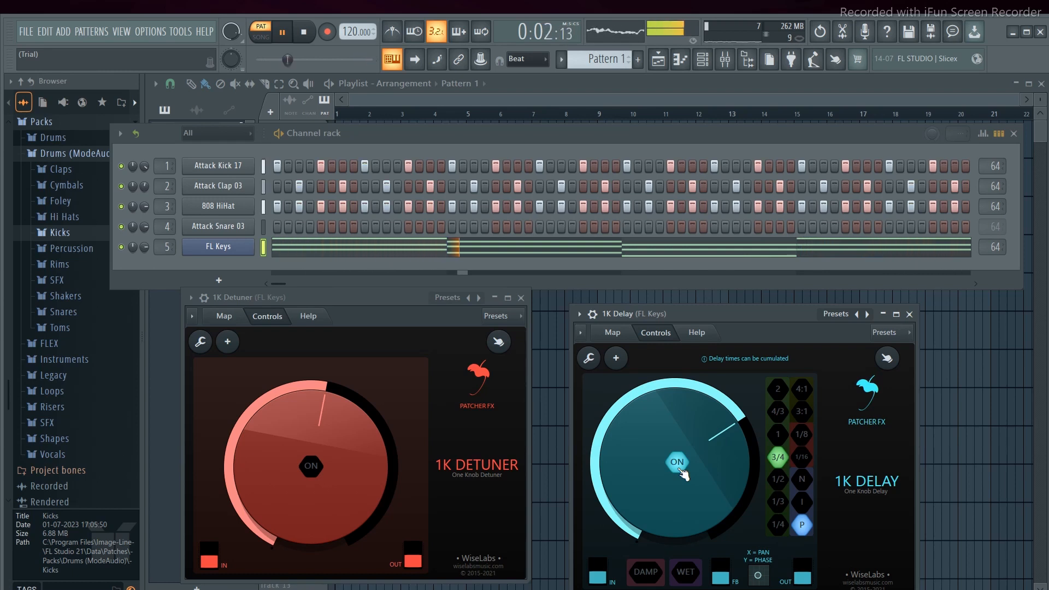
key("space")
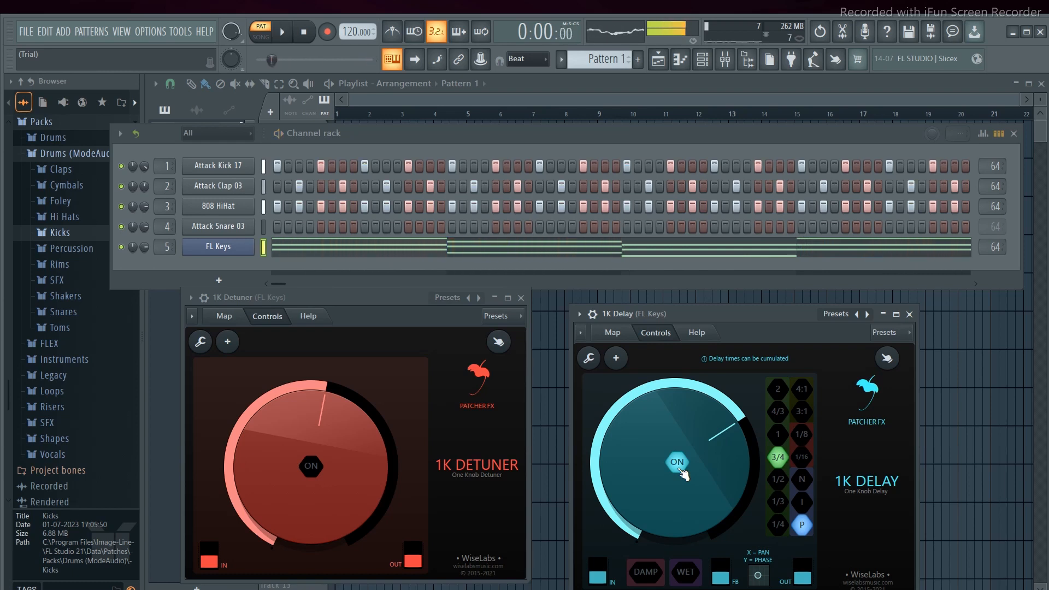
left_click(312, 468)
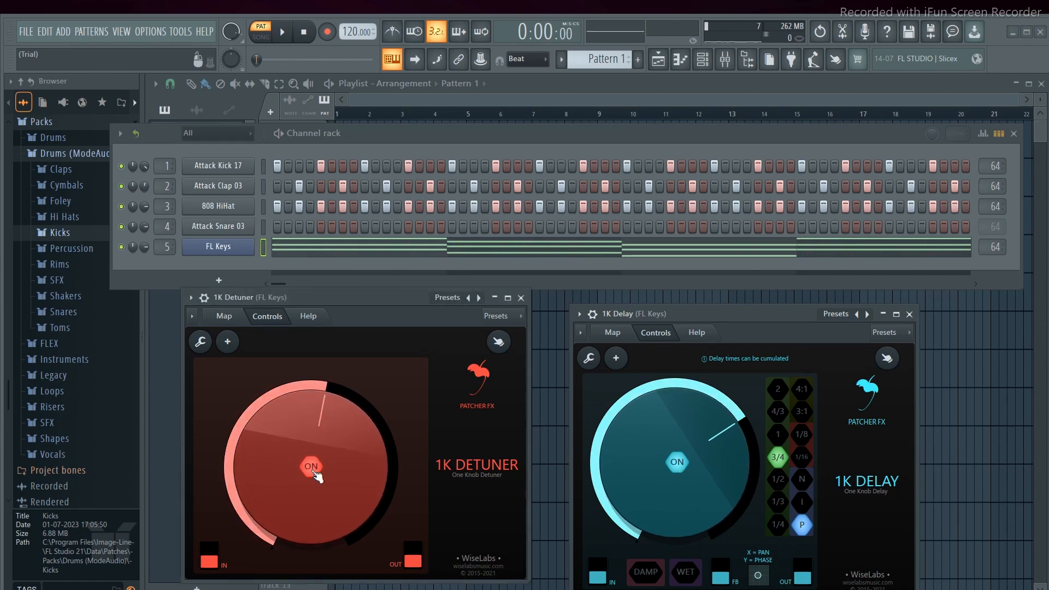
Play the pattern with both effects on, raise the 1K Detuner knob slightly, and stop playback.
key("space")
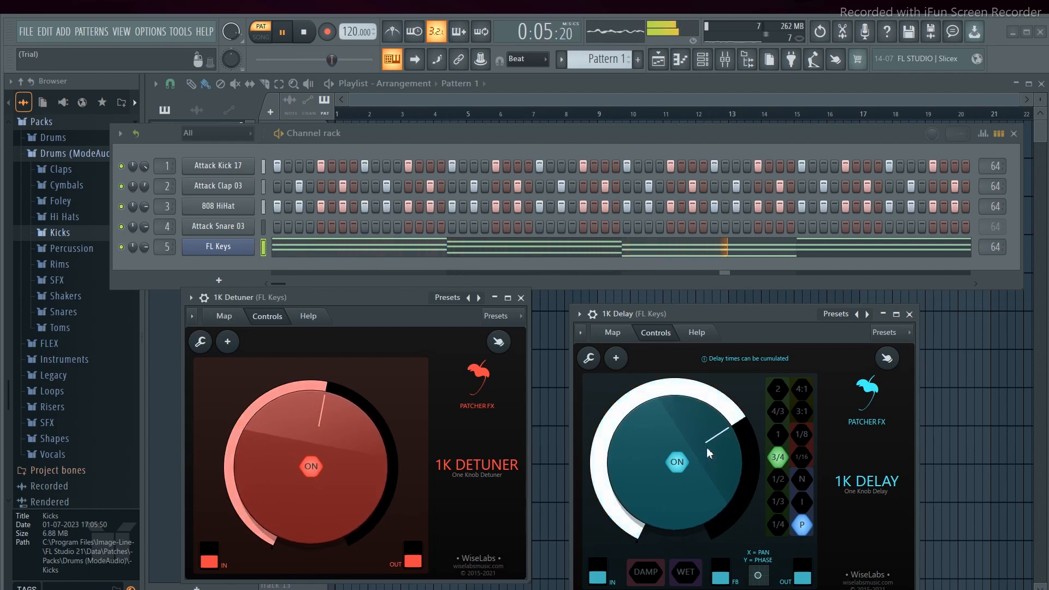
left_click_drag(280, 444, 279, 428)
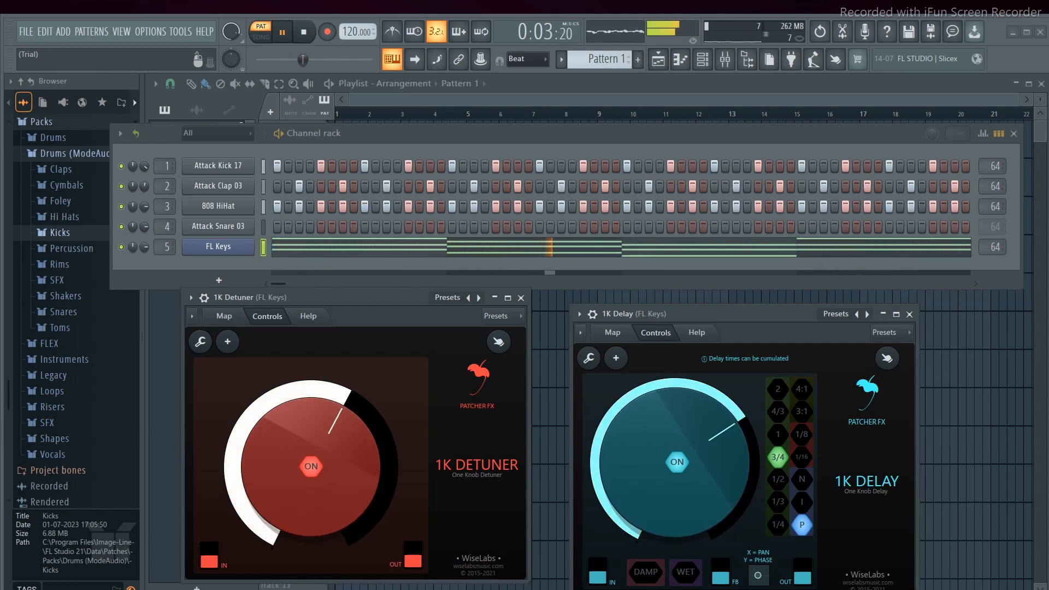
left_click_drag(280, 428, 279, 445)
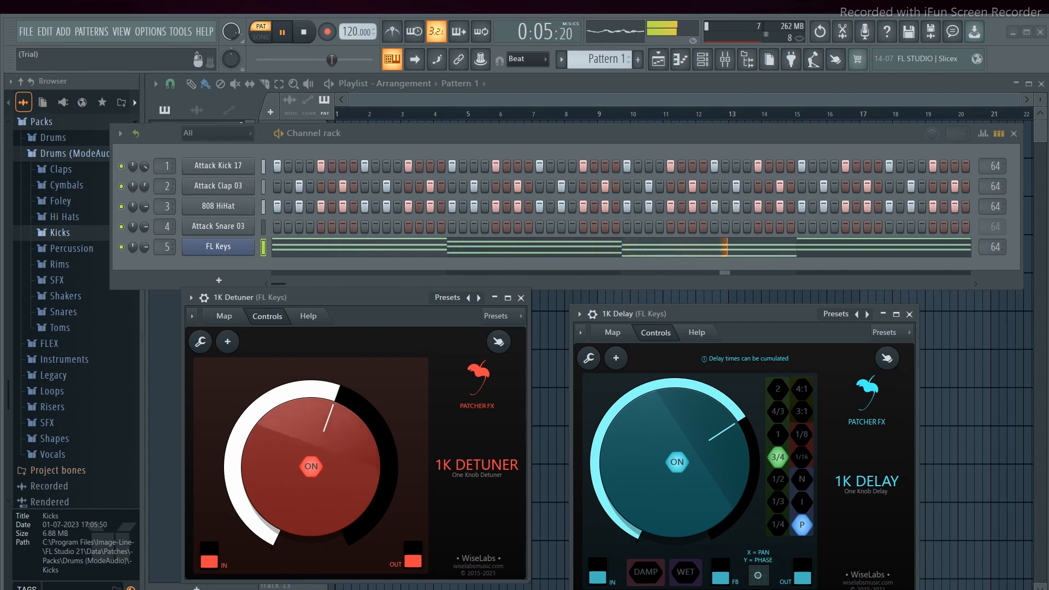
key("space")
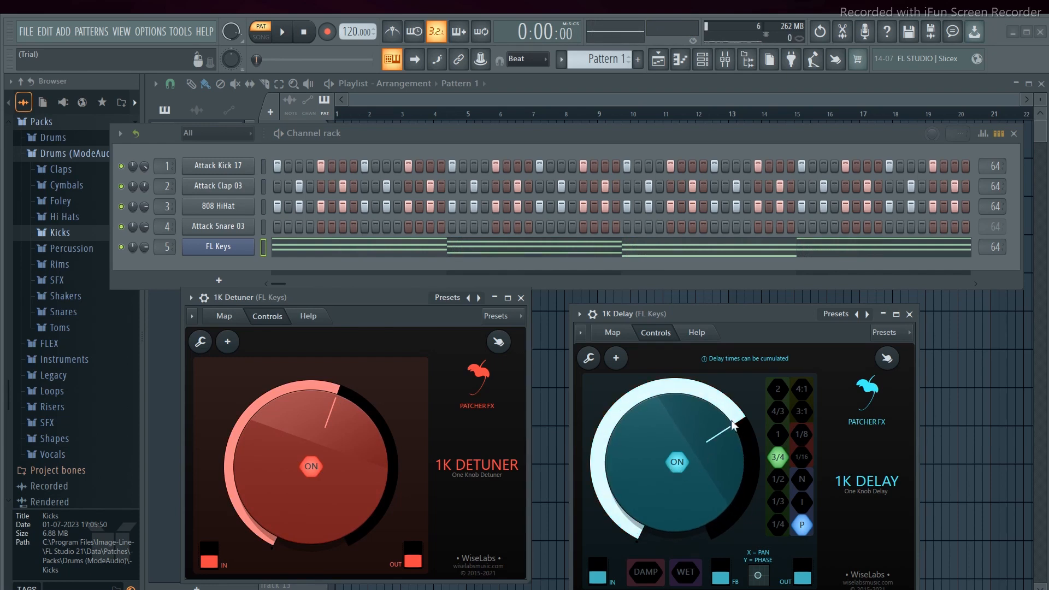
Align the 1K Detuner and 1K Delay windows side by side at the same height and play the processed pattern.
left_click_drag(740, 314, 754, 313)
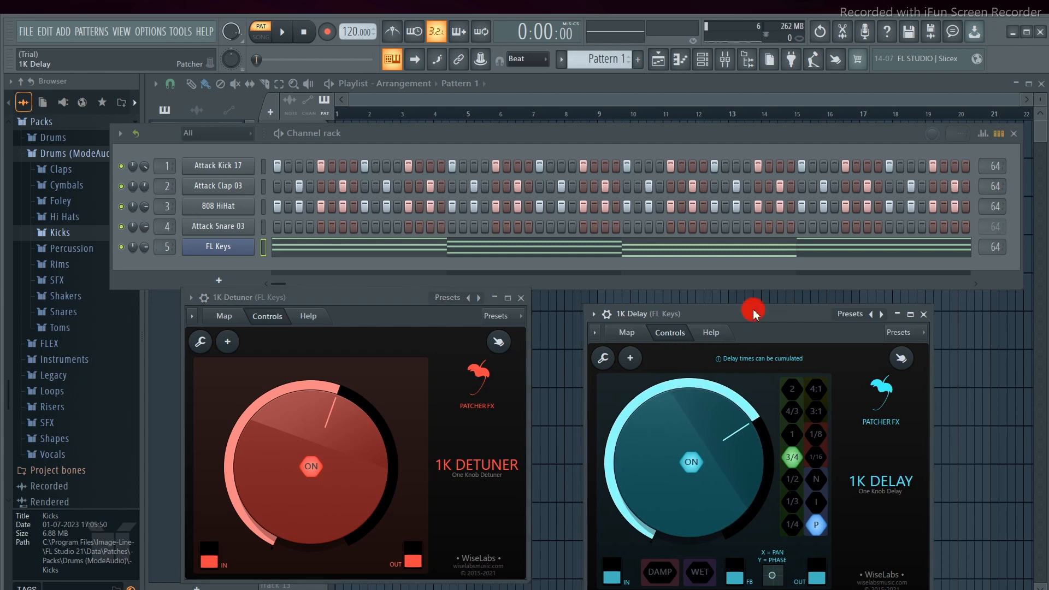
left_click_drag(402, 311, 390, 323)
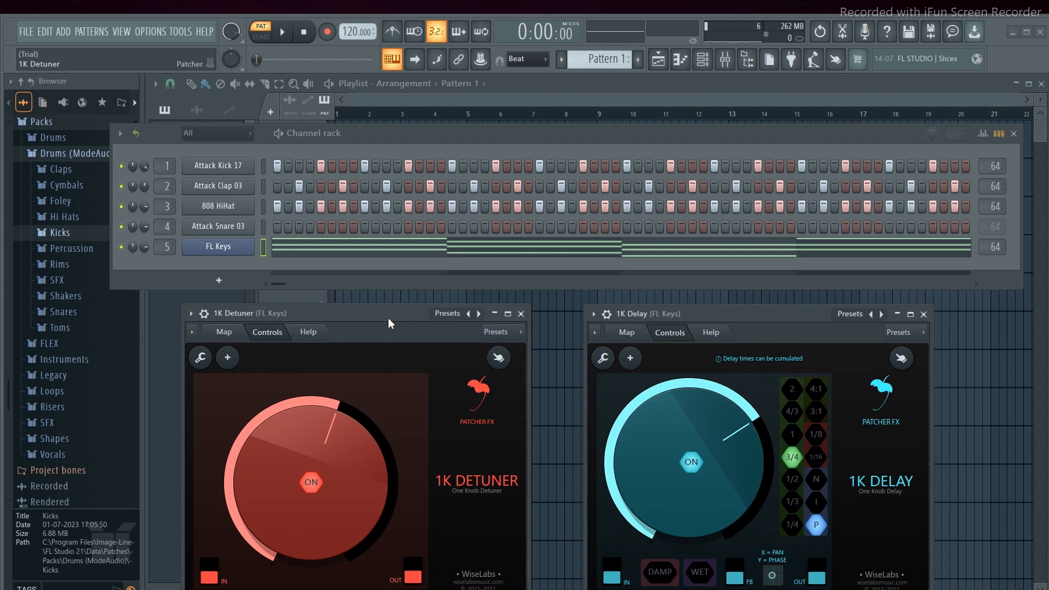
mouse_move(383, 316)
left_mouse_down()
mouse_move(388, 326)
mouse_move(391, 317)
left_mouse_up()
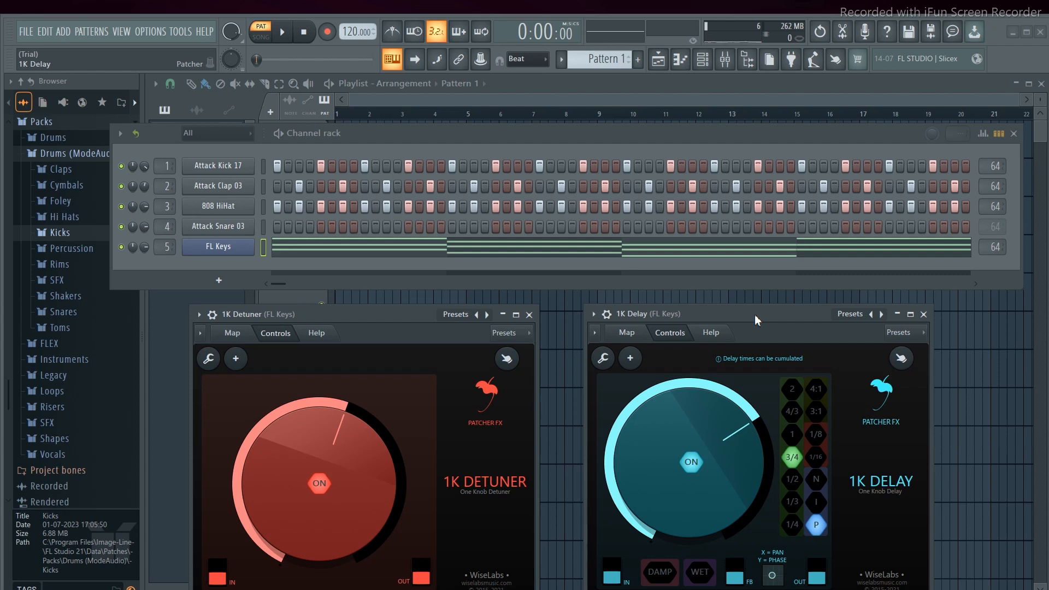
key("space")
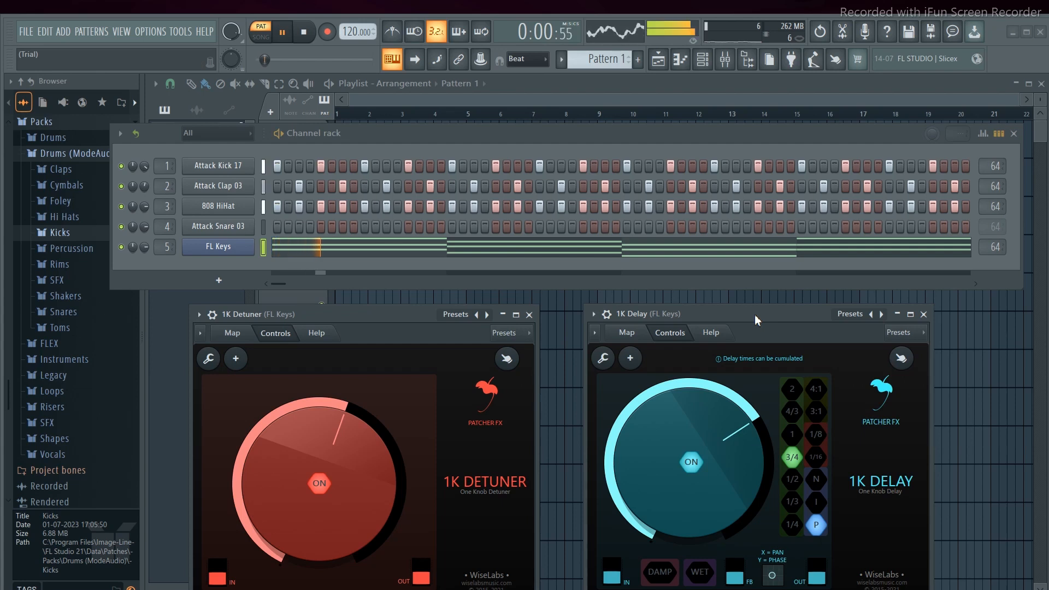